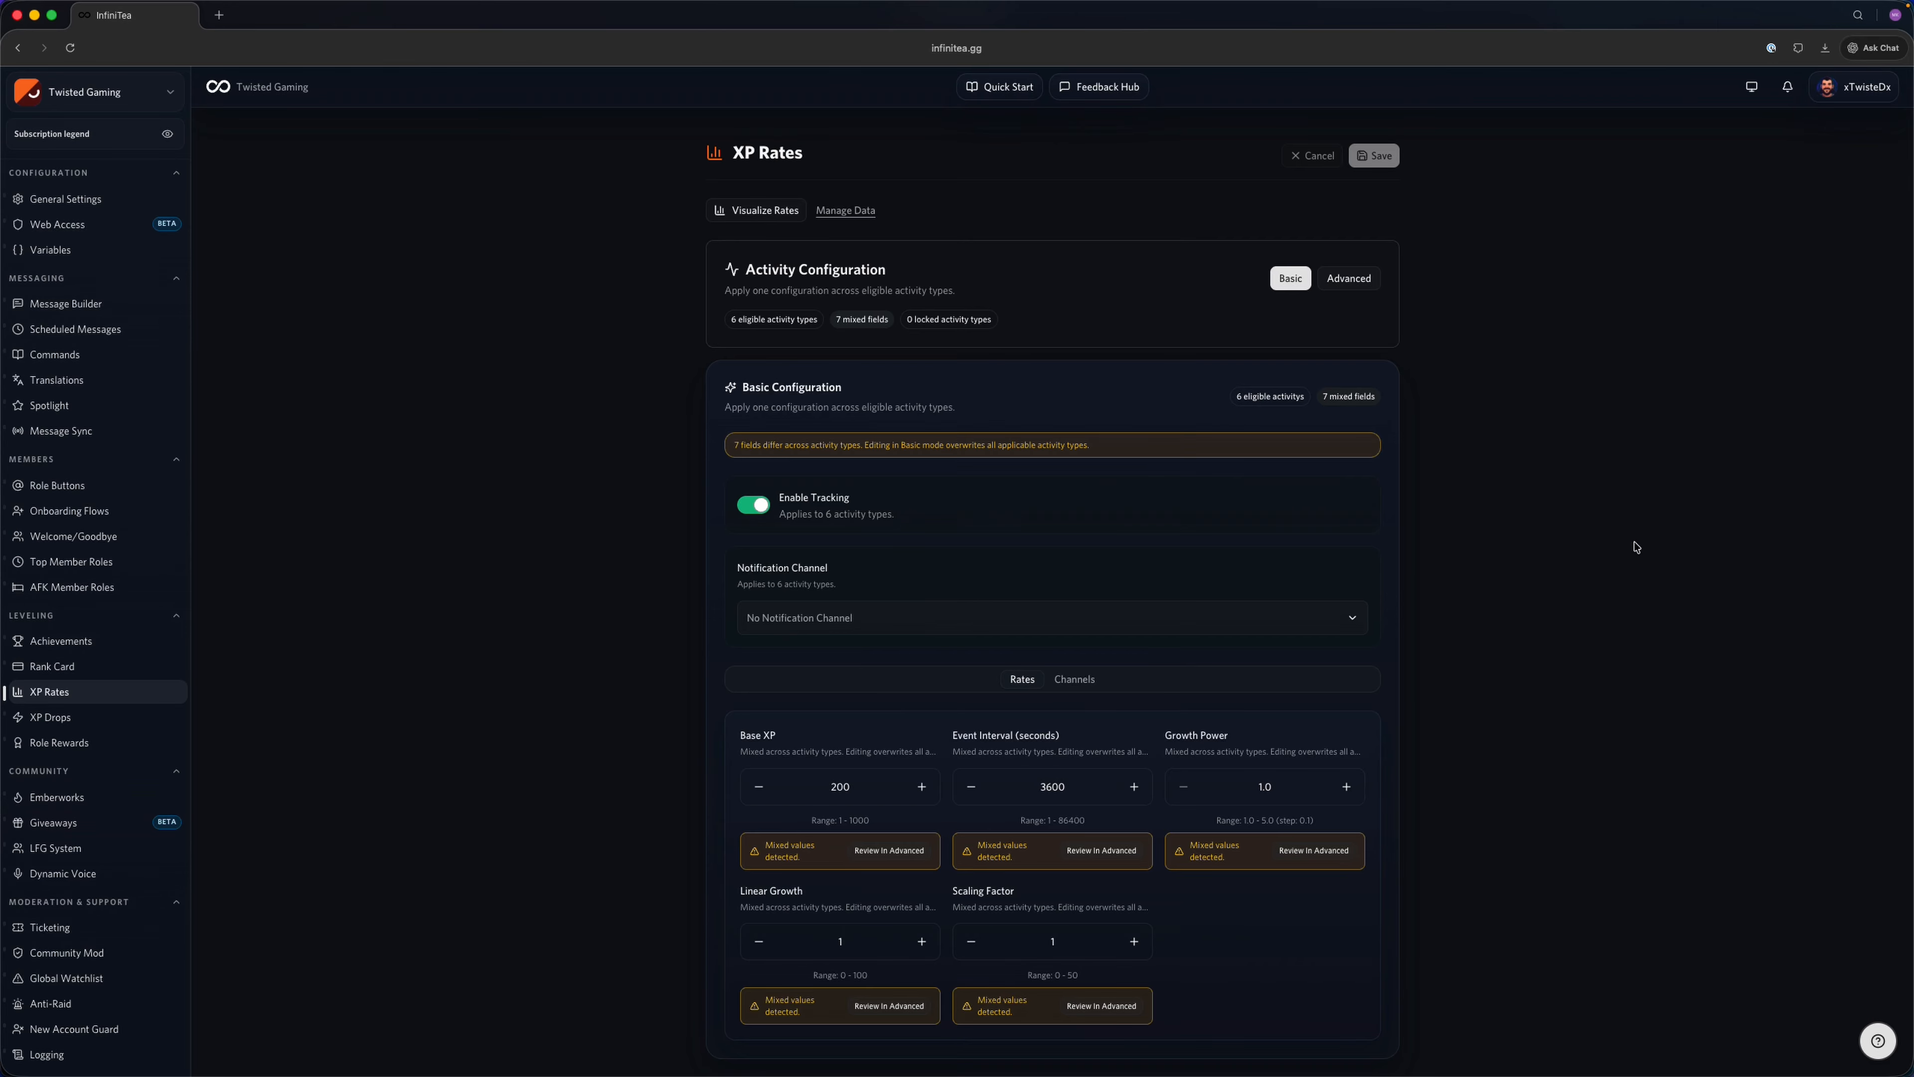
Step: View the Advanced activity configuration of the XP rates and return to the Basic configuration
click(1361, 285)
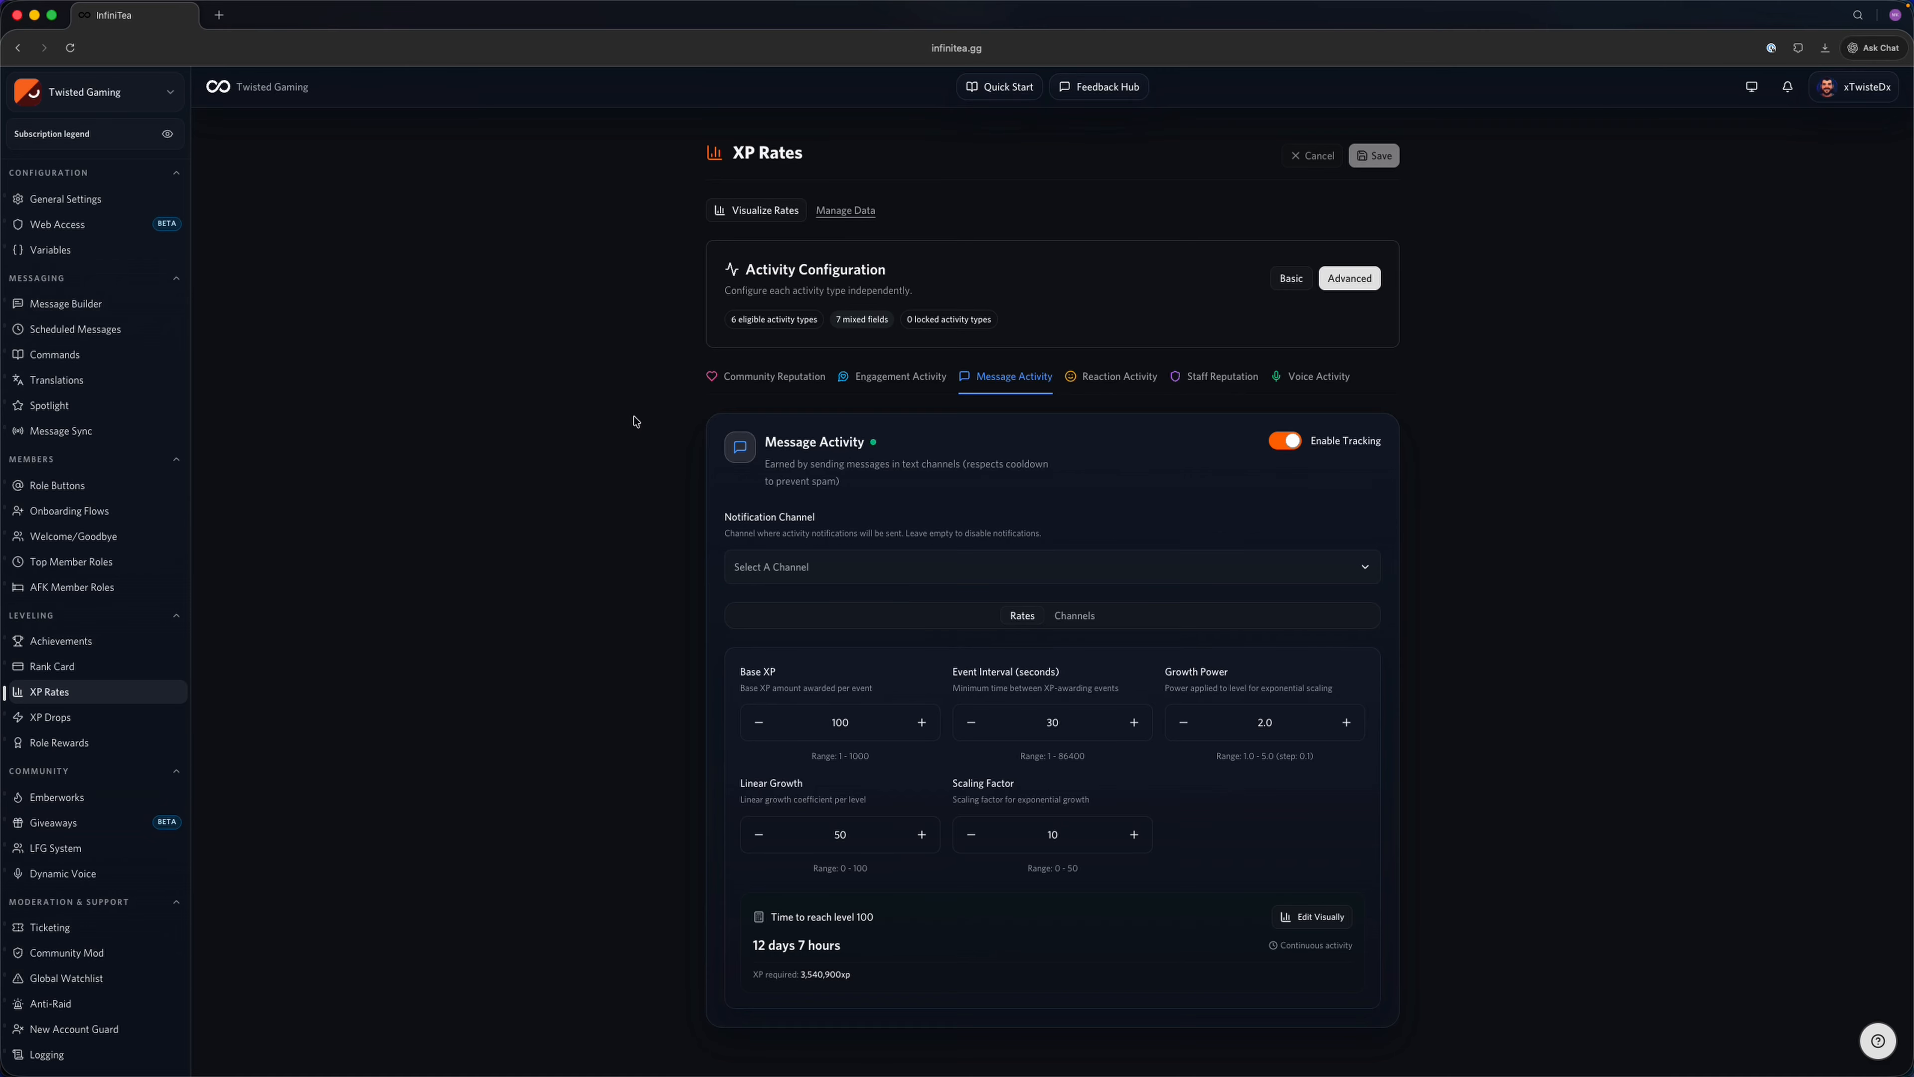
click(1288, 277)
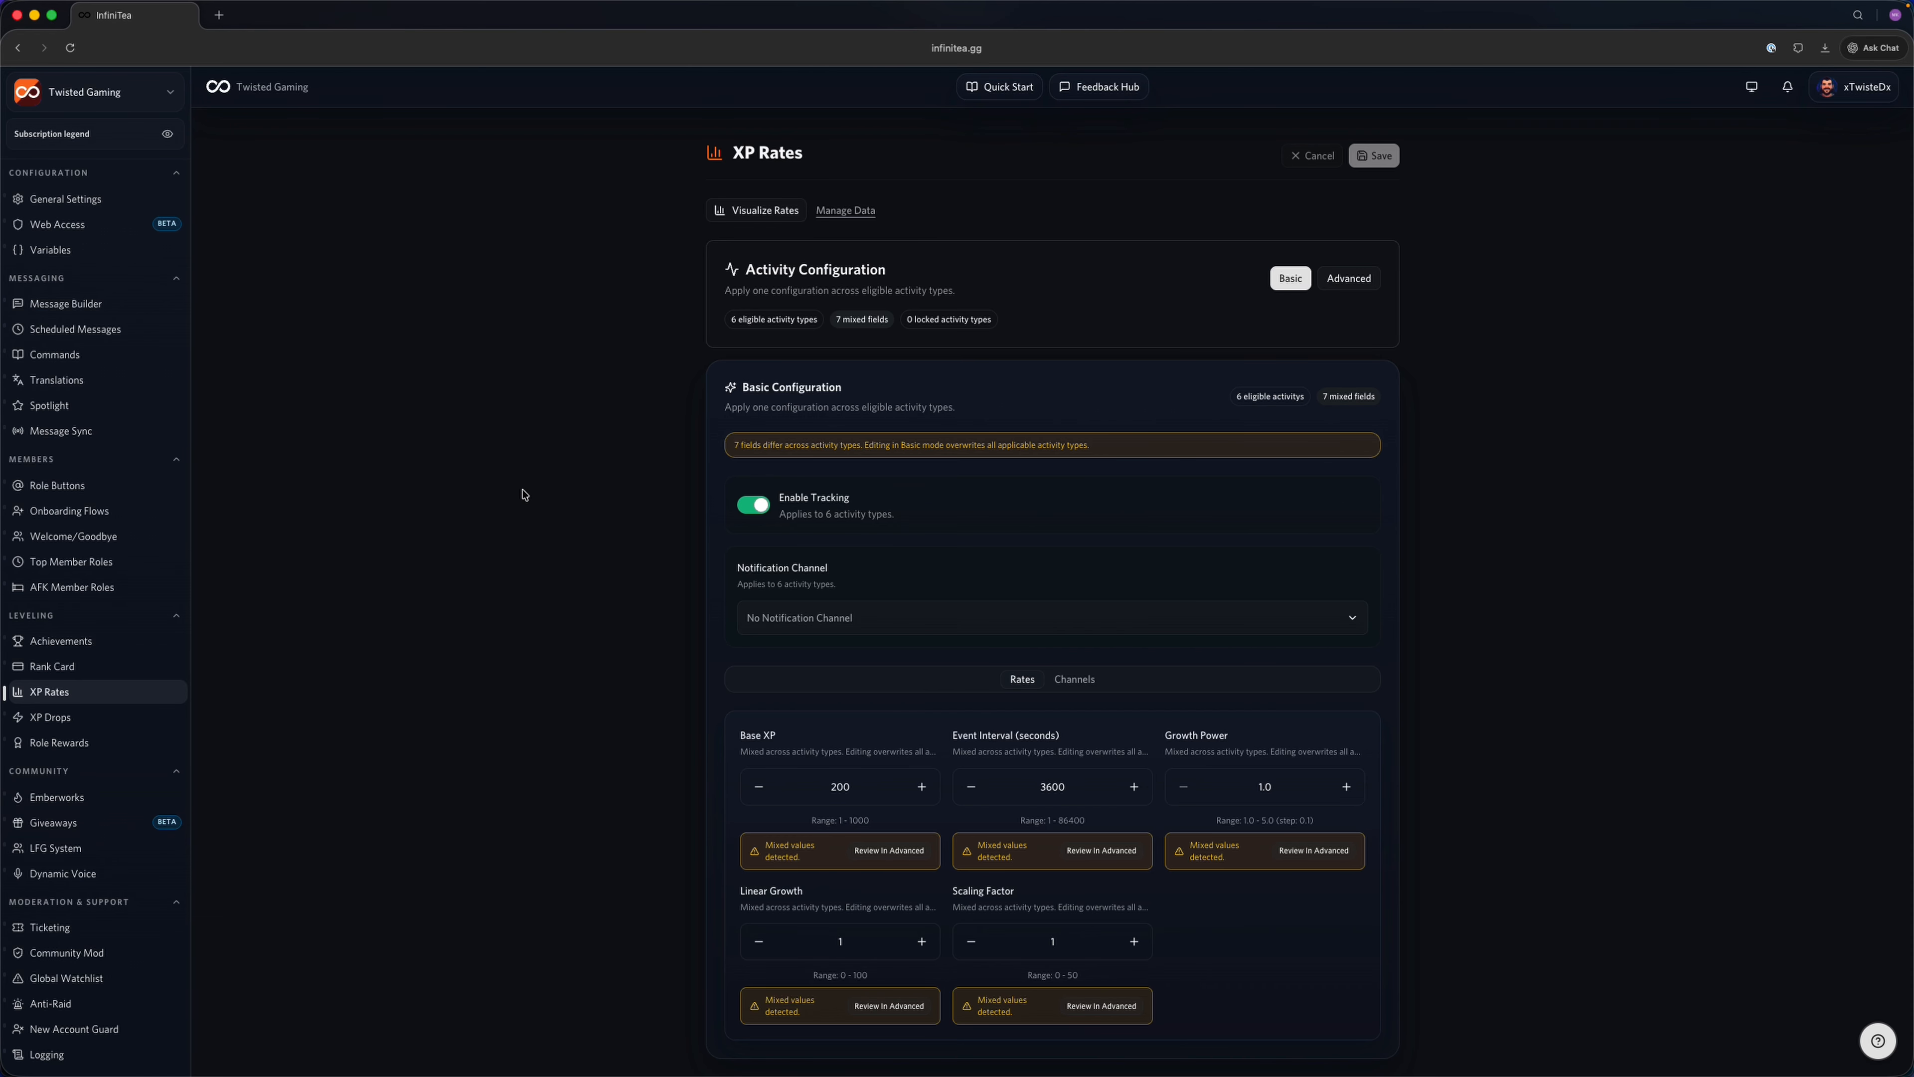
Step: Open dev.infinitea.gg in a new browser tab and sign in to reach the server dashboard
click(219, 15)
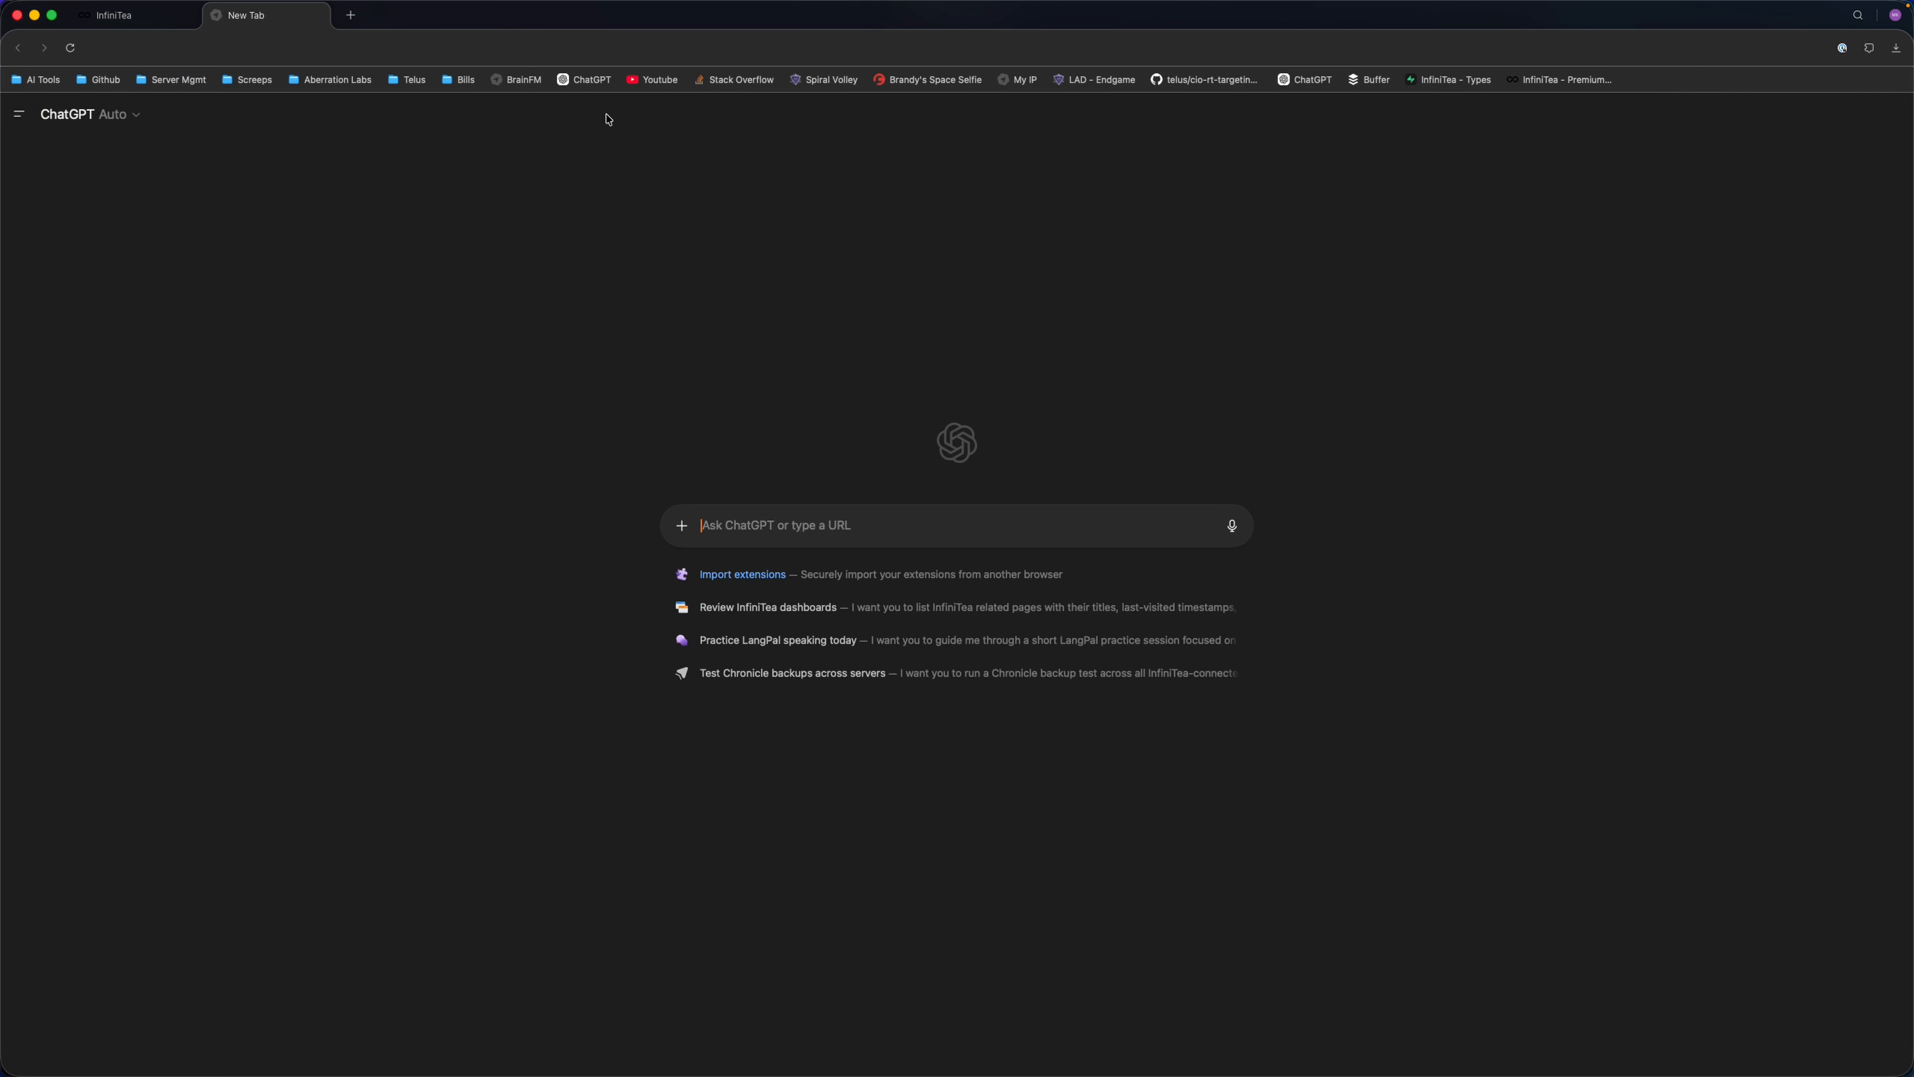
text(dev.inf)
key(Return)
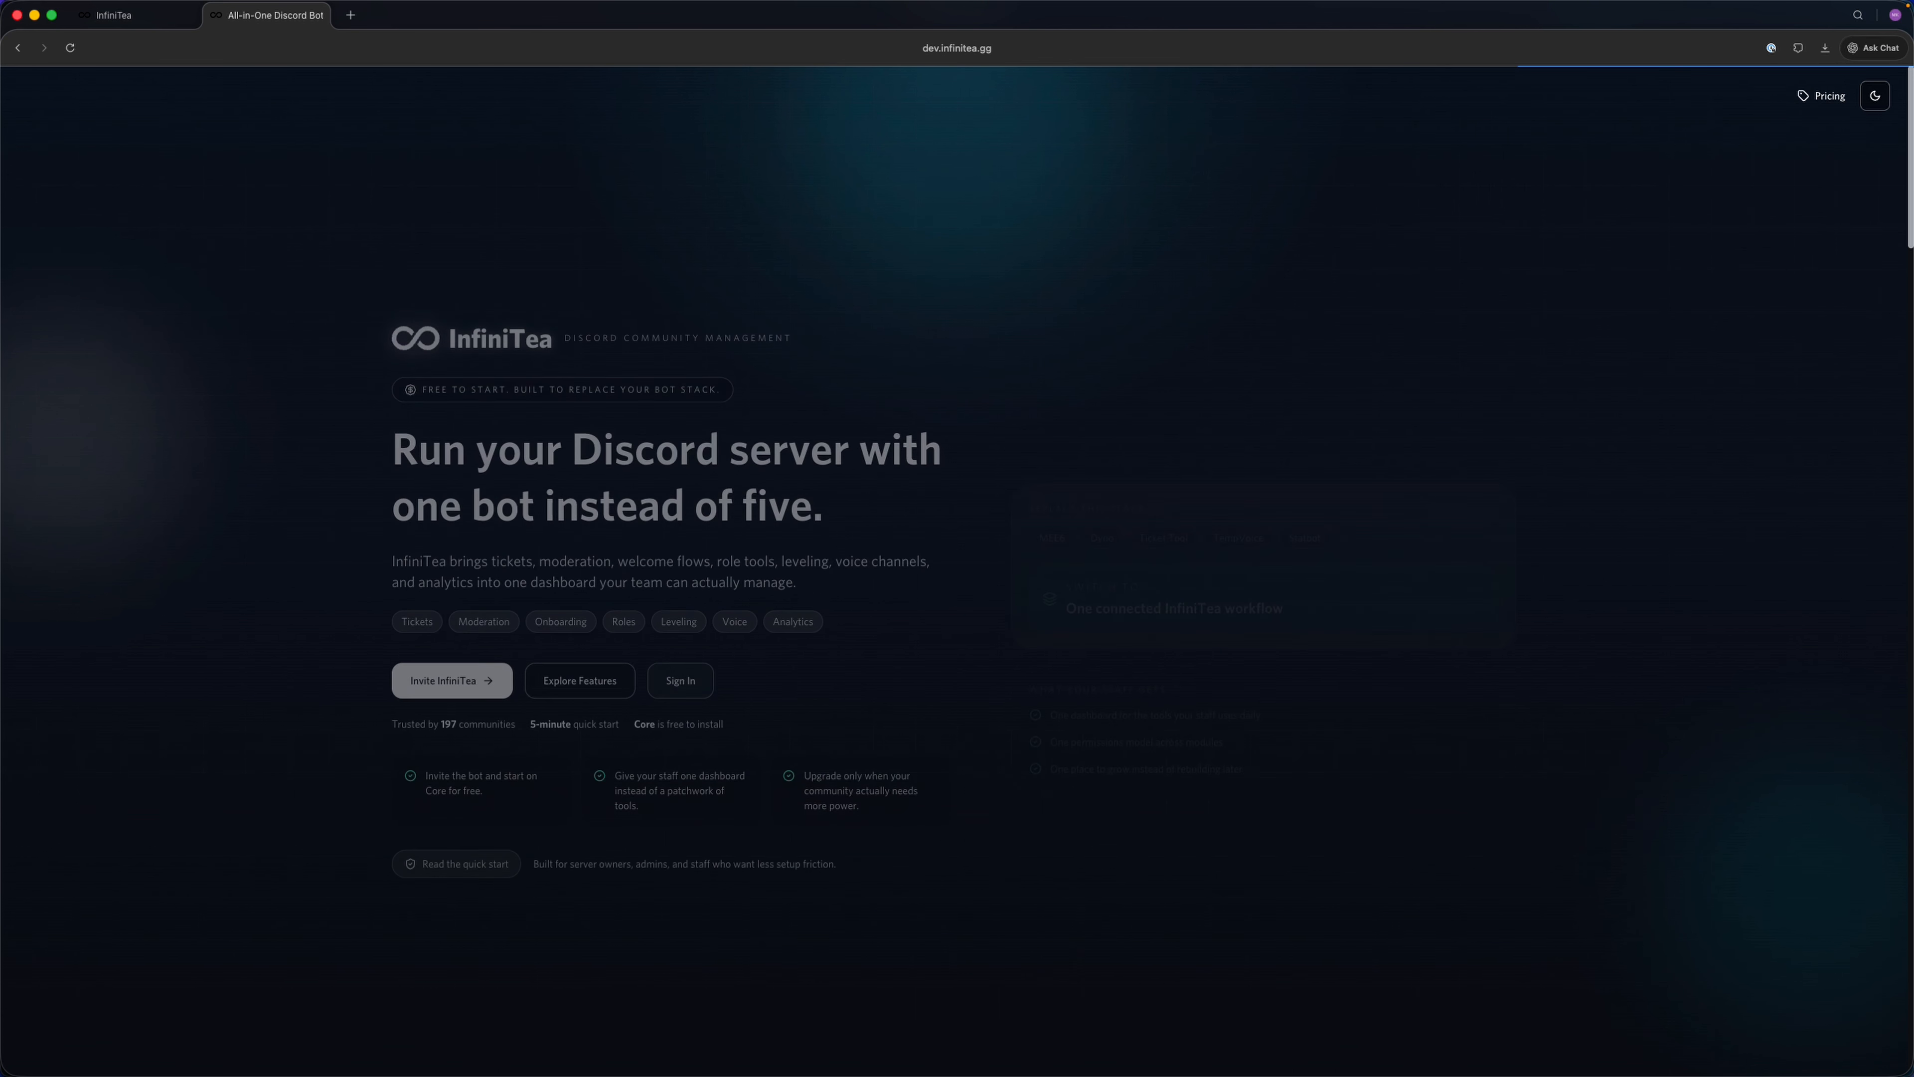
click(678, 670)
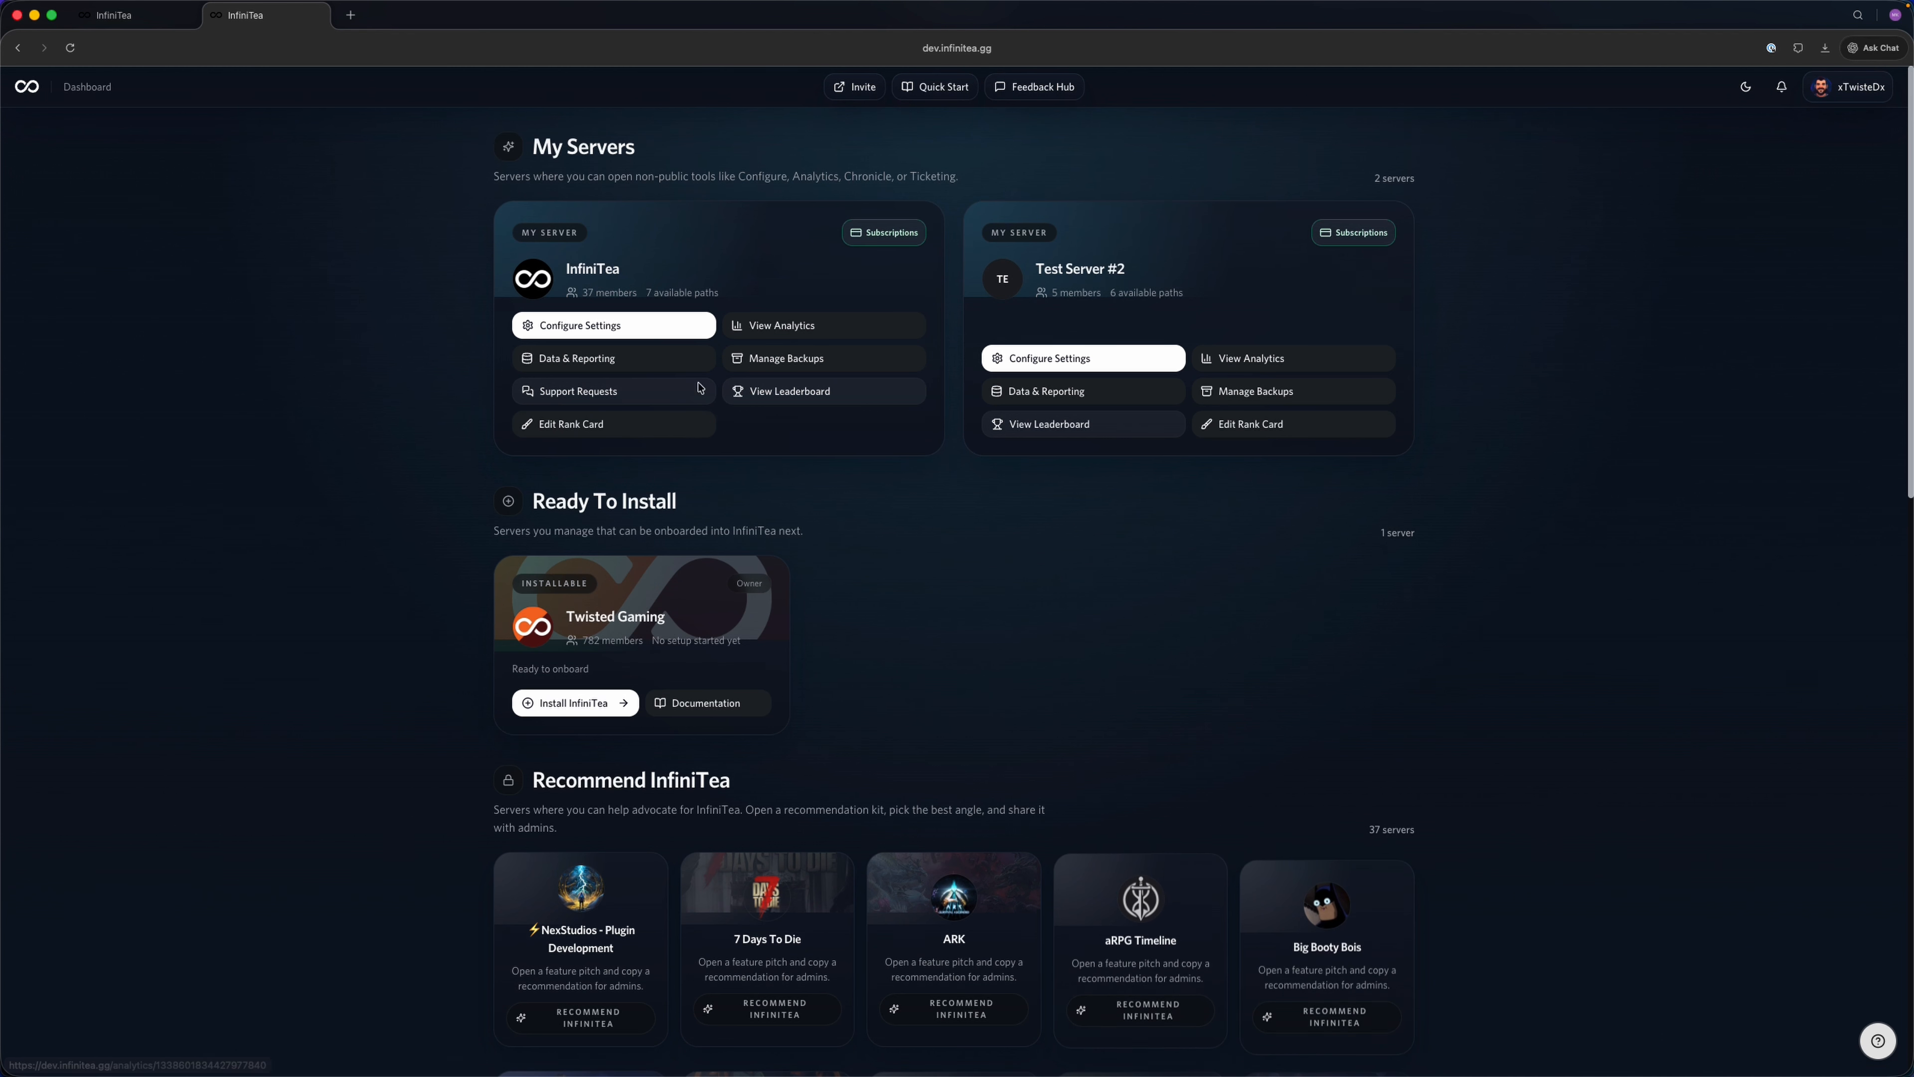
Step: Open the InfiniTea server's XP Rates settings and switch the activity configuration to Basic
click(635, 324)
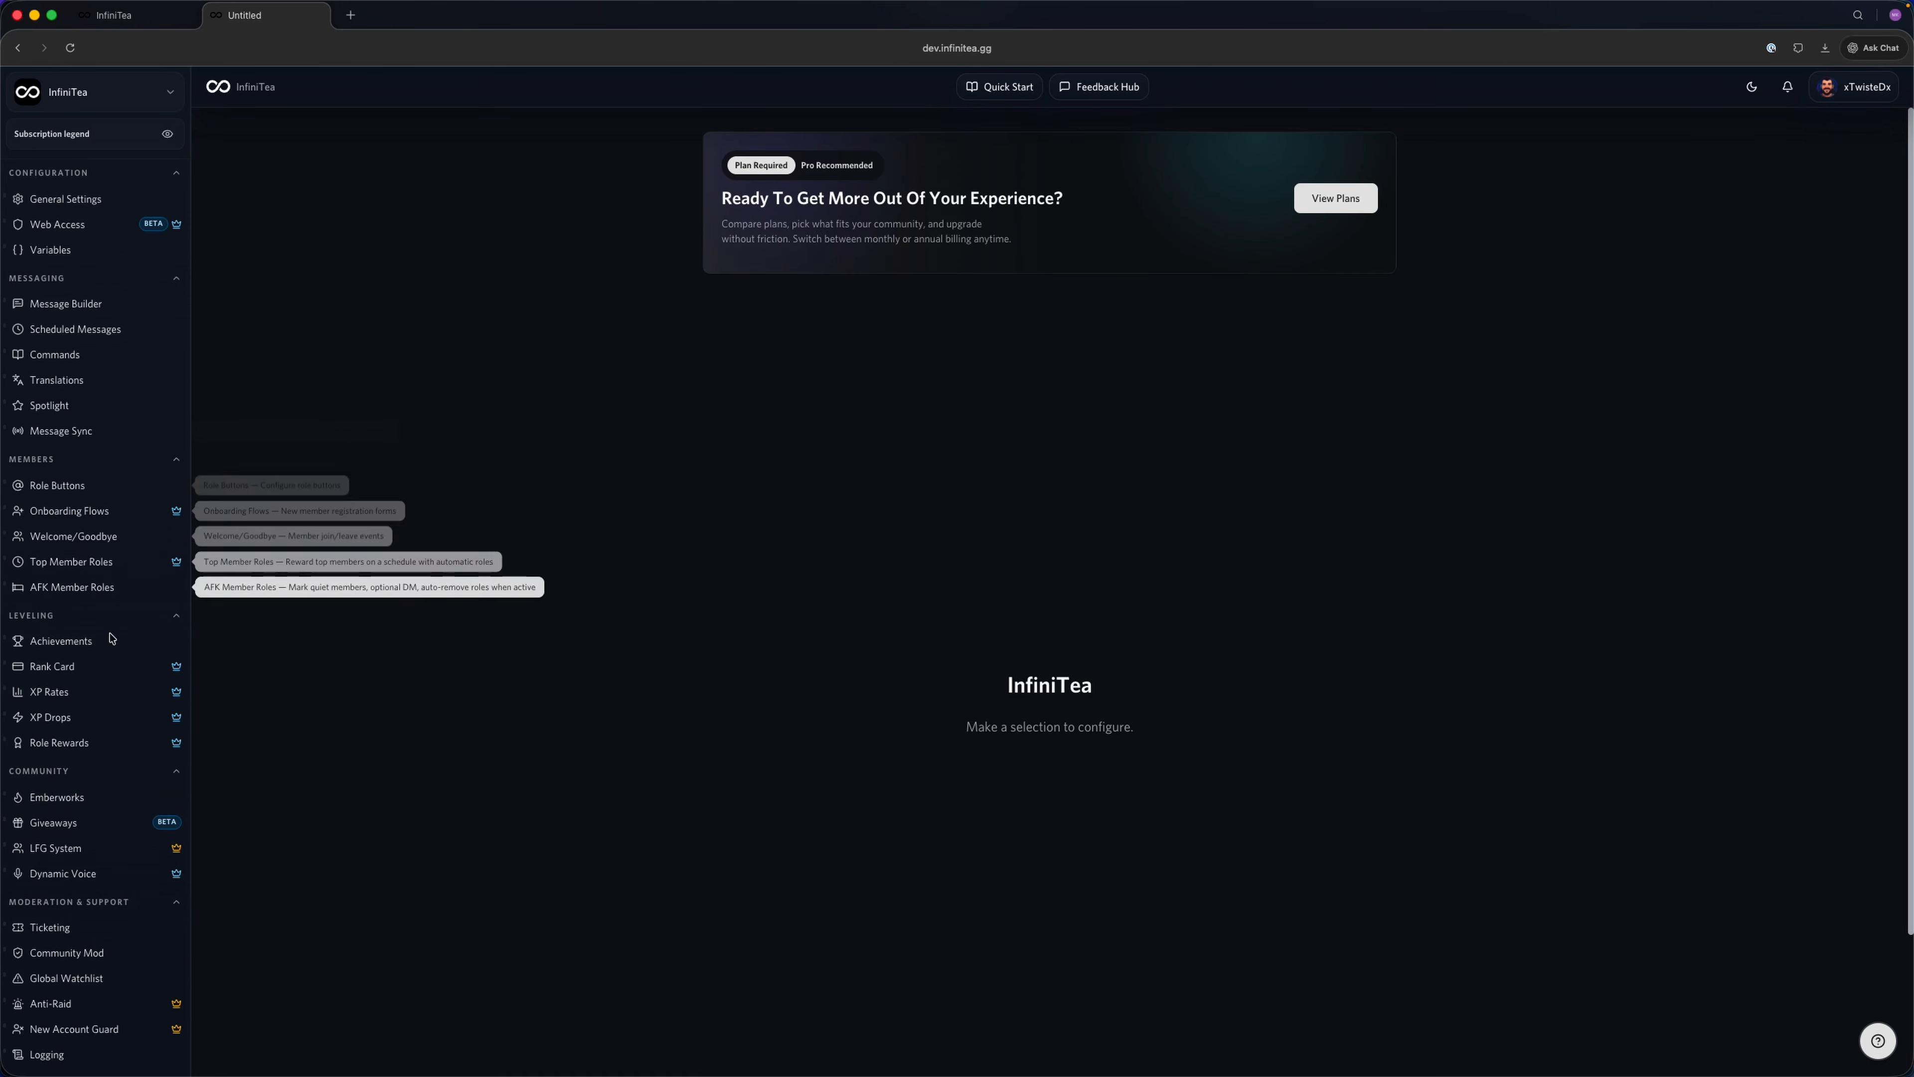
click(51, 691)
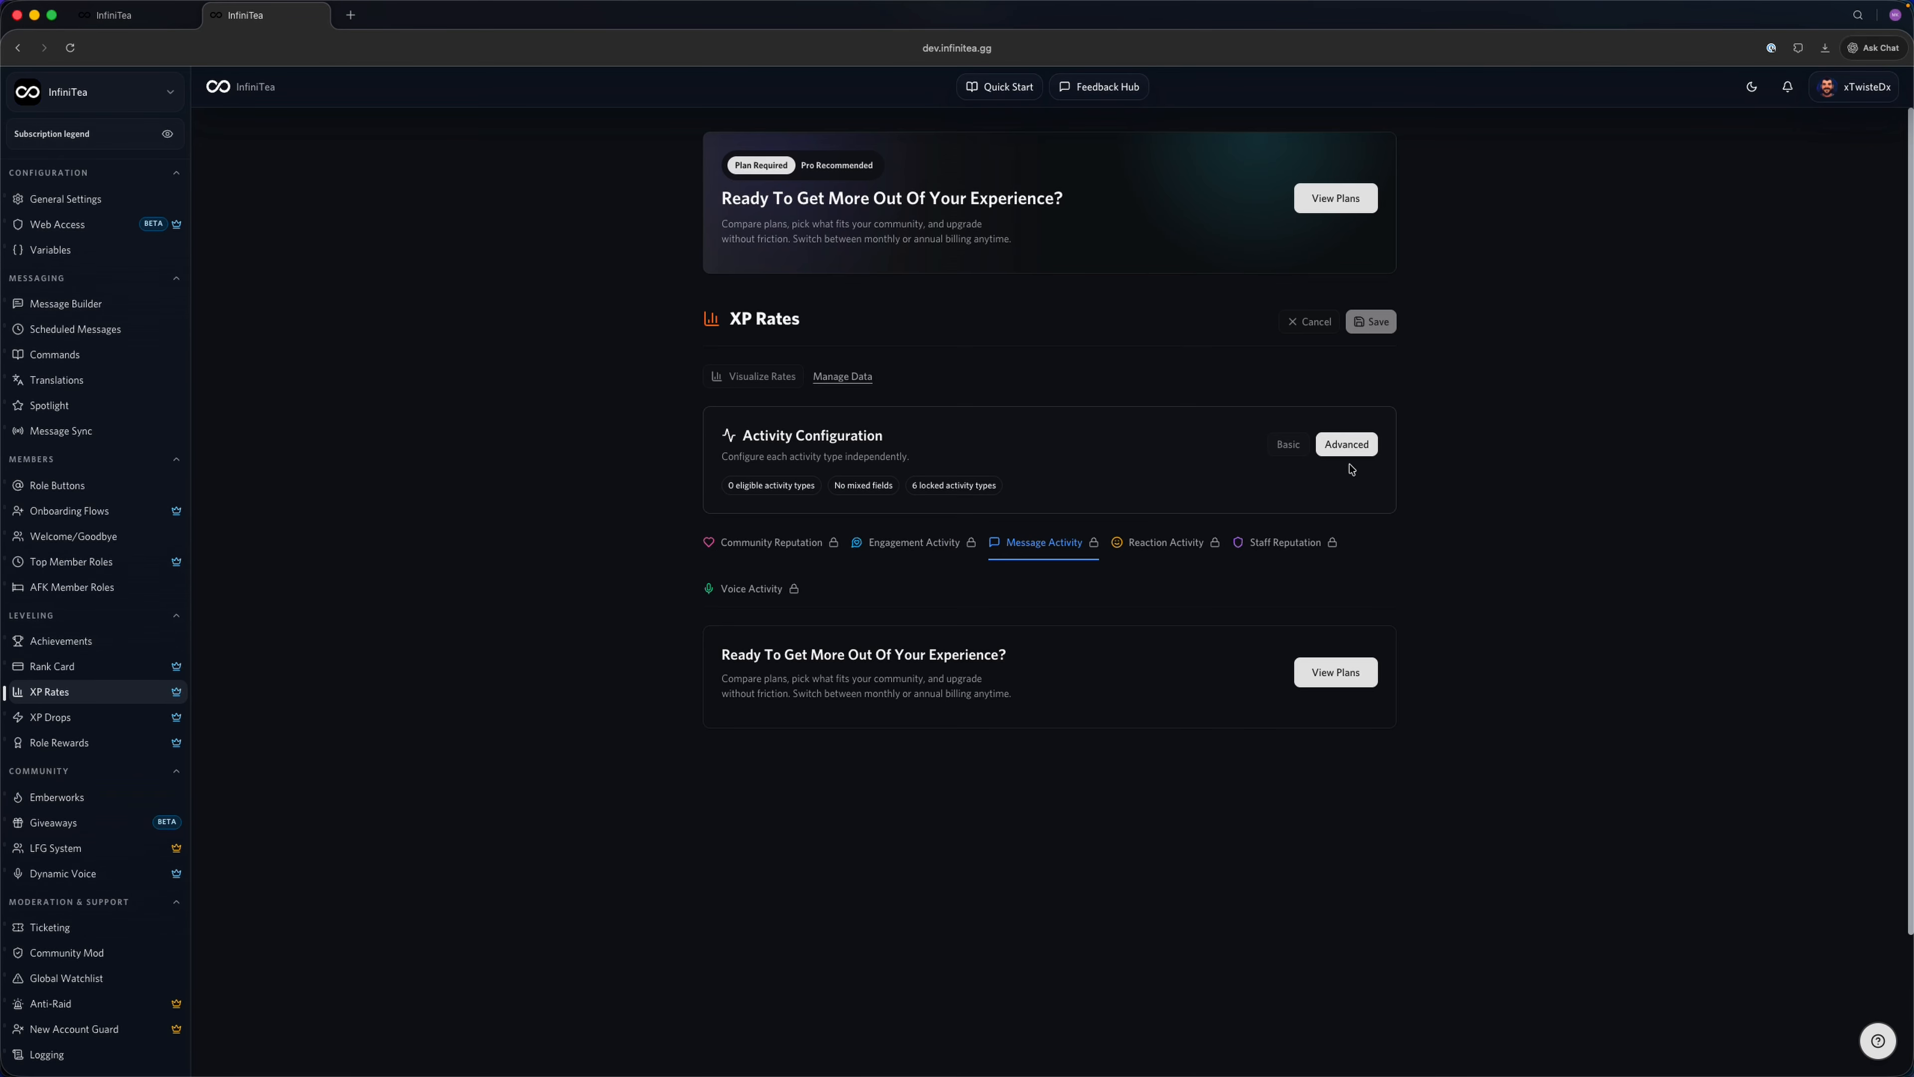
click(1284, 447)
scroll(1033, 539, down, 2)
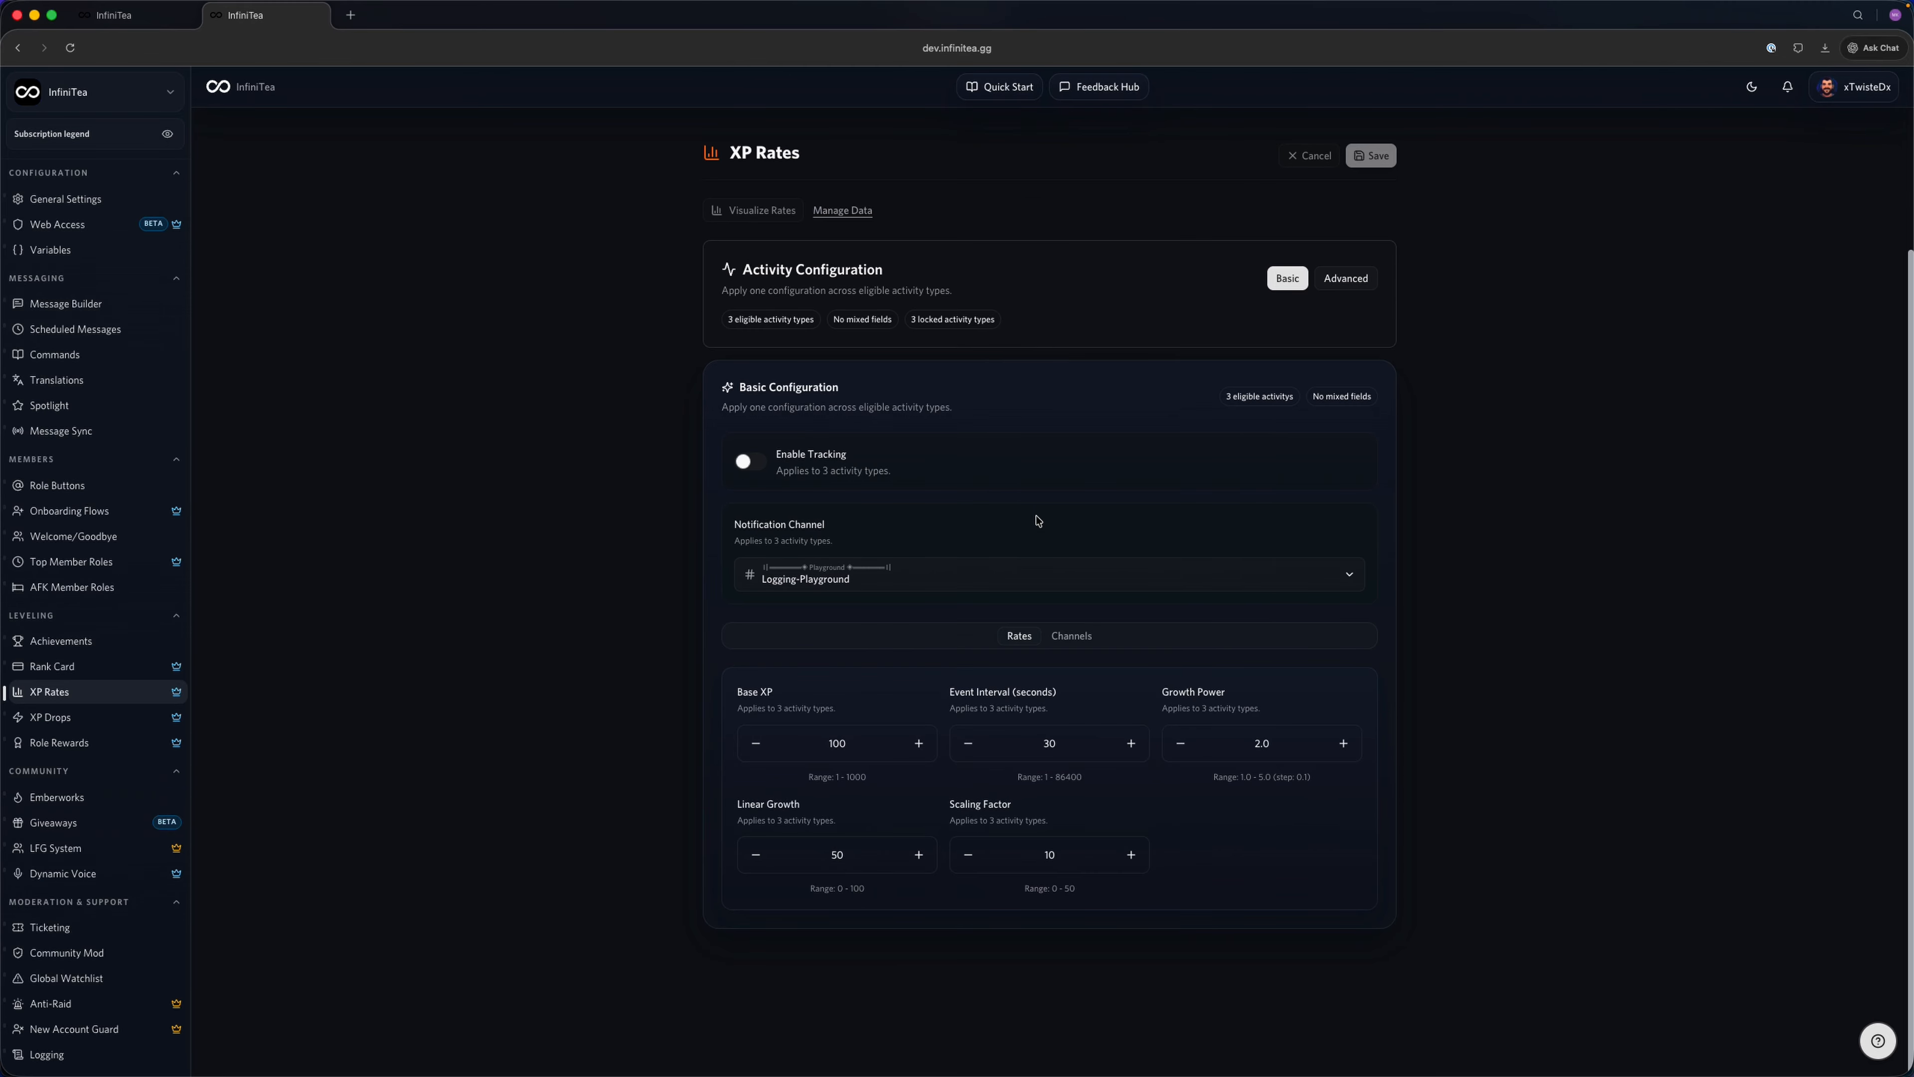
Step: Examine the eligible and locked activity types, comparing the InfiniTea server with the Twisted Gaming server
scroll(1037, 520, up, 2)
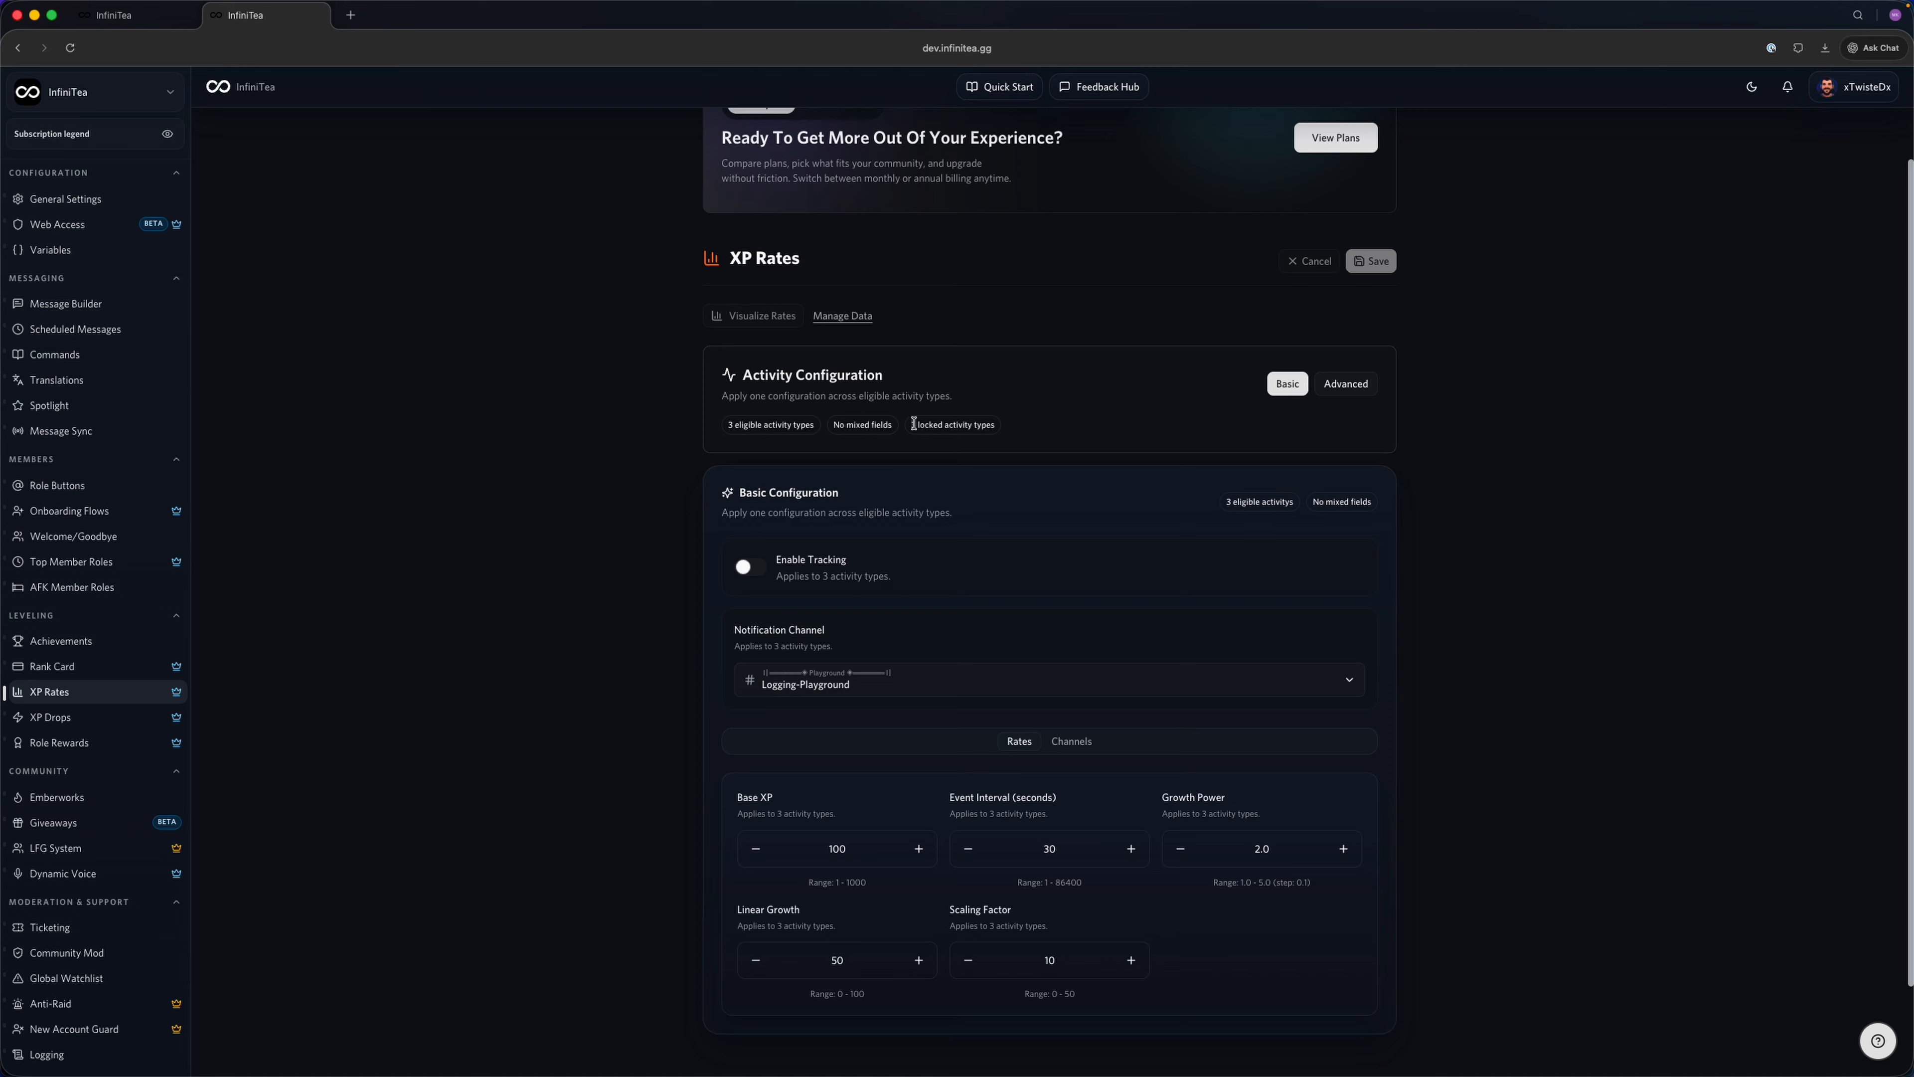
drag(914, 426, 1013, 427)
click(1013, 427)
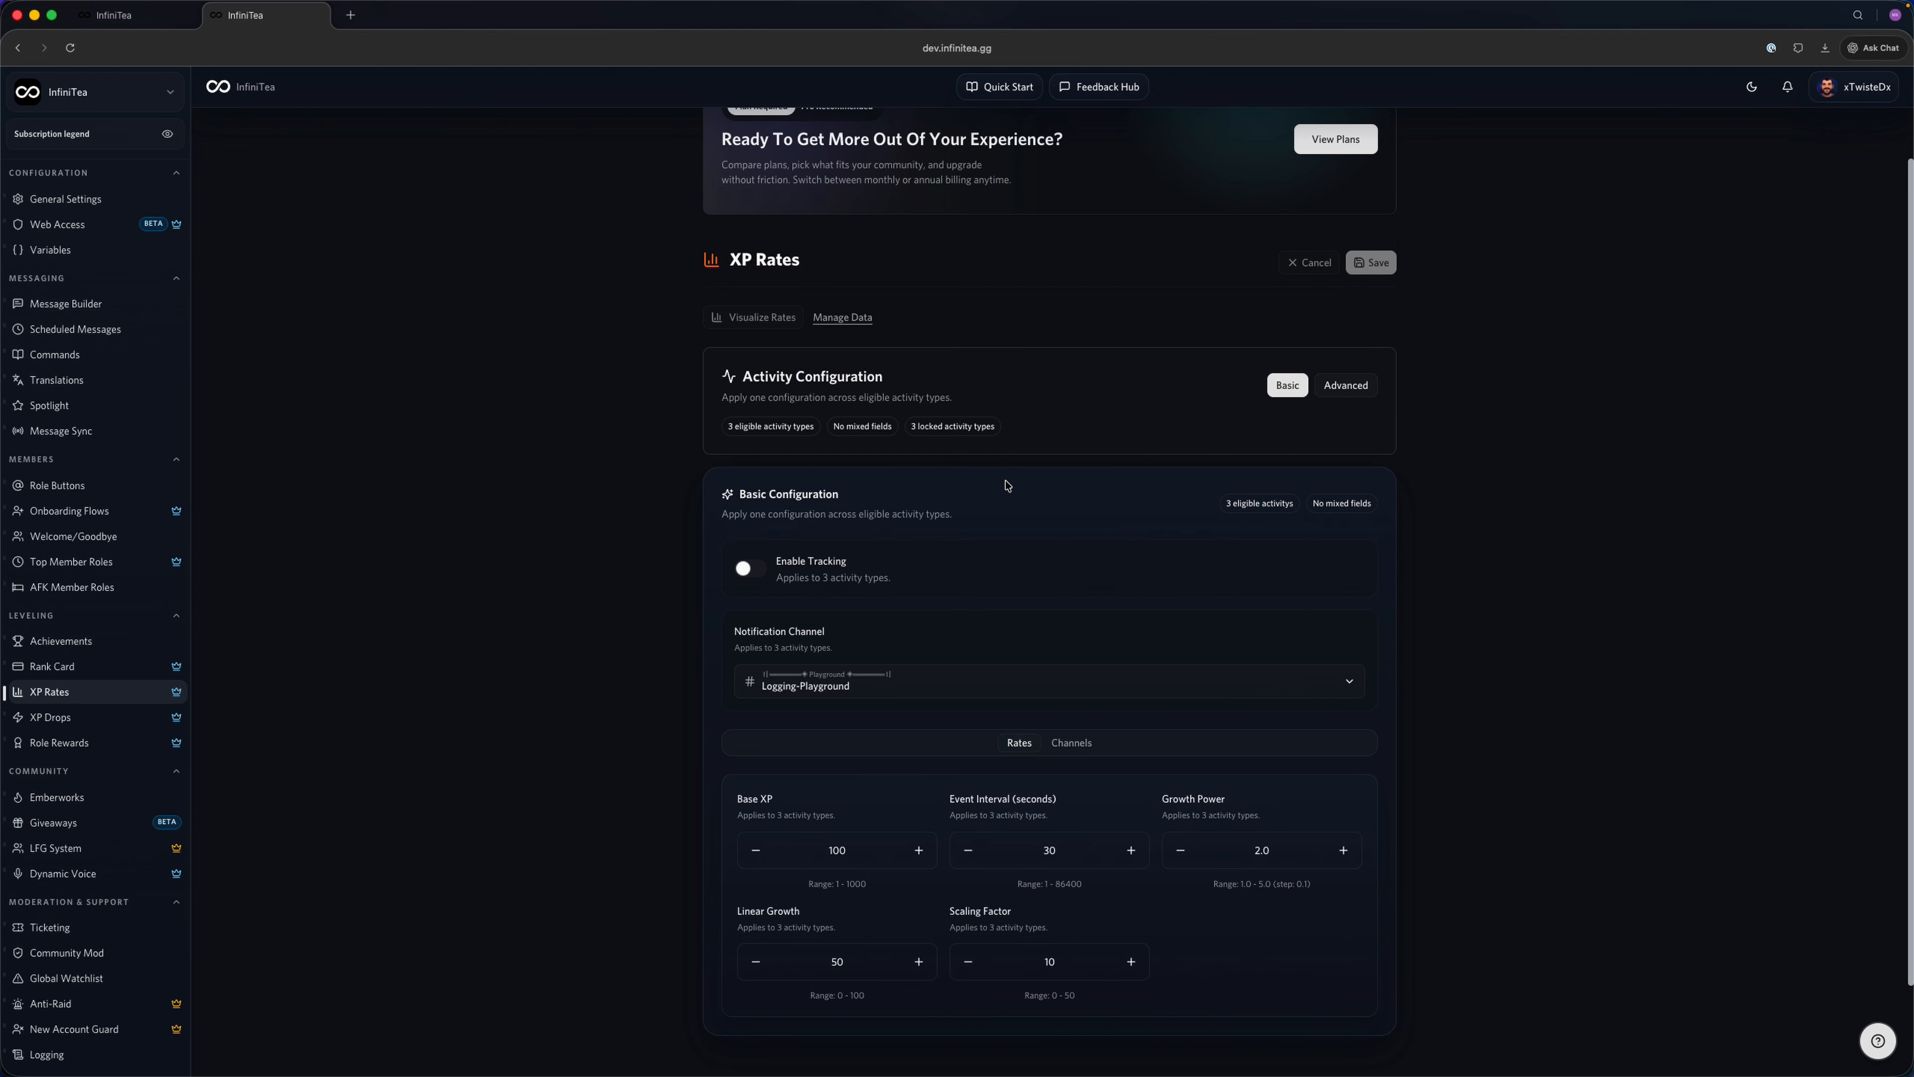
scroll(1004, 492, up, 1)
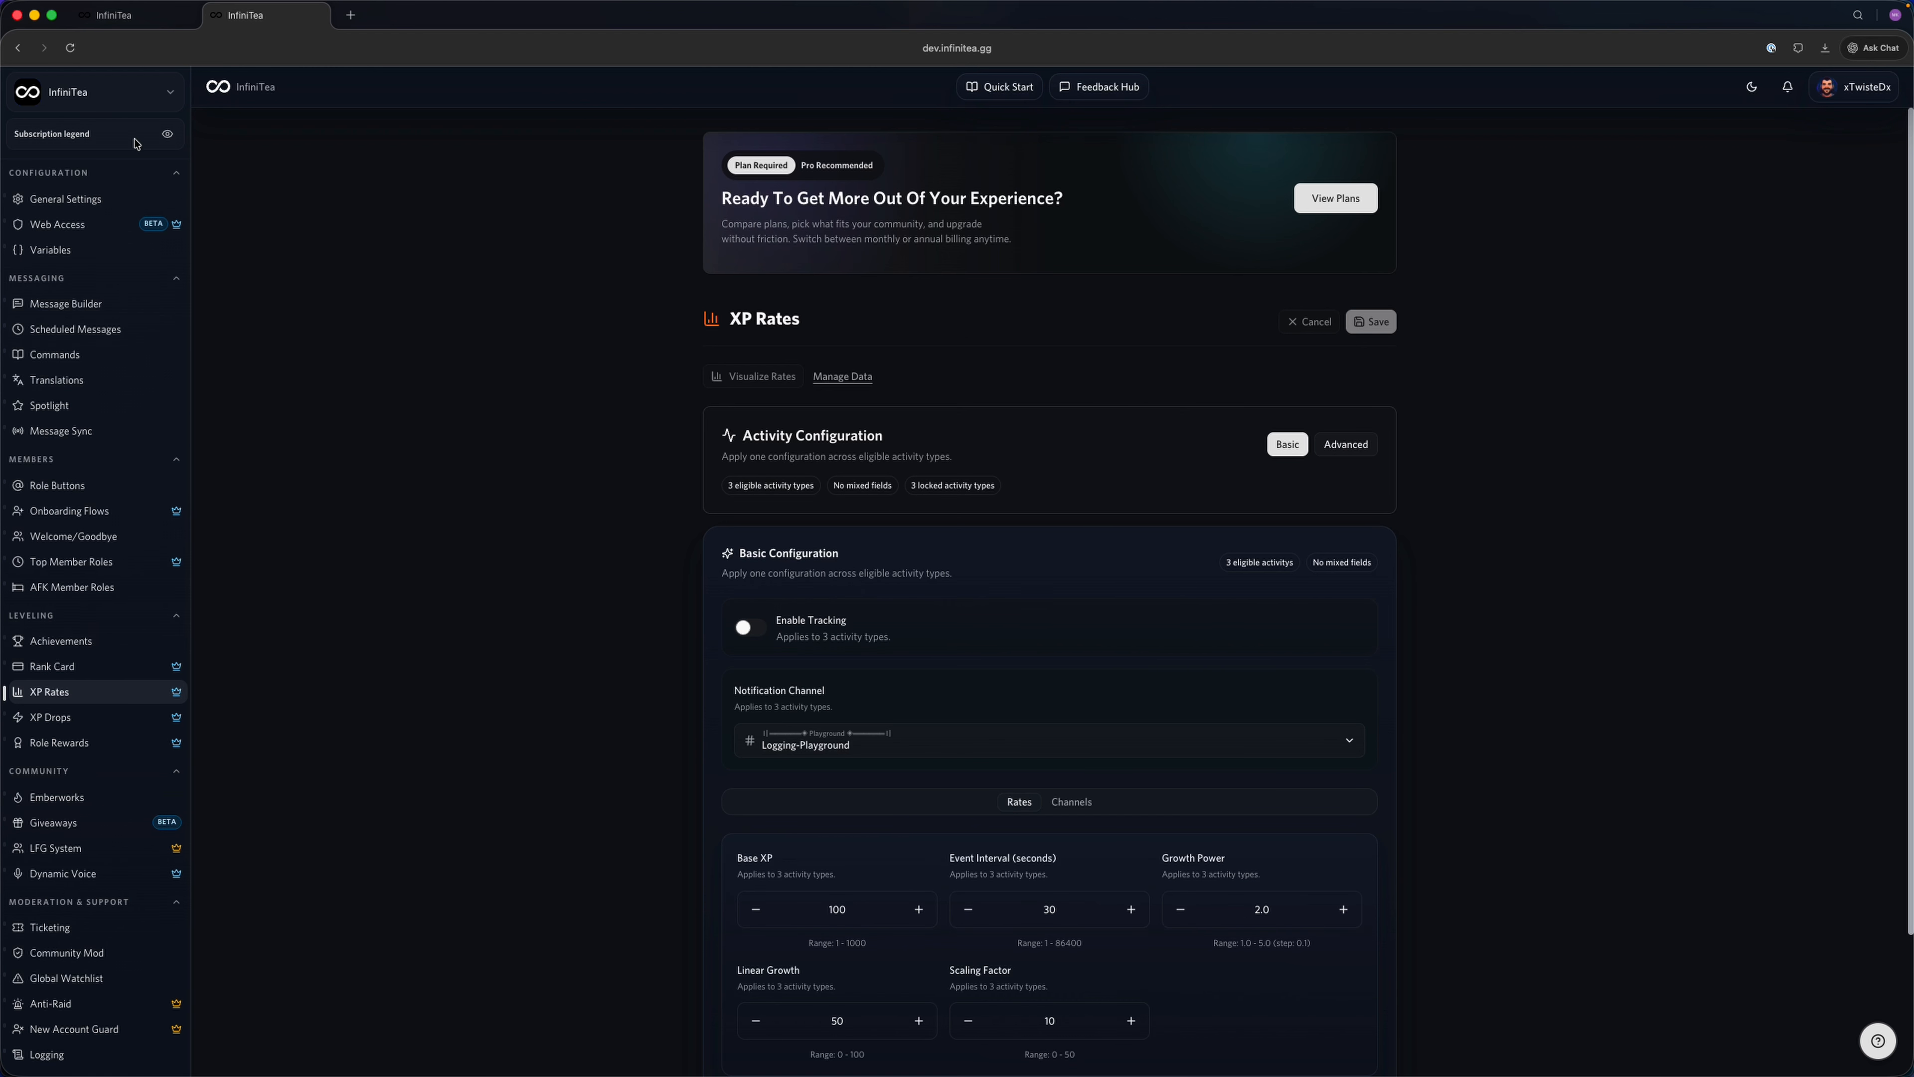
scroll(641, 492, down, 3)
key(ctrl+shift+Tab)
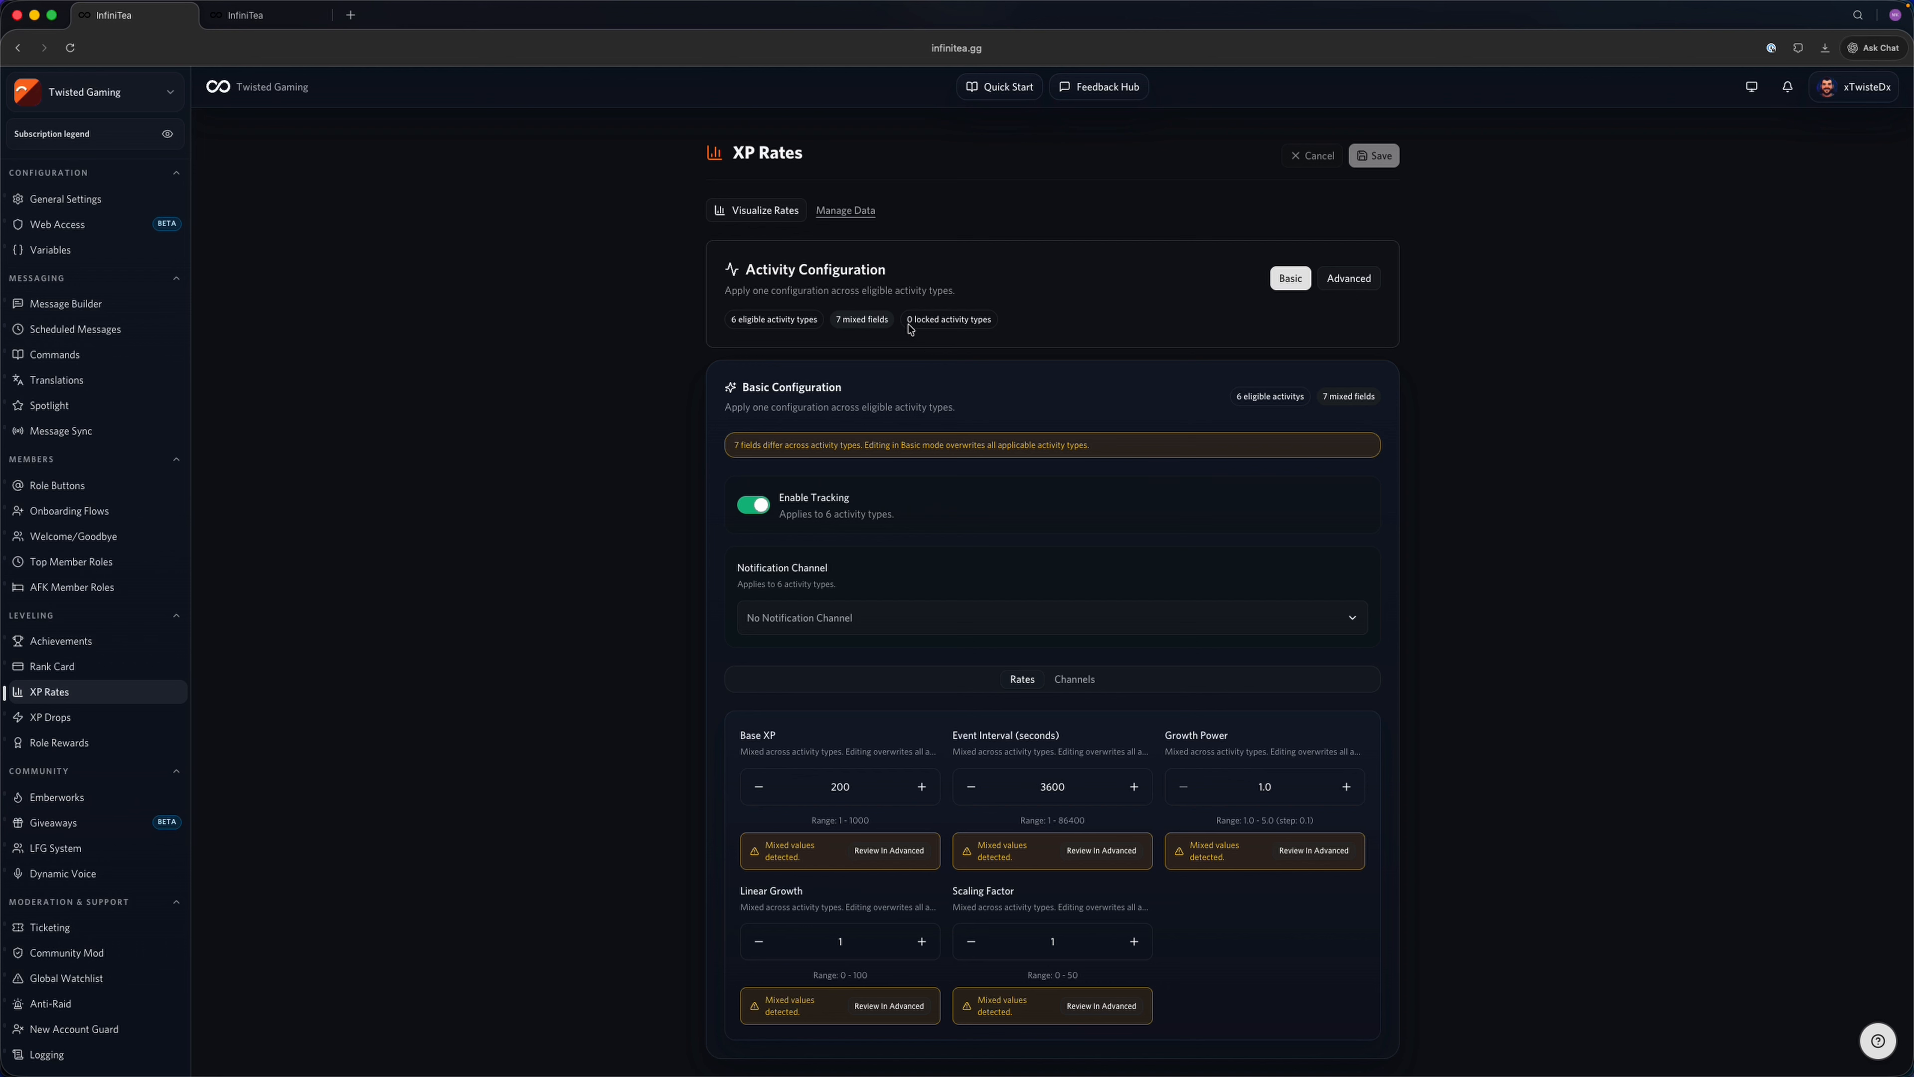
click(995, 306)
click(247, 16)
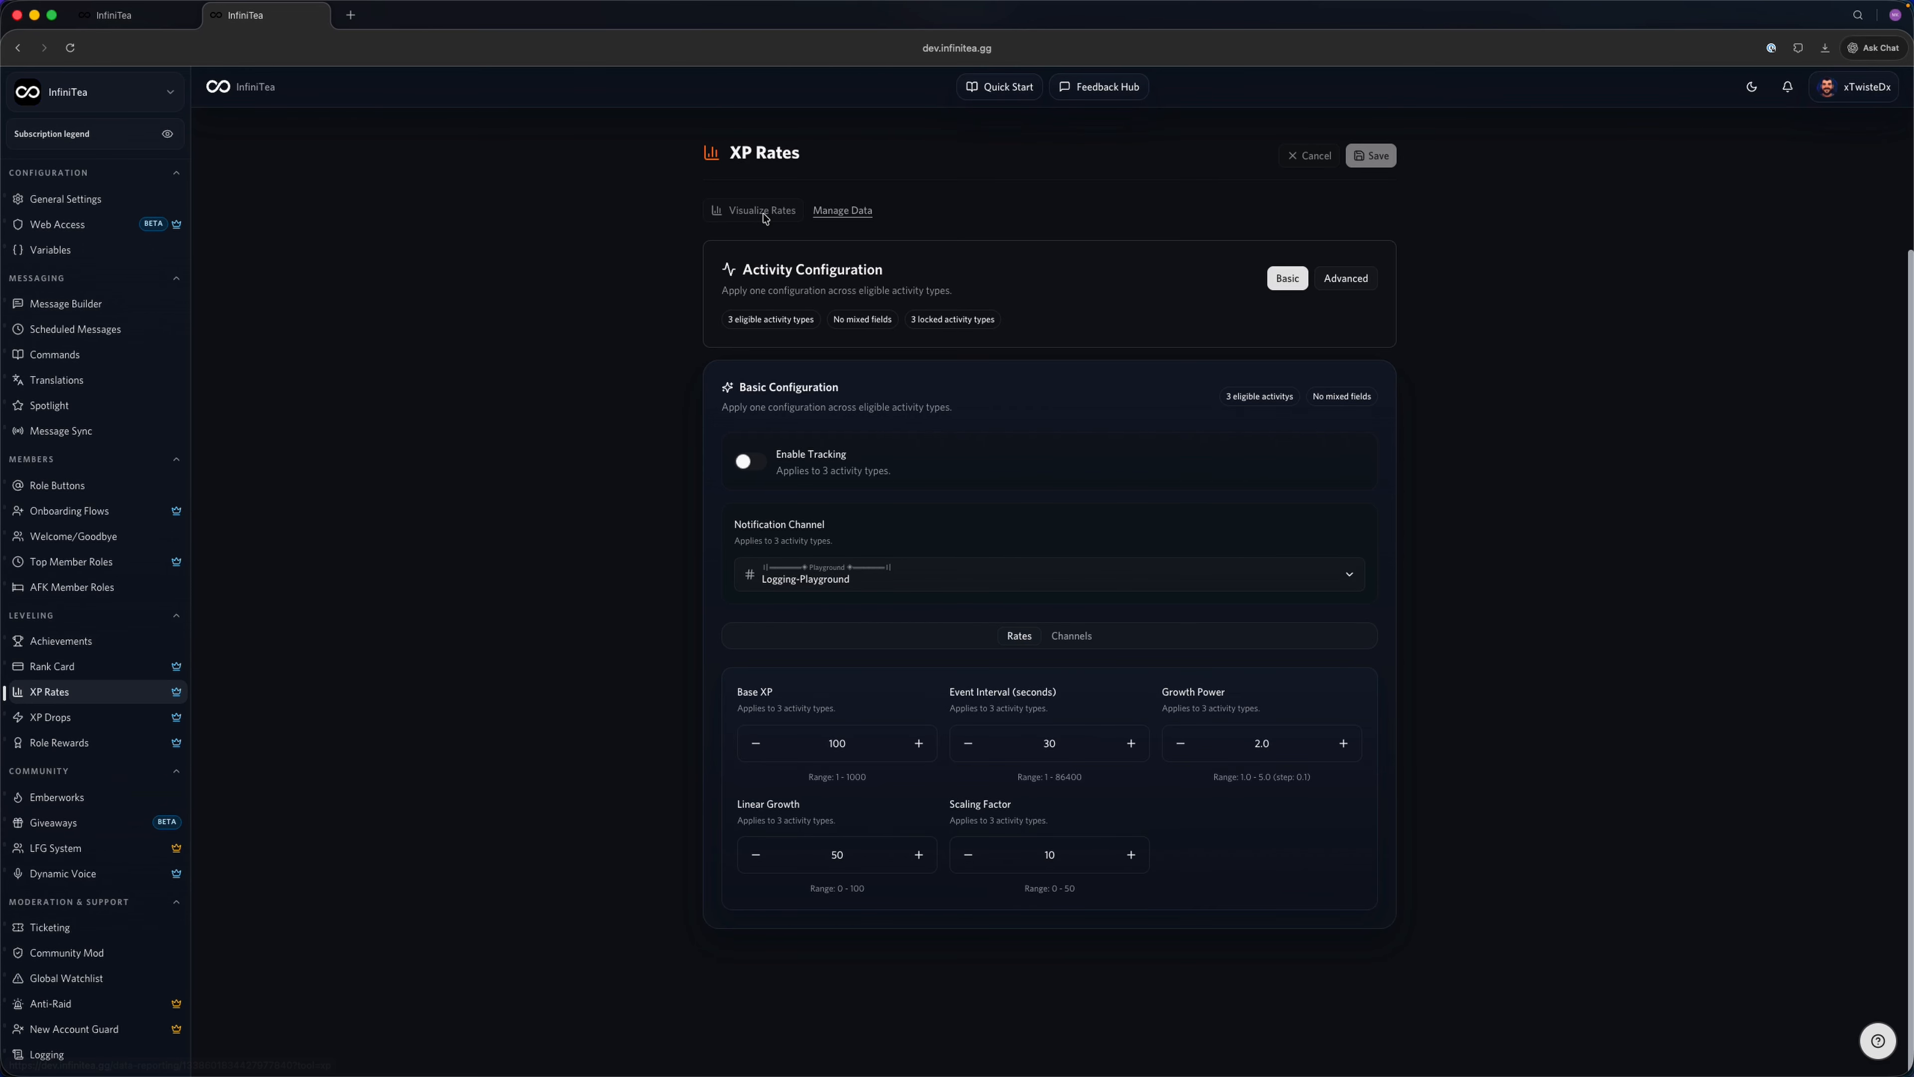
Step: Inspect Twisted Gaming's activity XP comparison chart, narrow its range to about level 20, and close it
key(ctrl+shift+Tab)
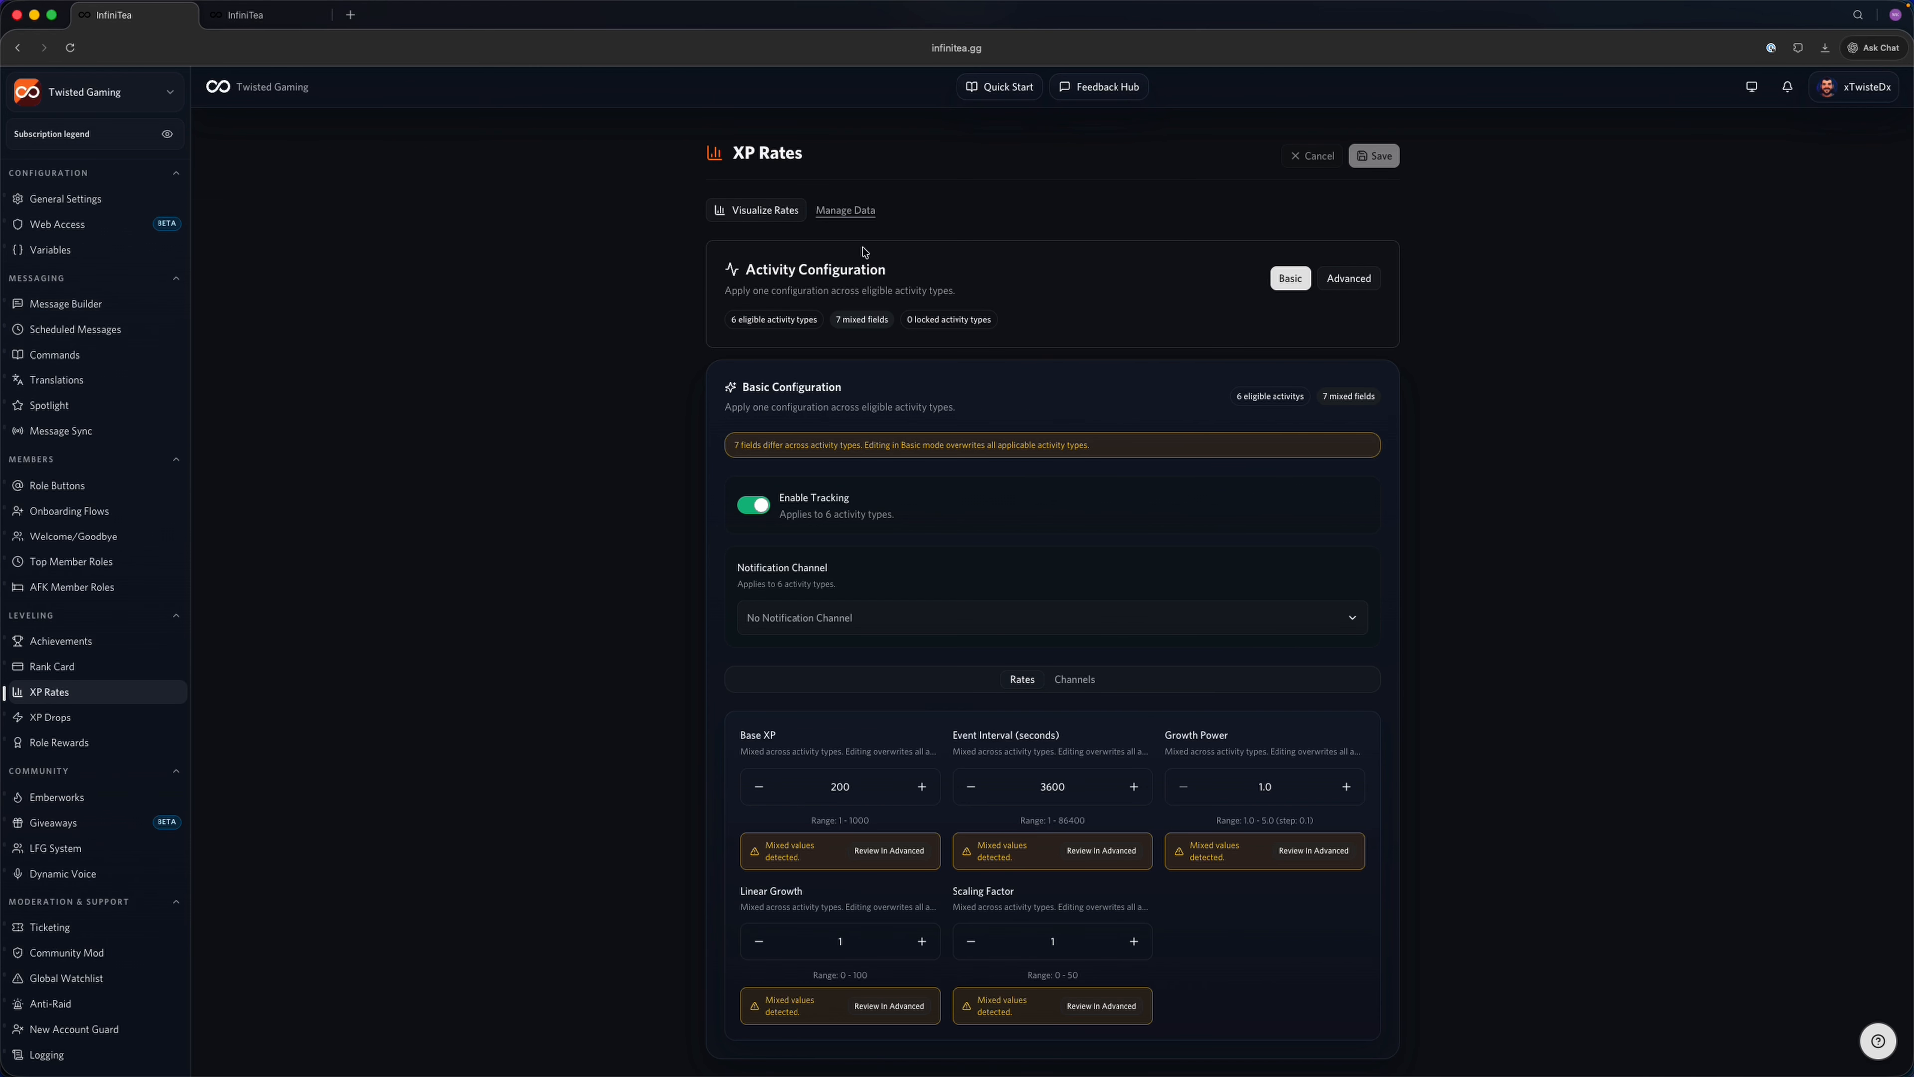
click(729, 214)
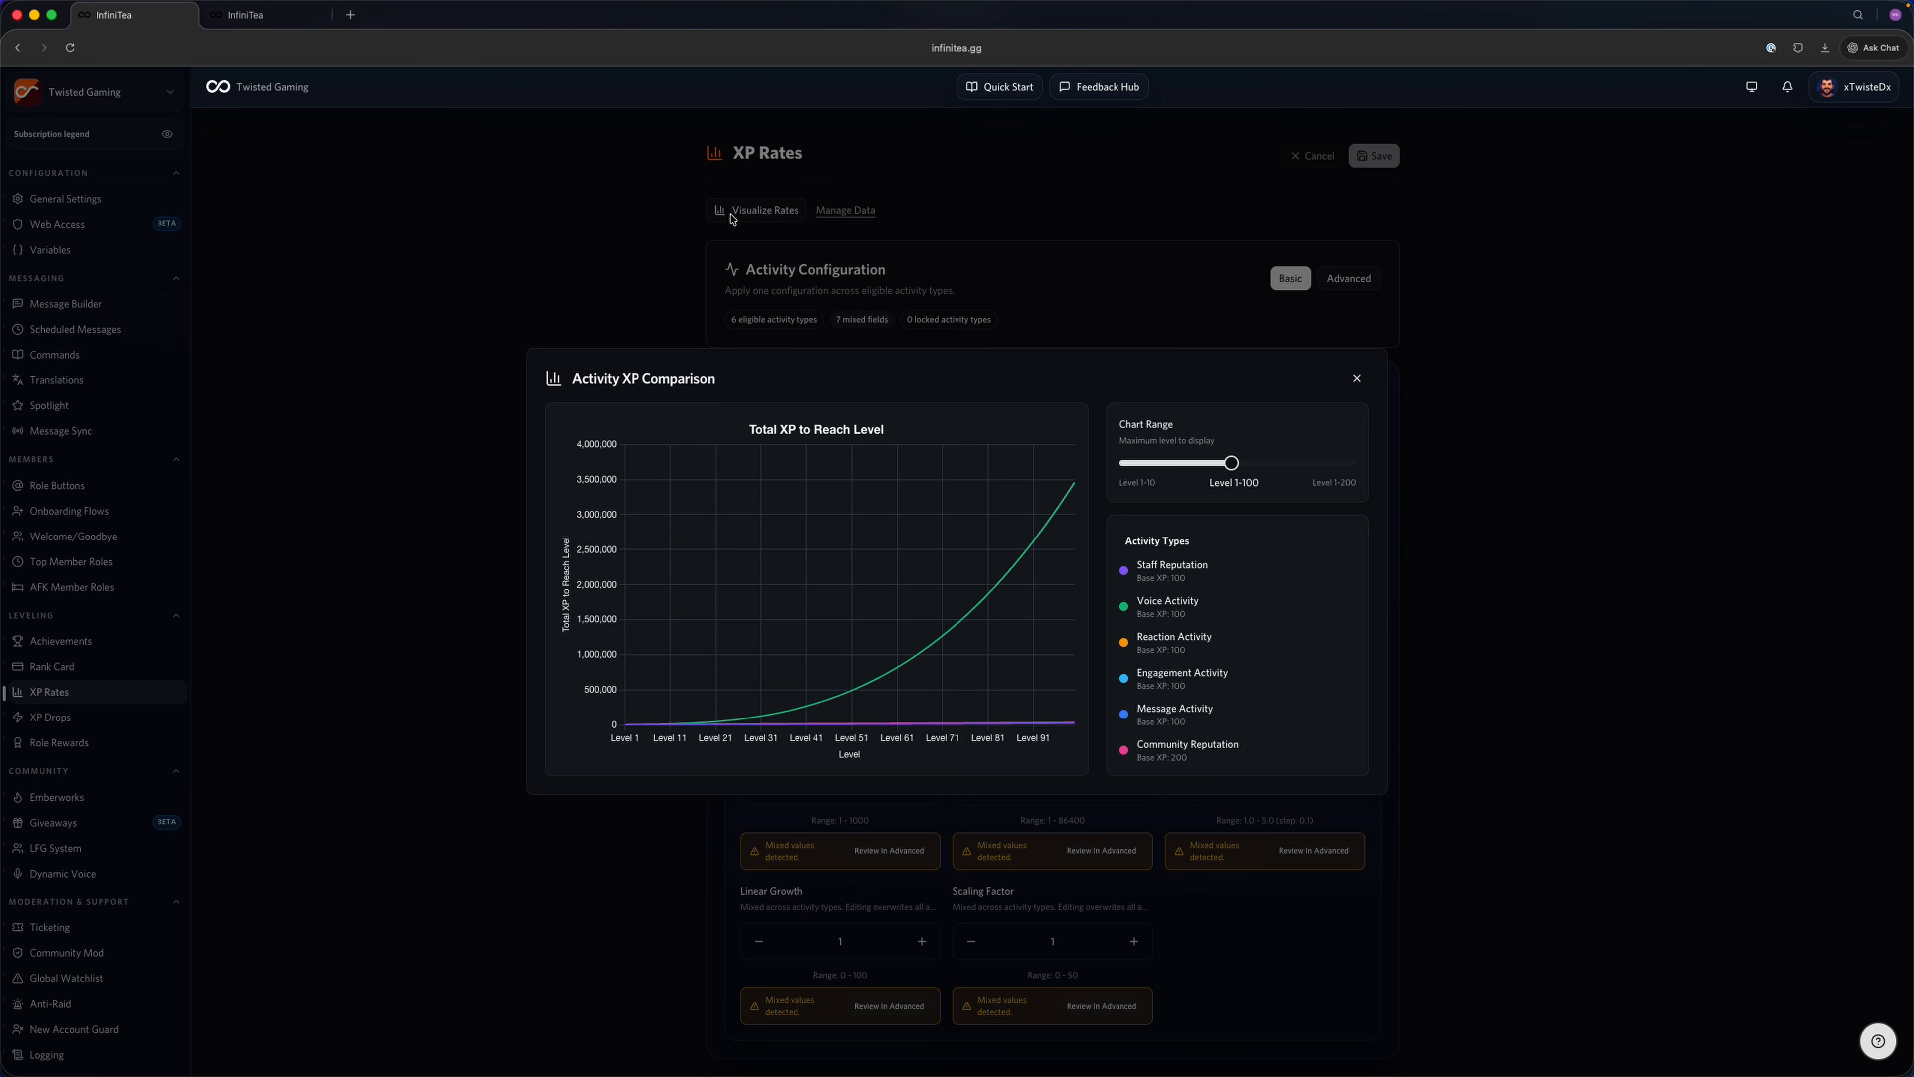
mouse_move(637, 734)
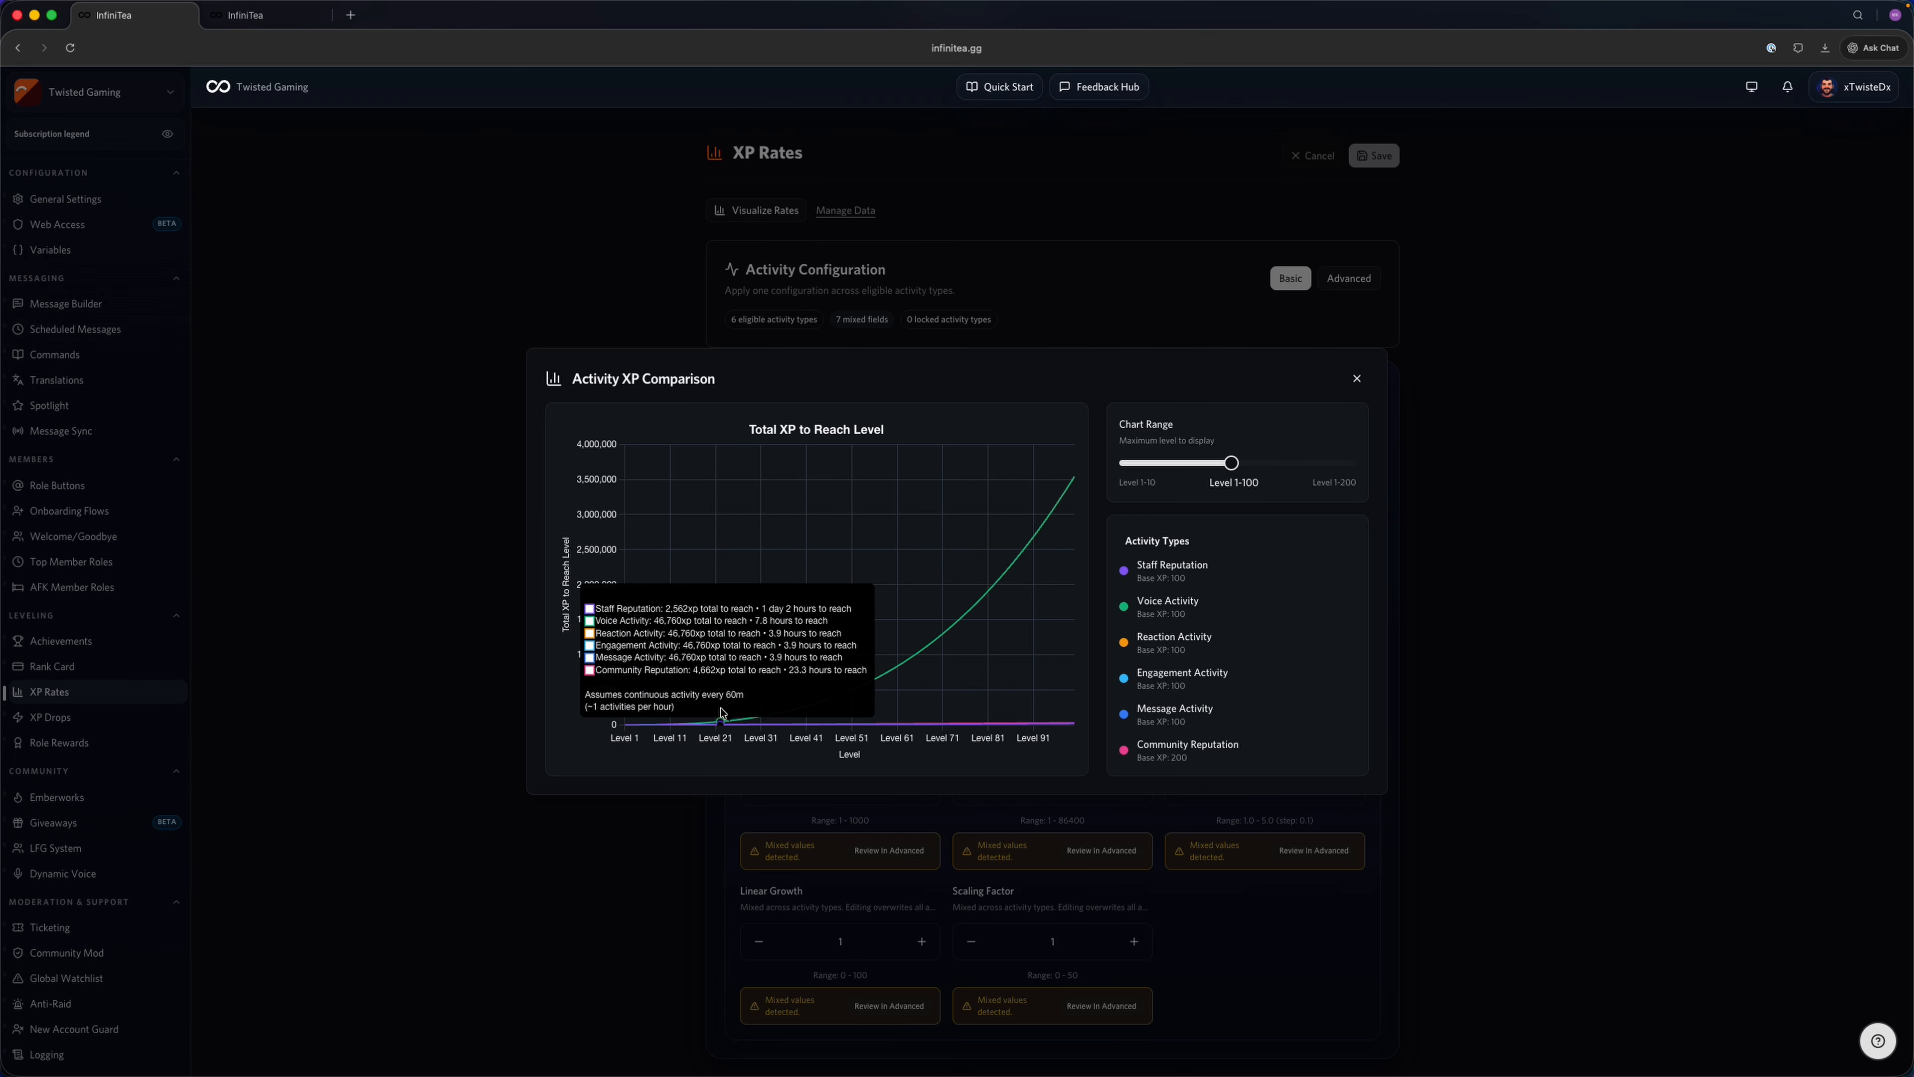
drag(1230, 462, 1129, 463)
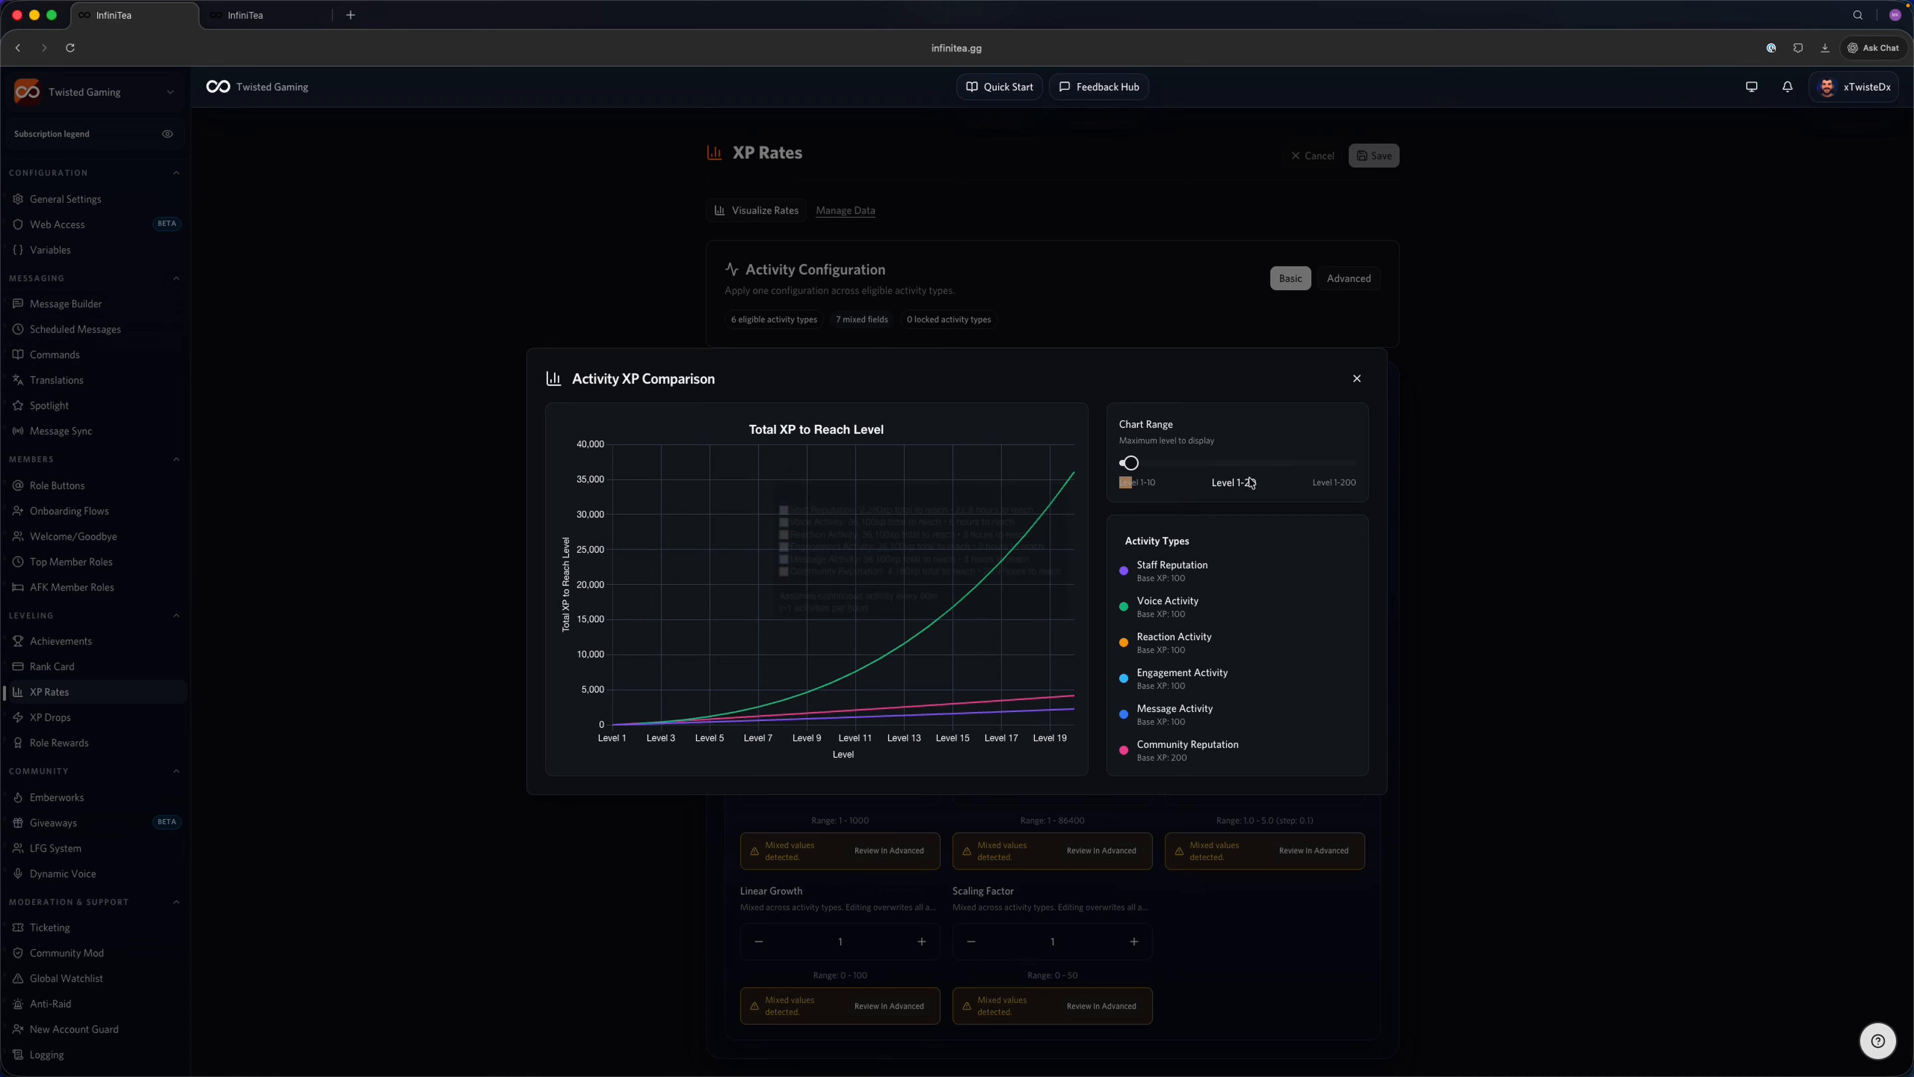
click(1357, 378)
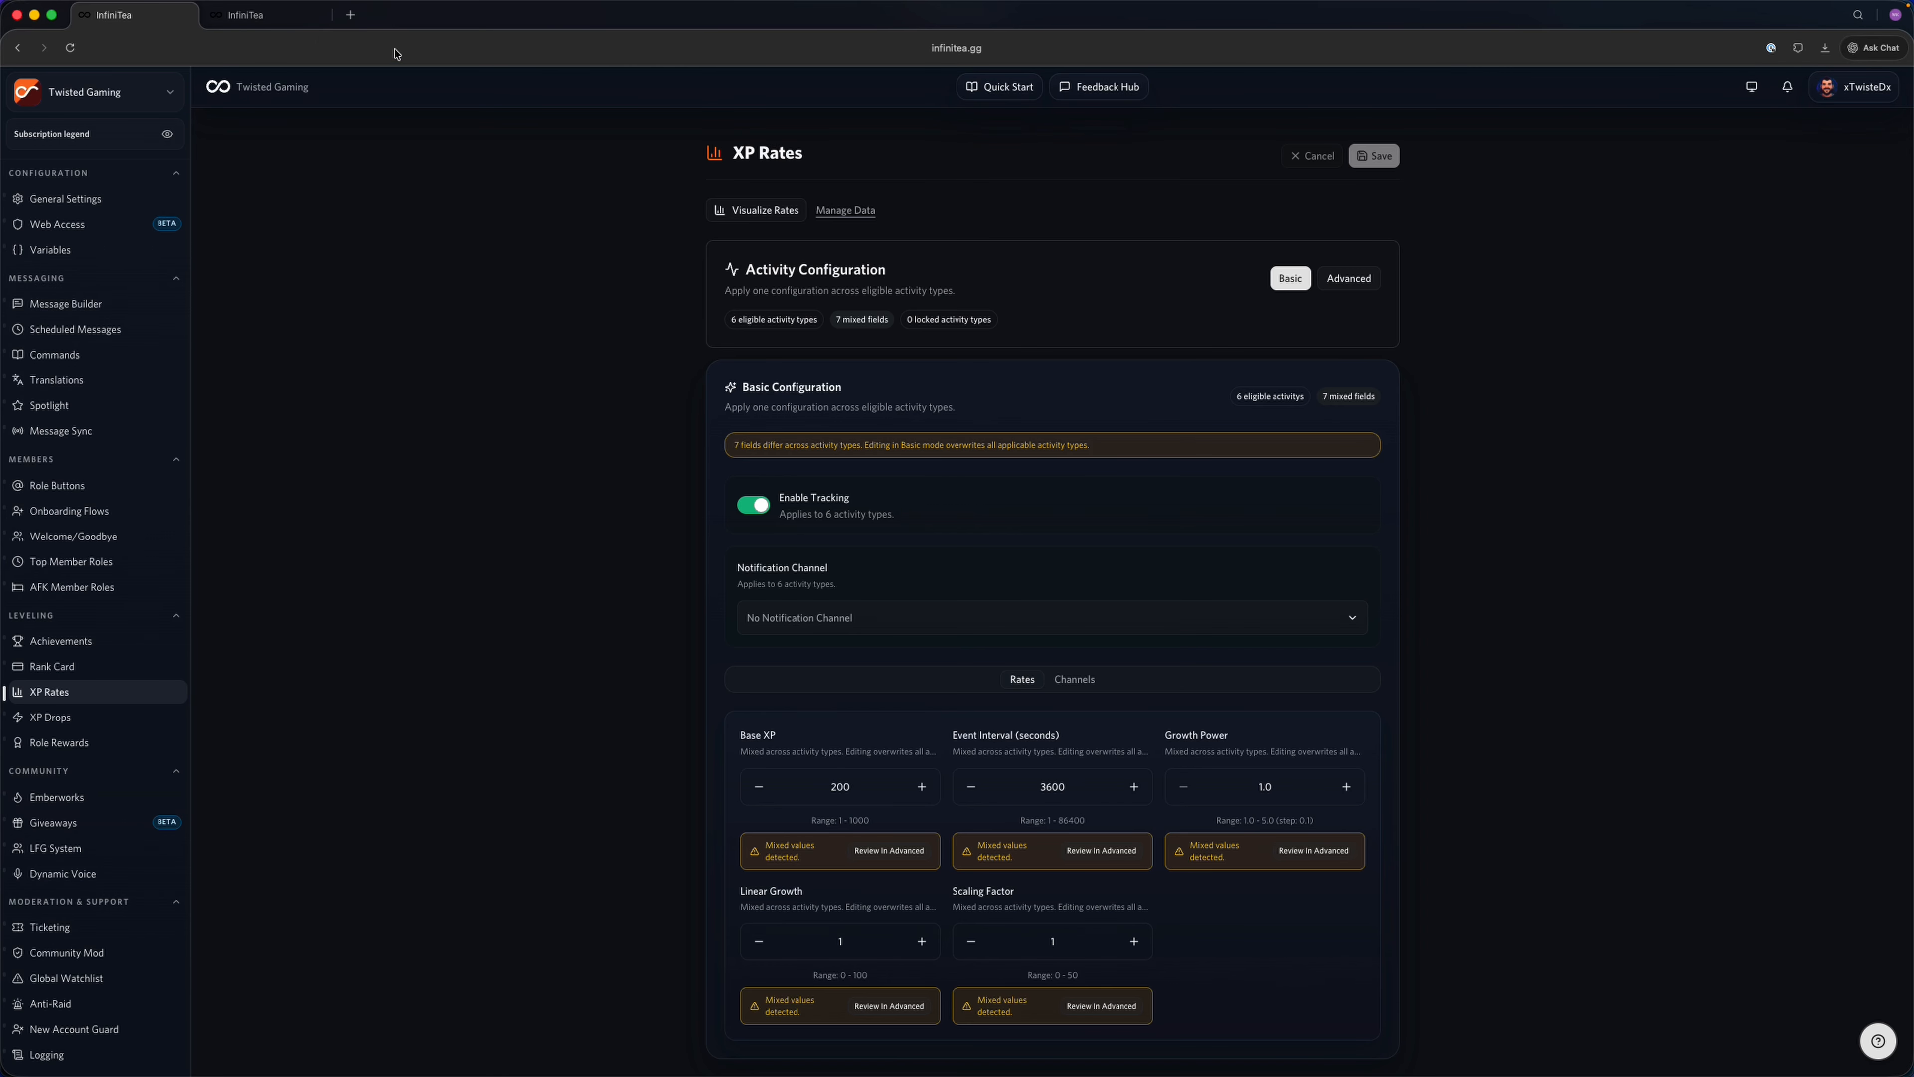
Step: Enable tracking in the InfiniTea server's basic configuration and inspect the XP comparison chart for levels 1-10
click(256, 15)
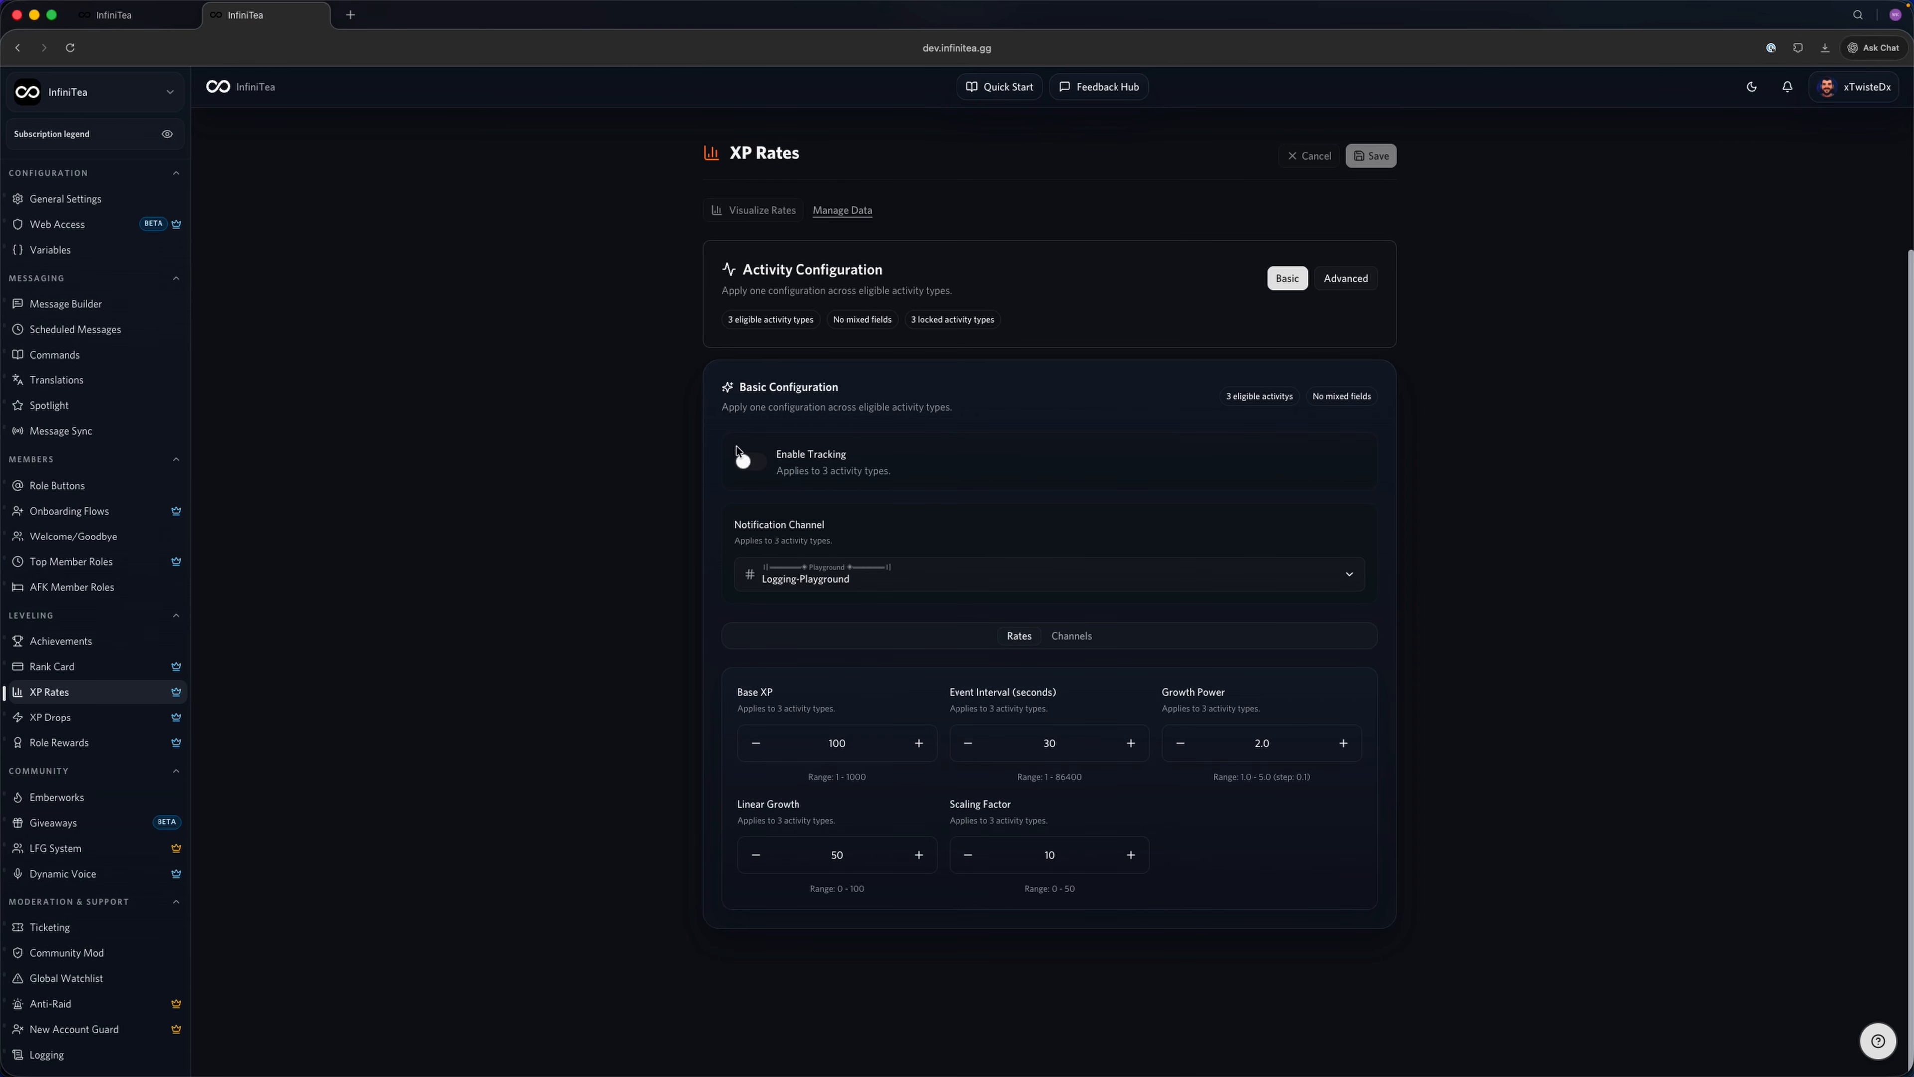
click(746, 465)
click(779, 220)
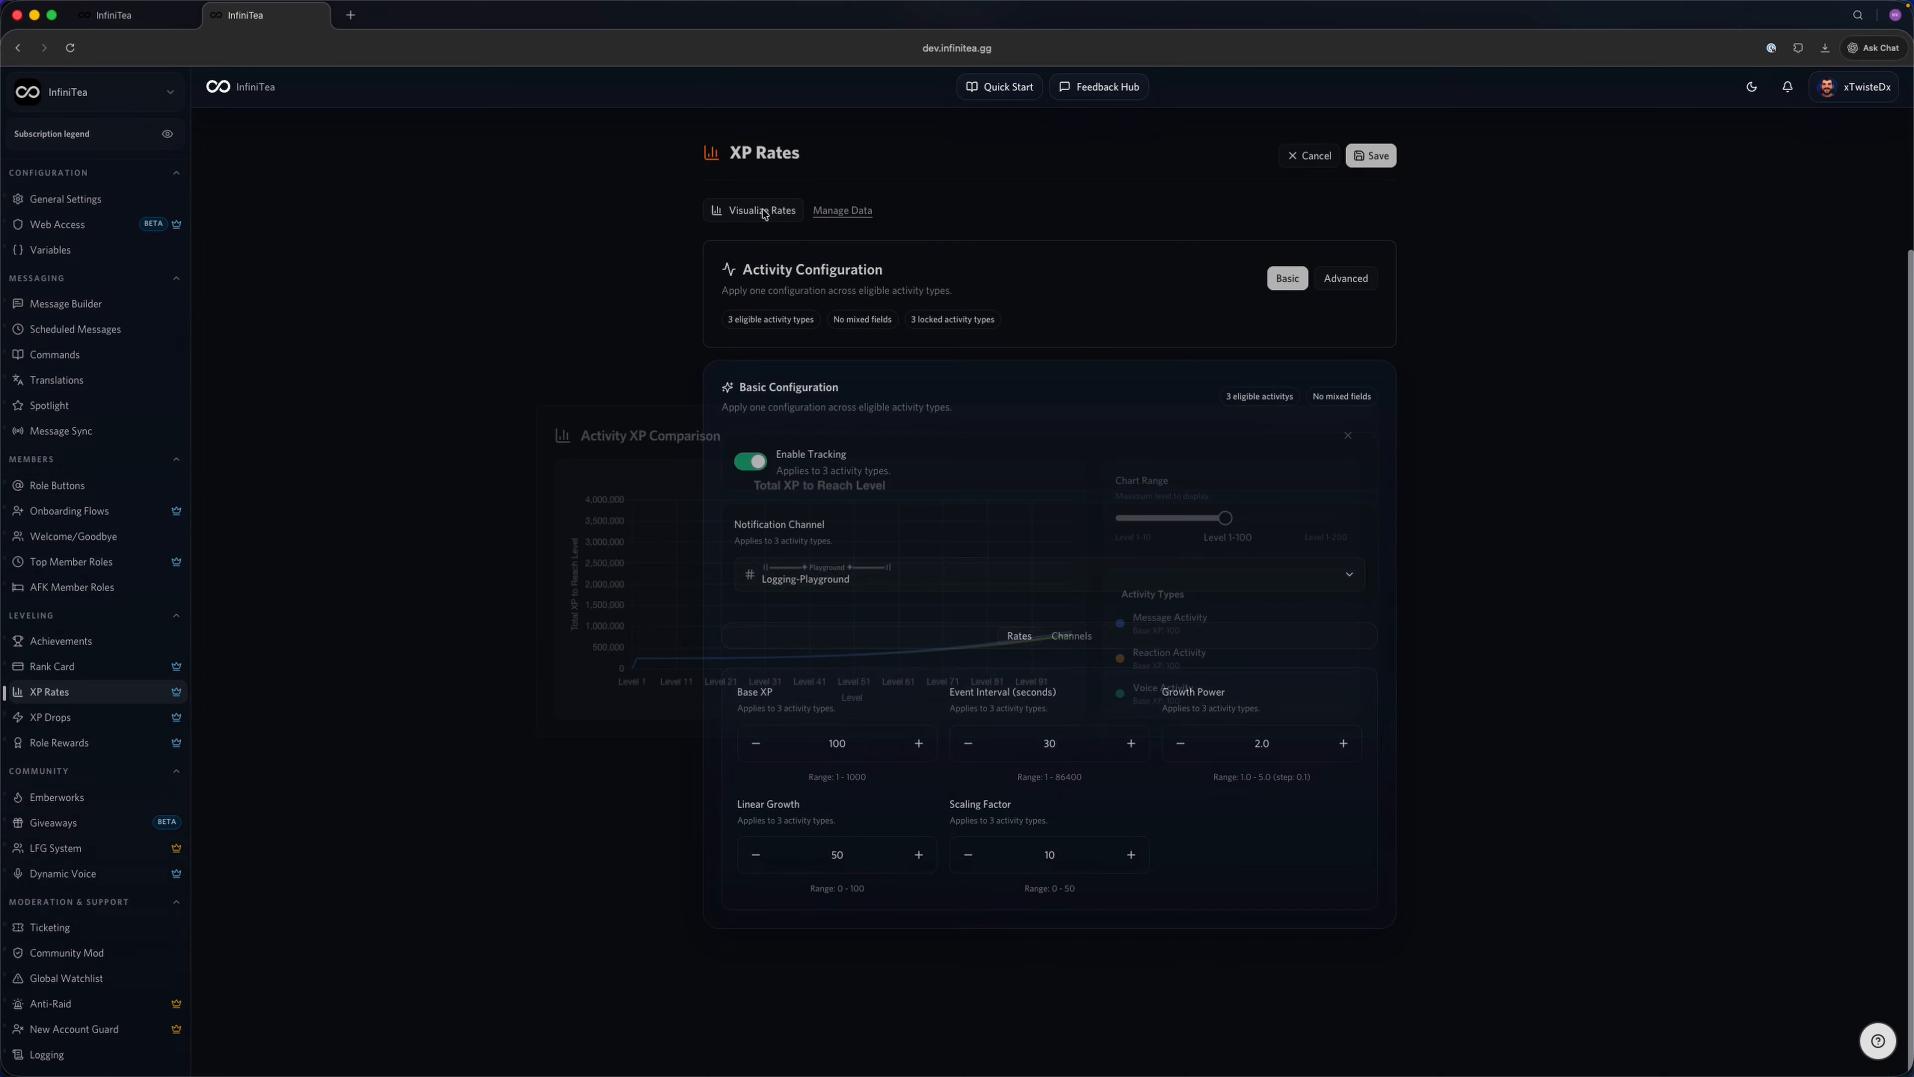
mouse_move(957, 634)
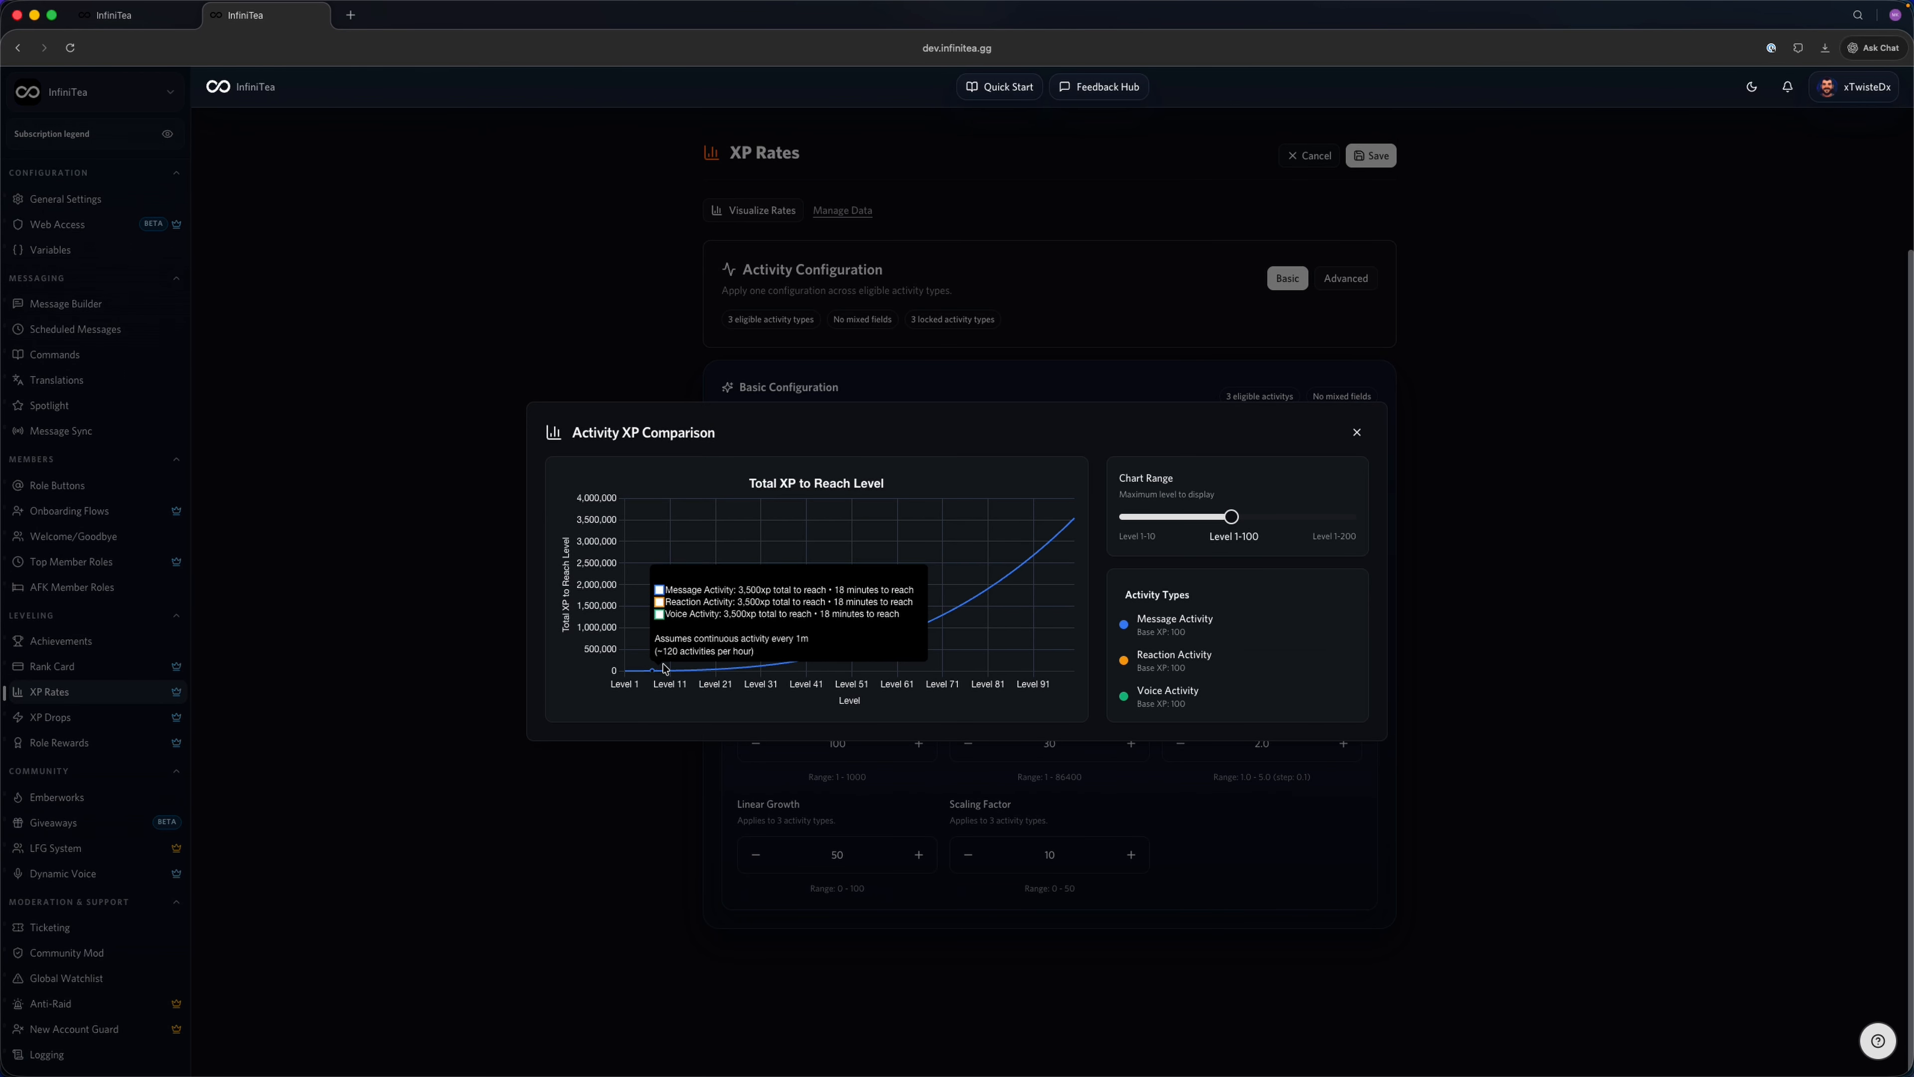
click(1231, 519)
drag(1231, 519, 1106, 530)
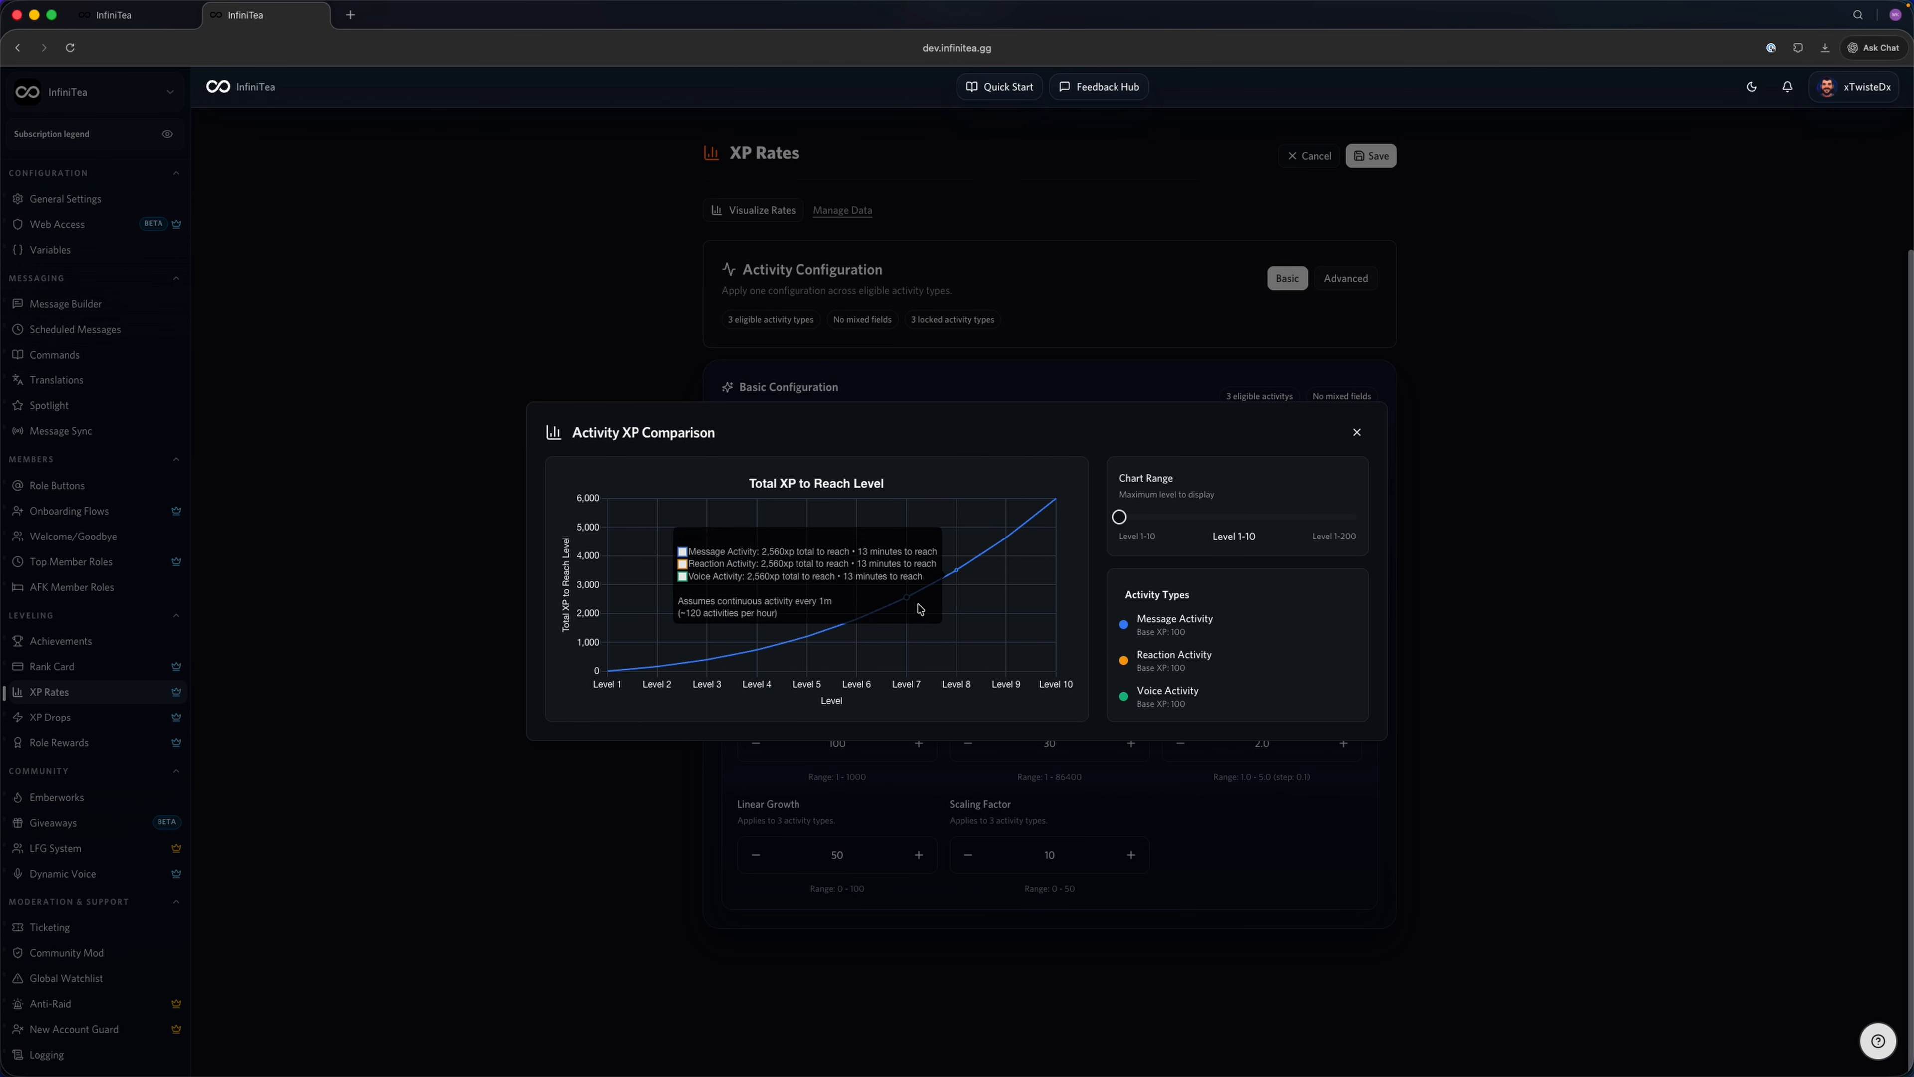
click(1359, 430)
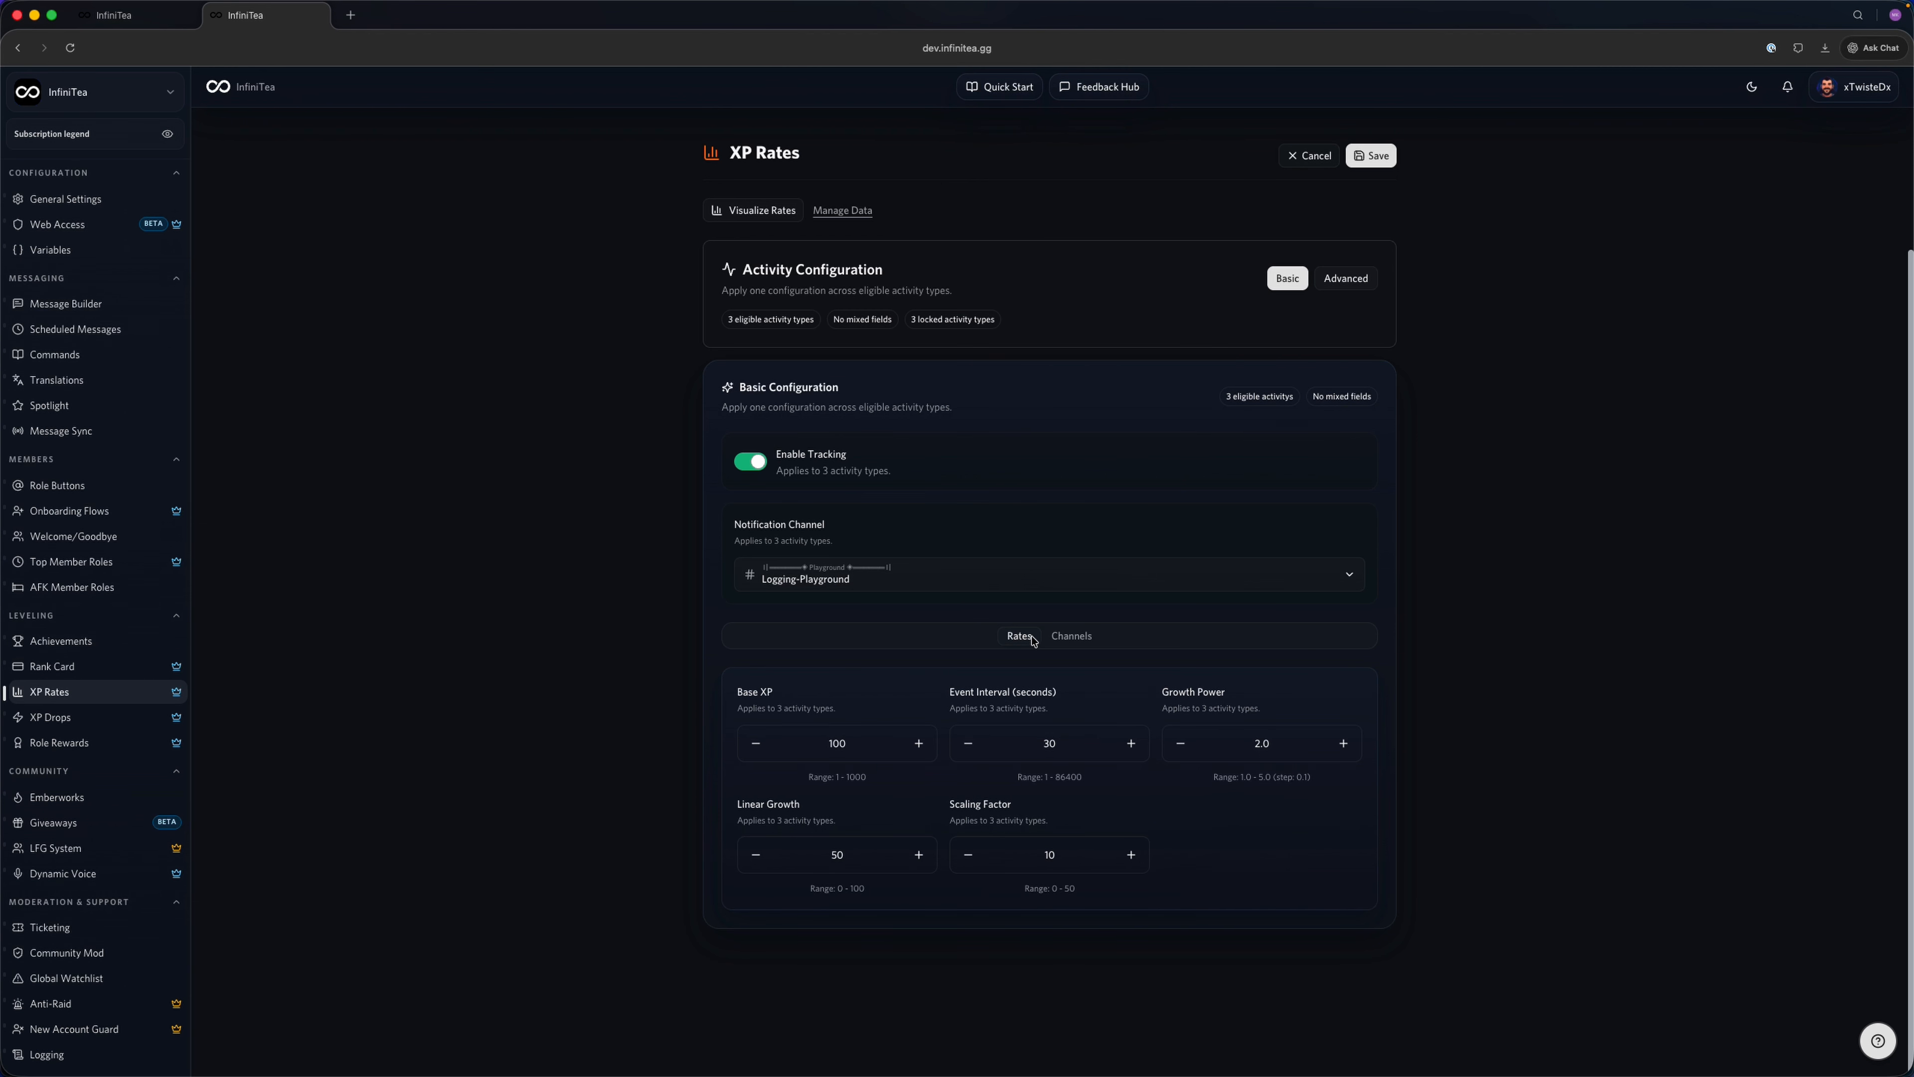
Step: Look over the Channels and Rates settings and view the activity XP comparison chart once more
click(1070, 635)
click(1020, 637)
click(746, 212)
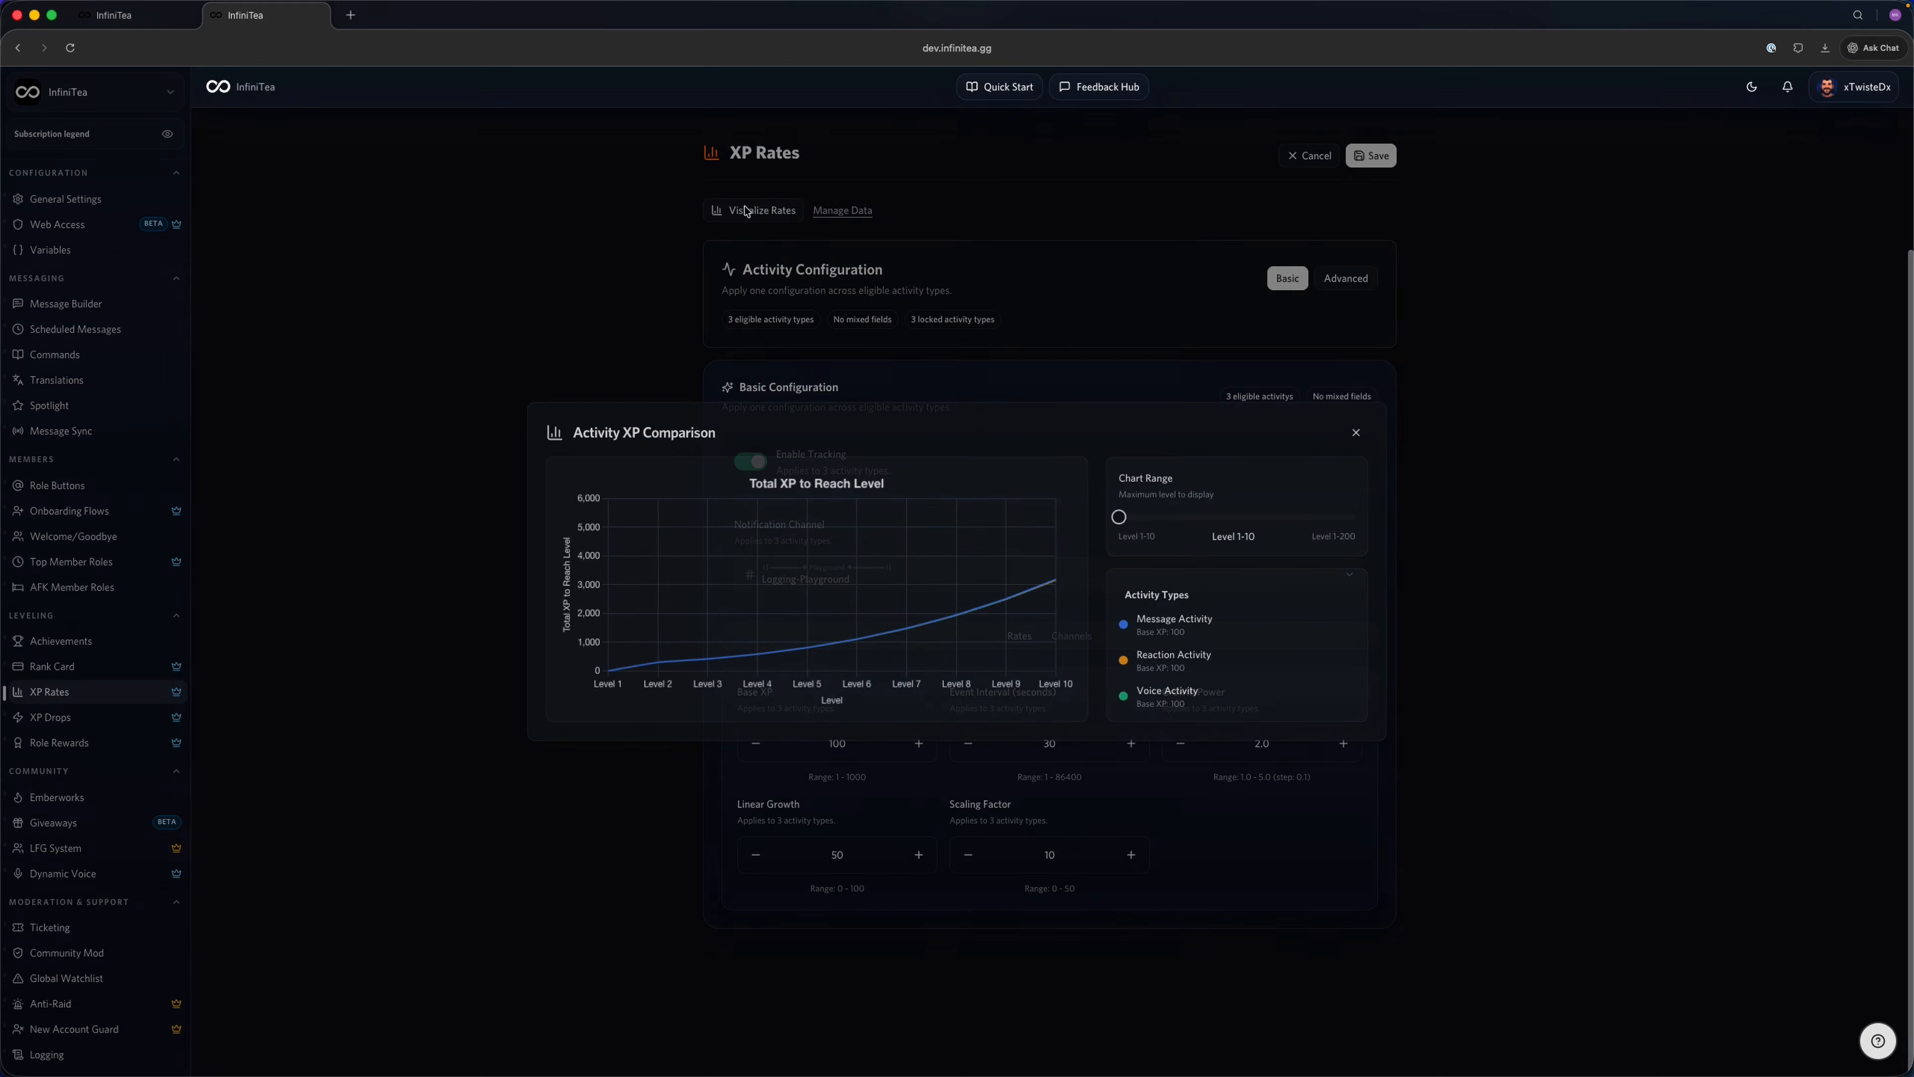
click(1356, 433)
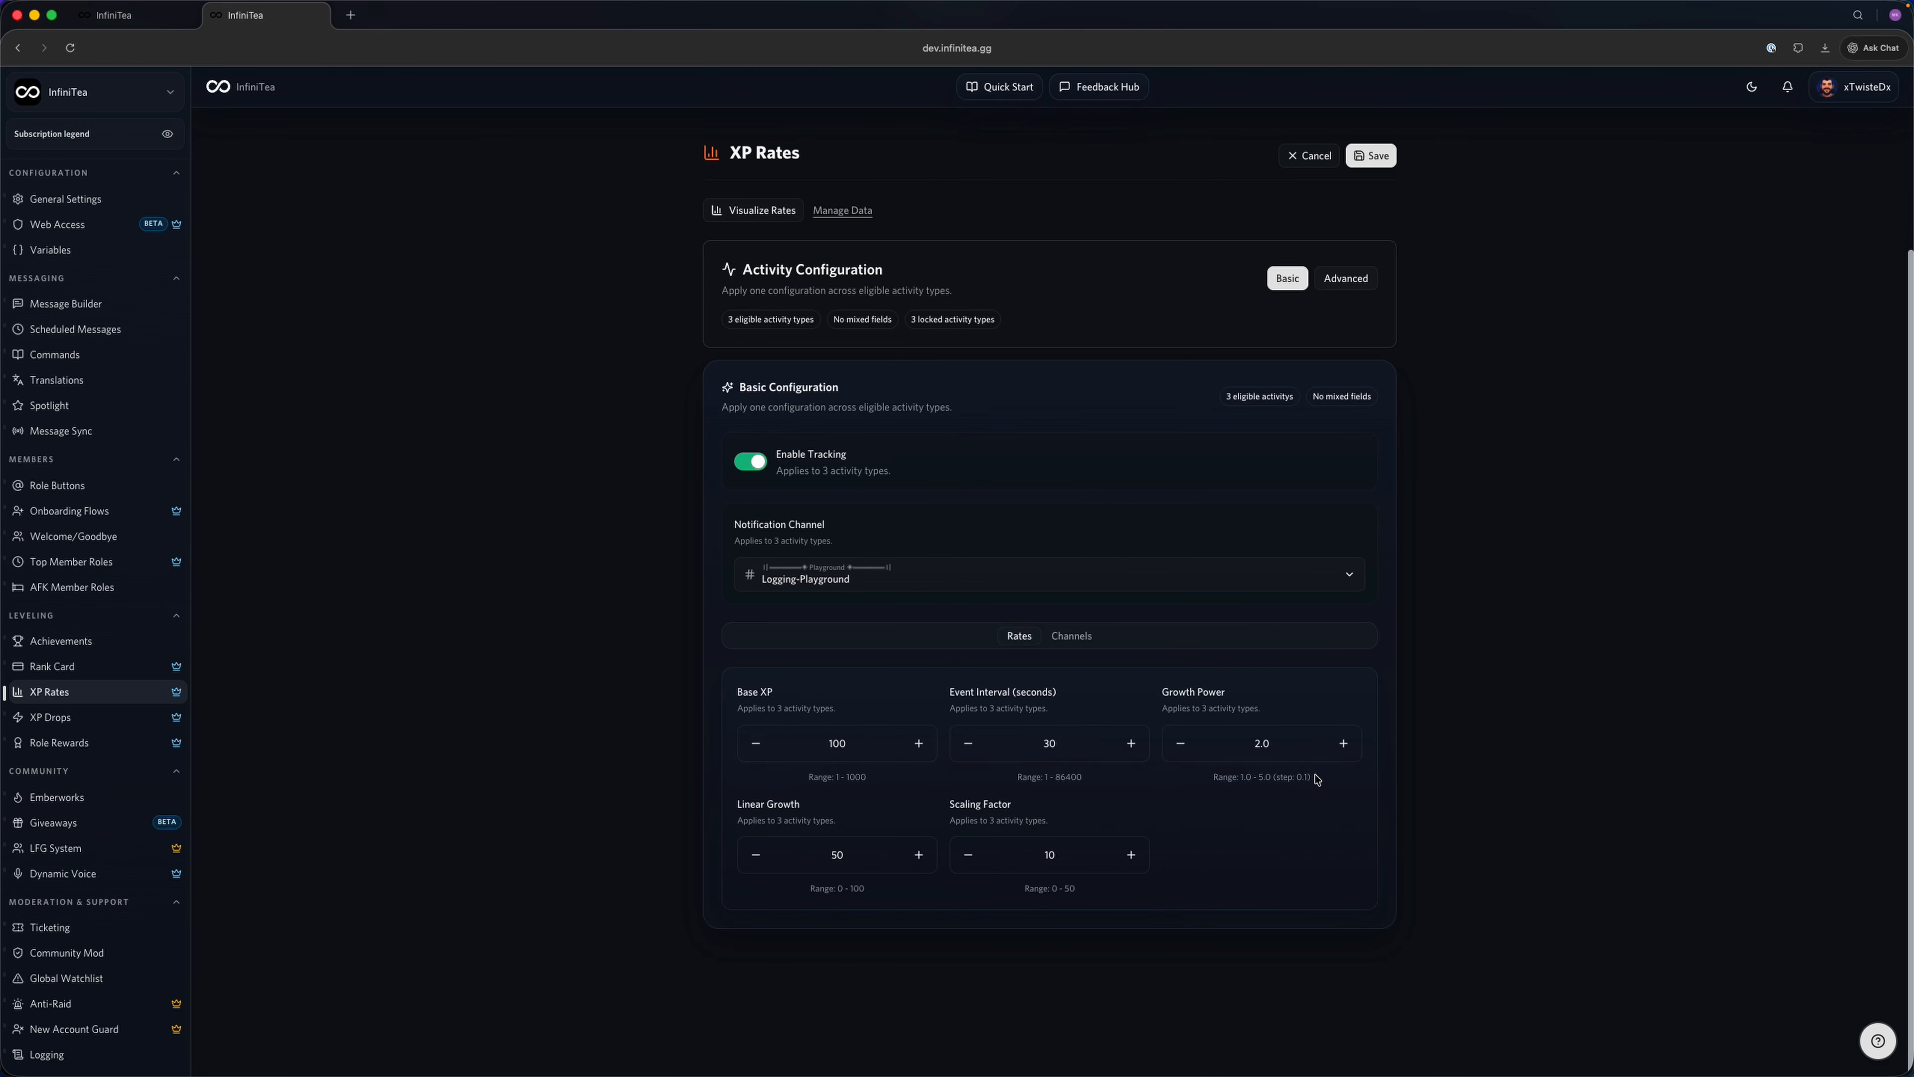
Step: Examine the InfiniTea server's channel targeting, and compare its Advanced configuration with Twisted Gaming's Advanced and Basic configurations
click(1088, 641)
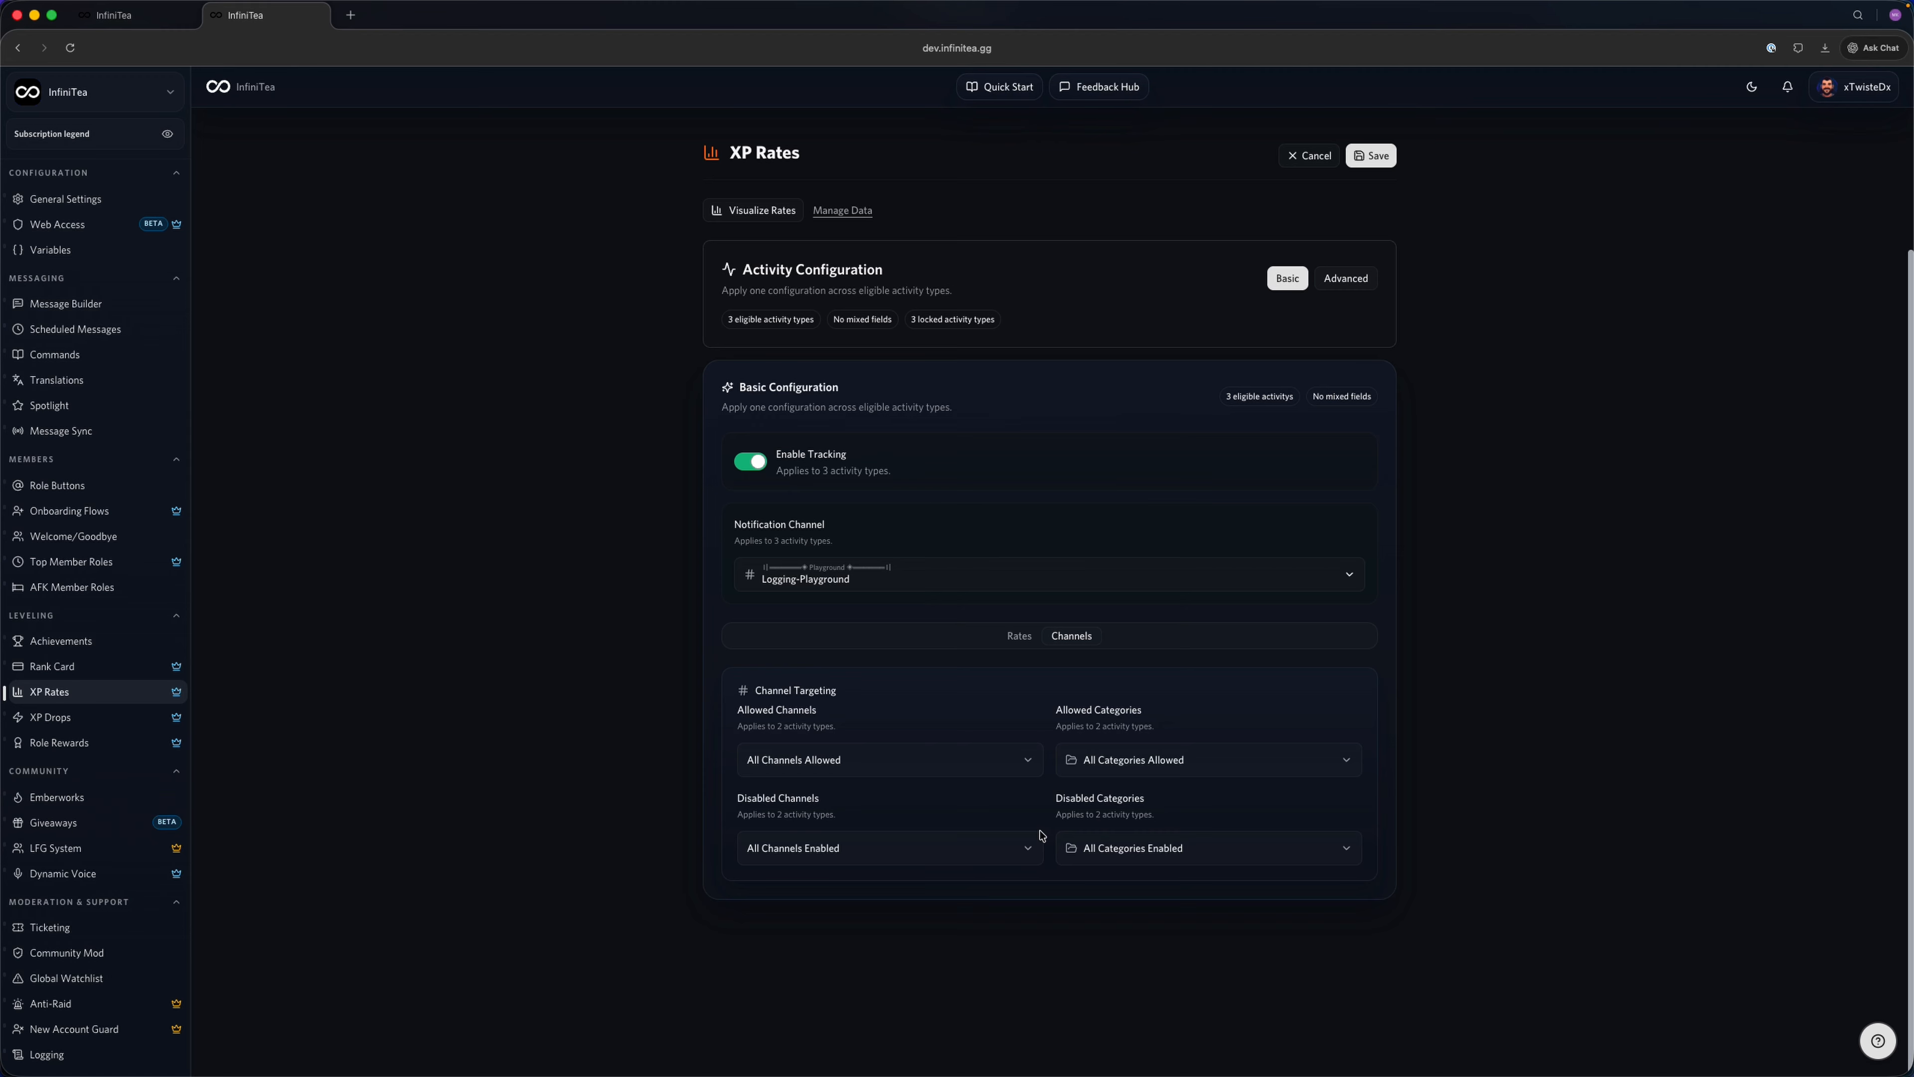
click(1347, 278)
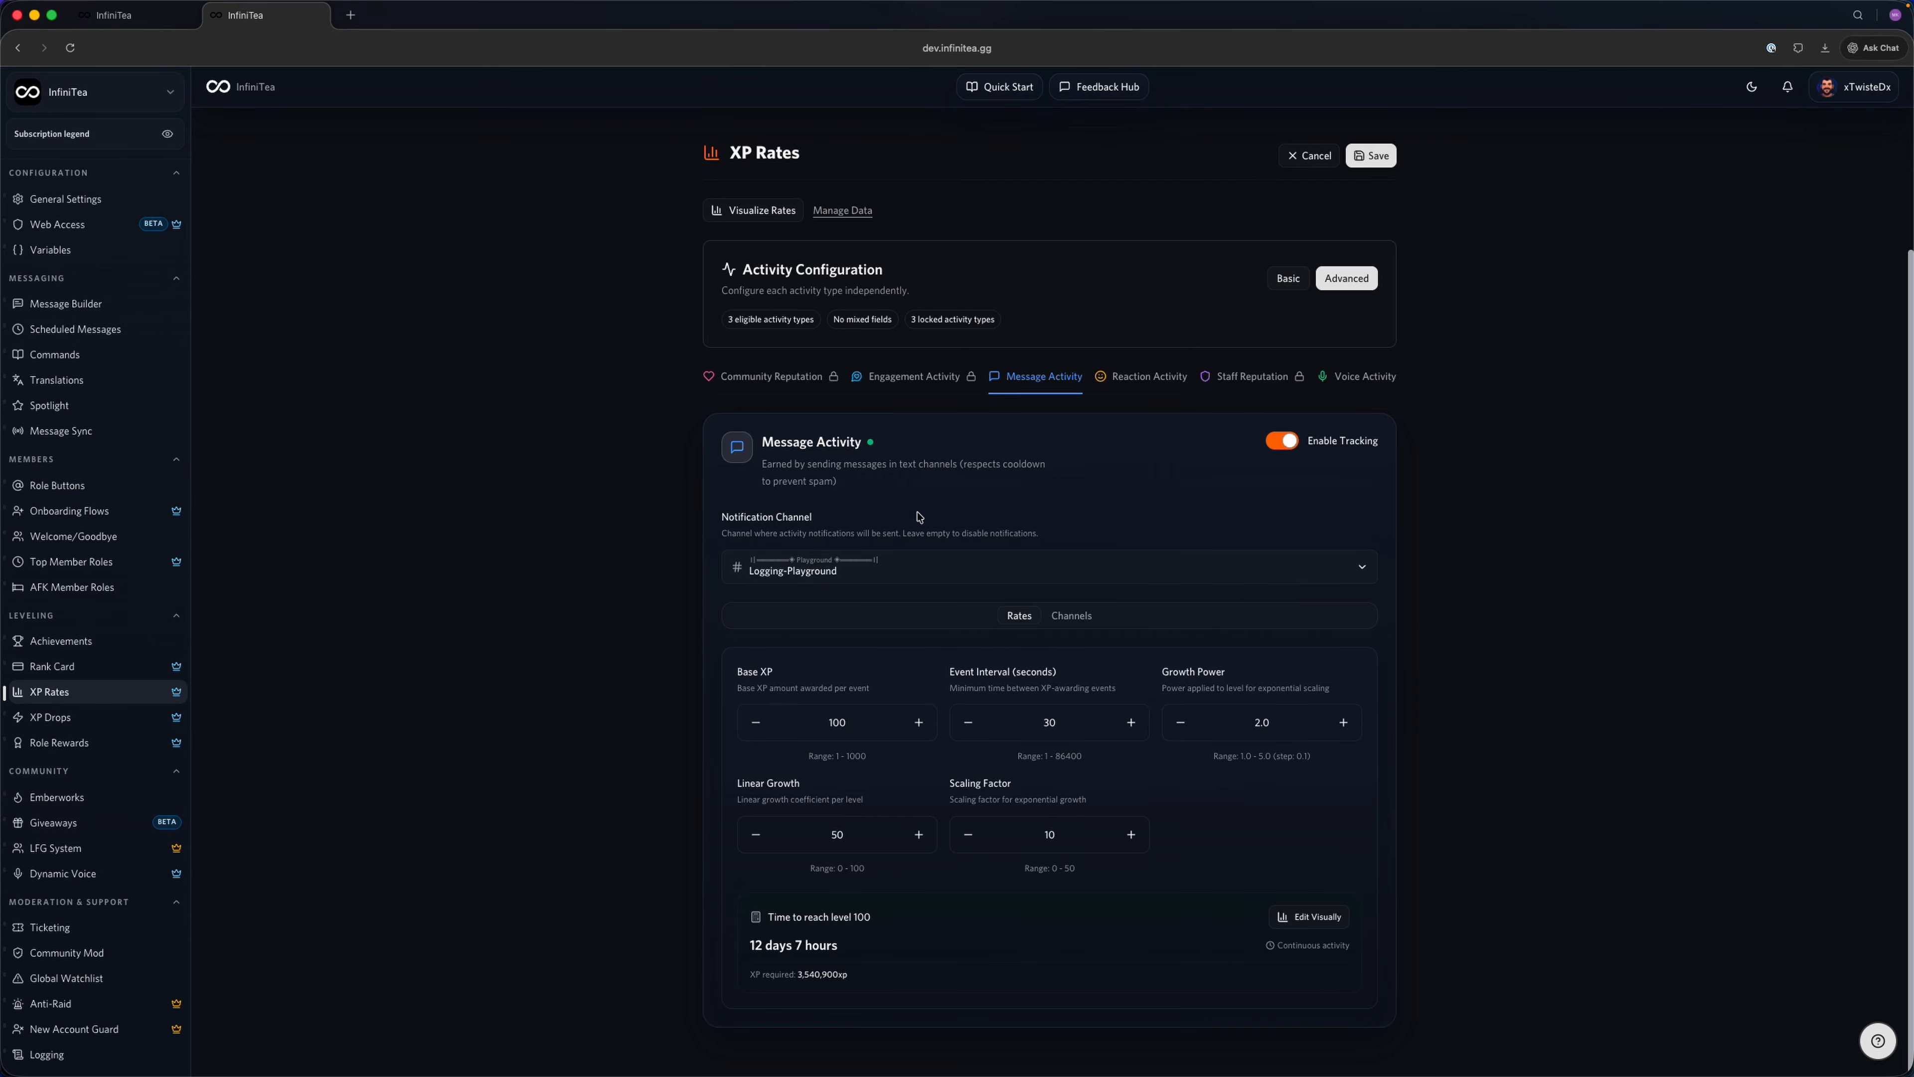
click(113, 15)
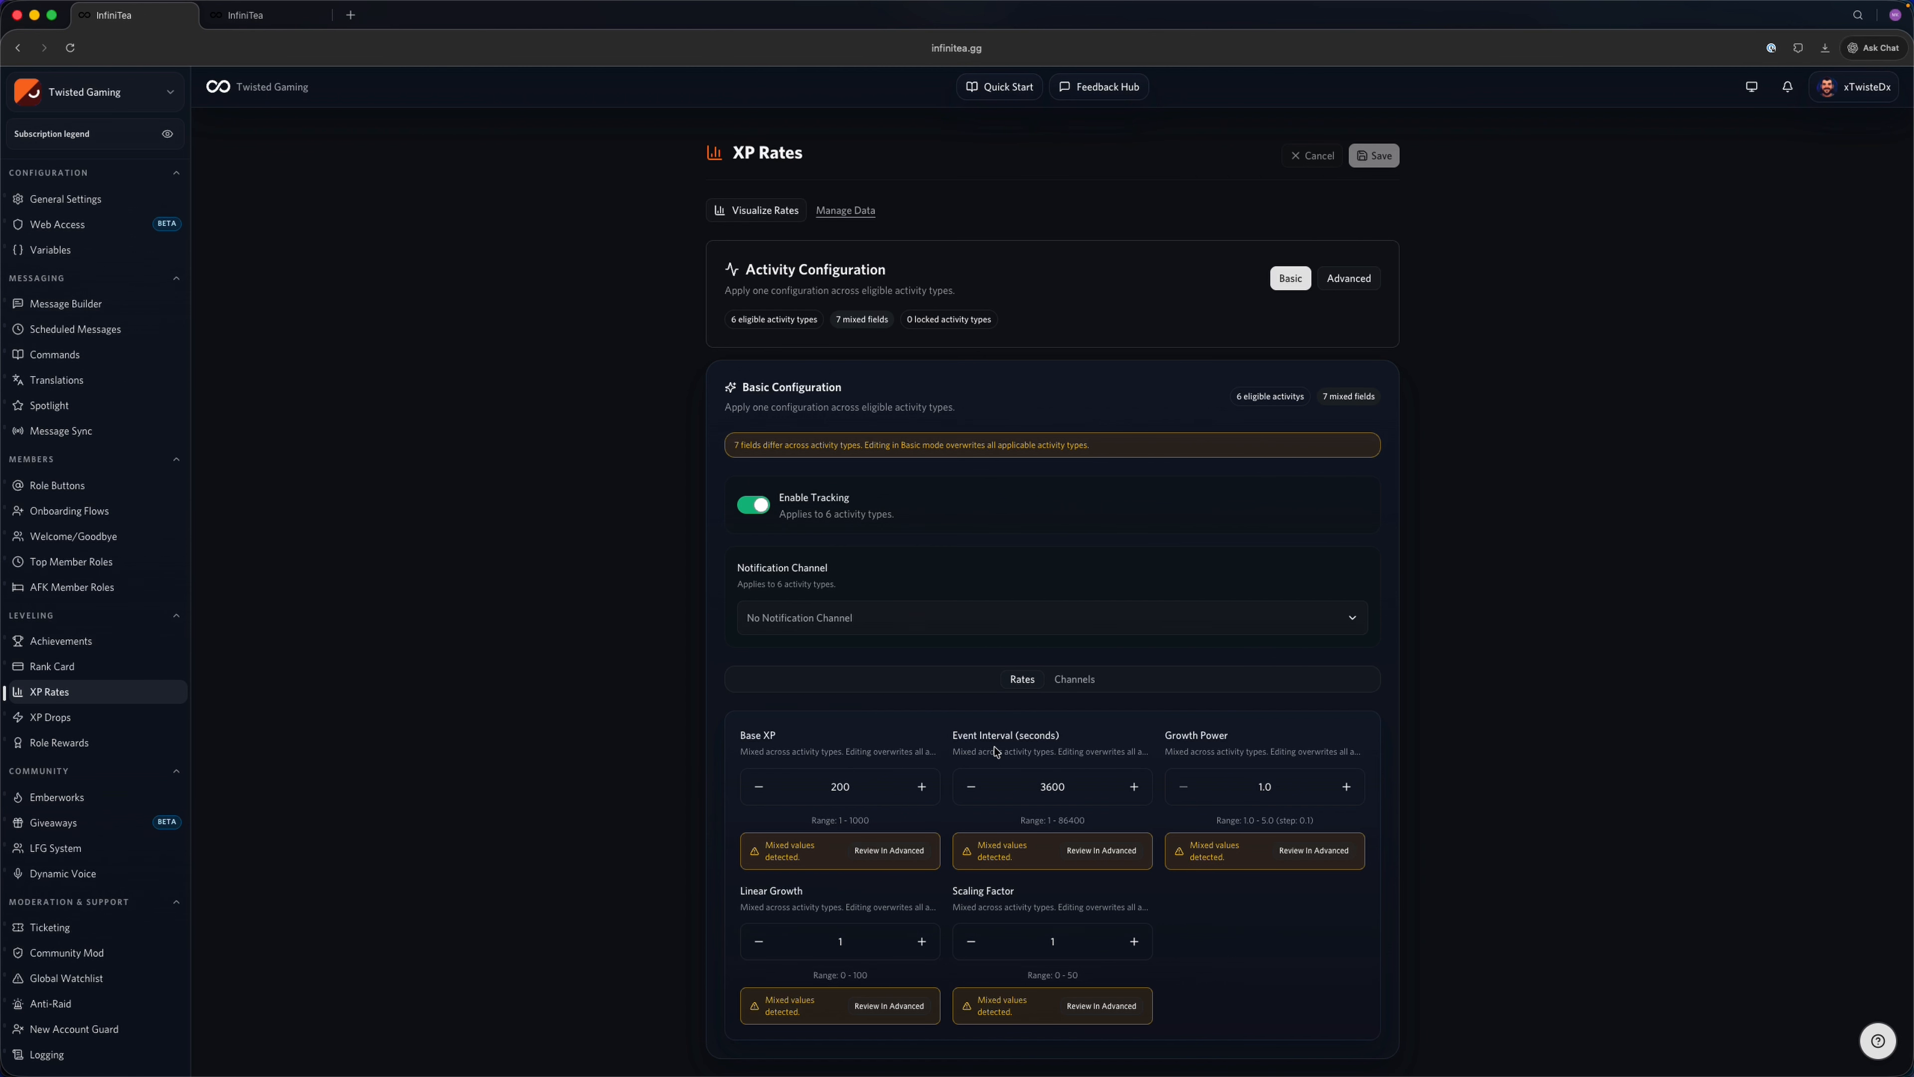
click(1350, 290)
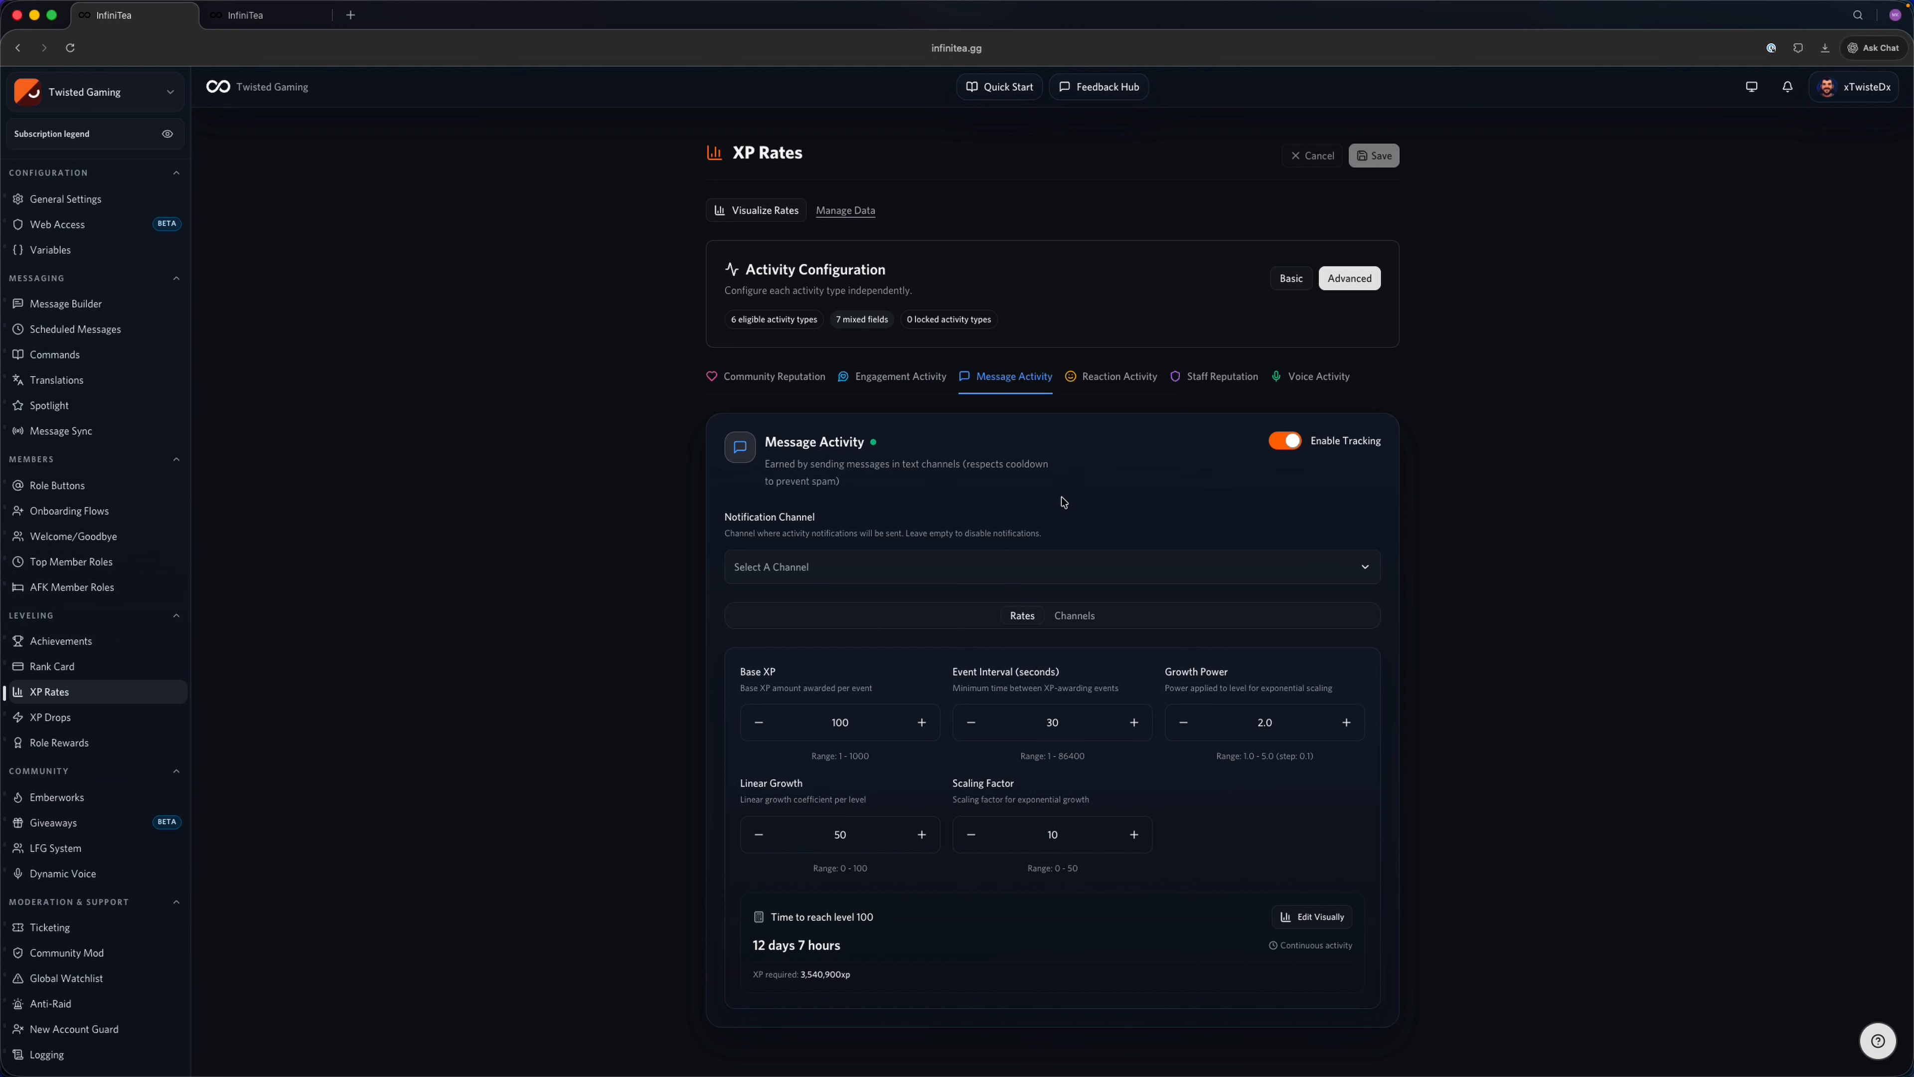
click(1287, 285)
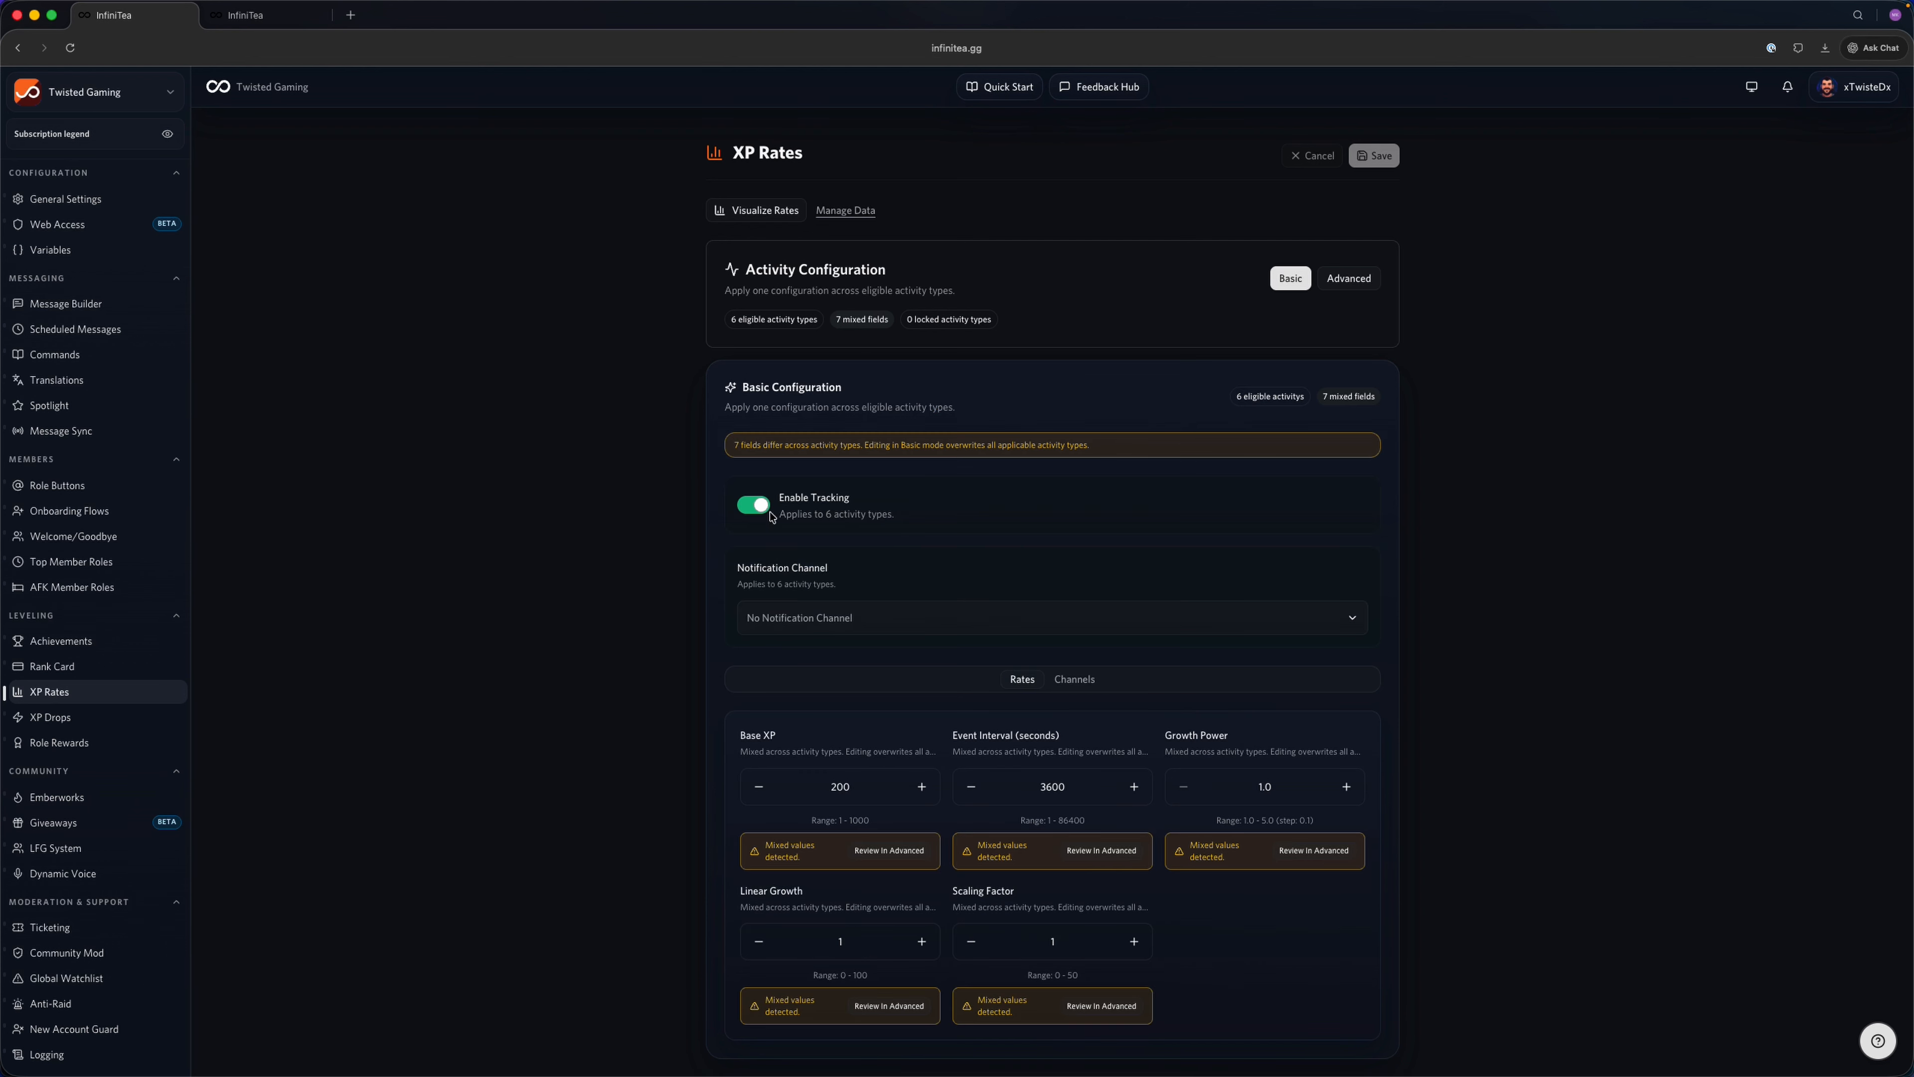
Step: In Twisted Gaming's visual editor for Message Activity, set base XP to 408, growth power to 1.0, and linear growth and scaling factor to 0
click(1349, 276)
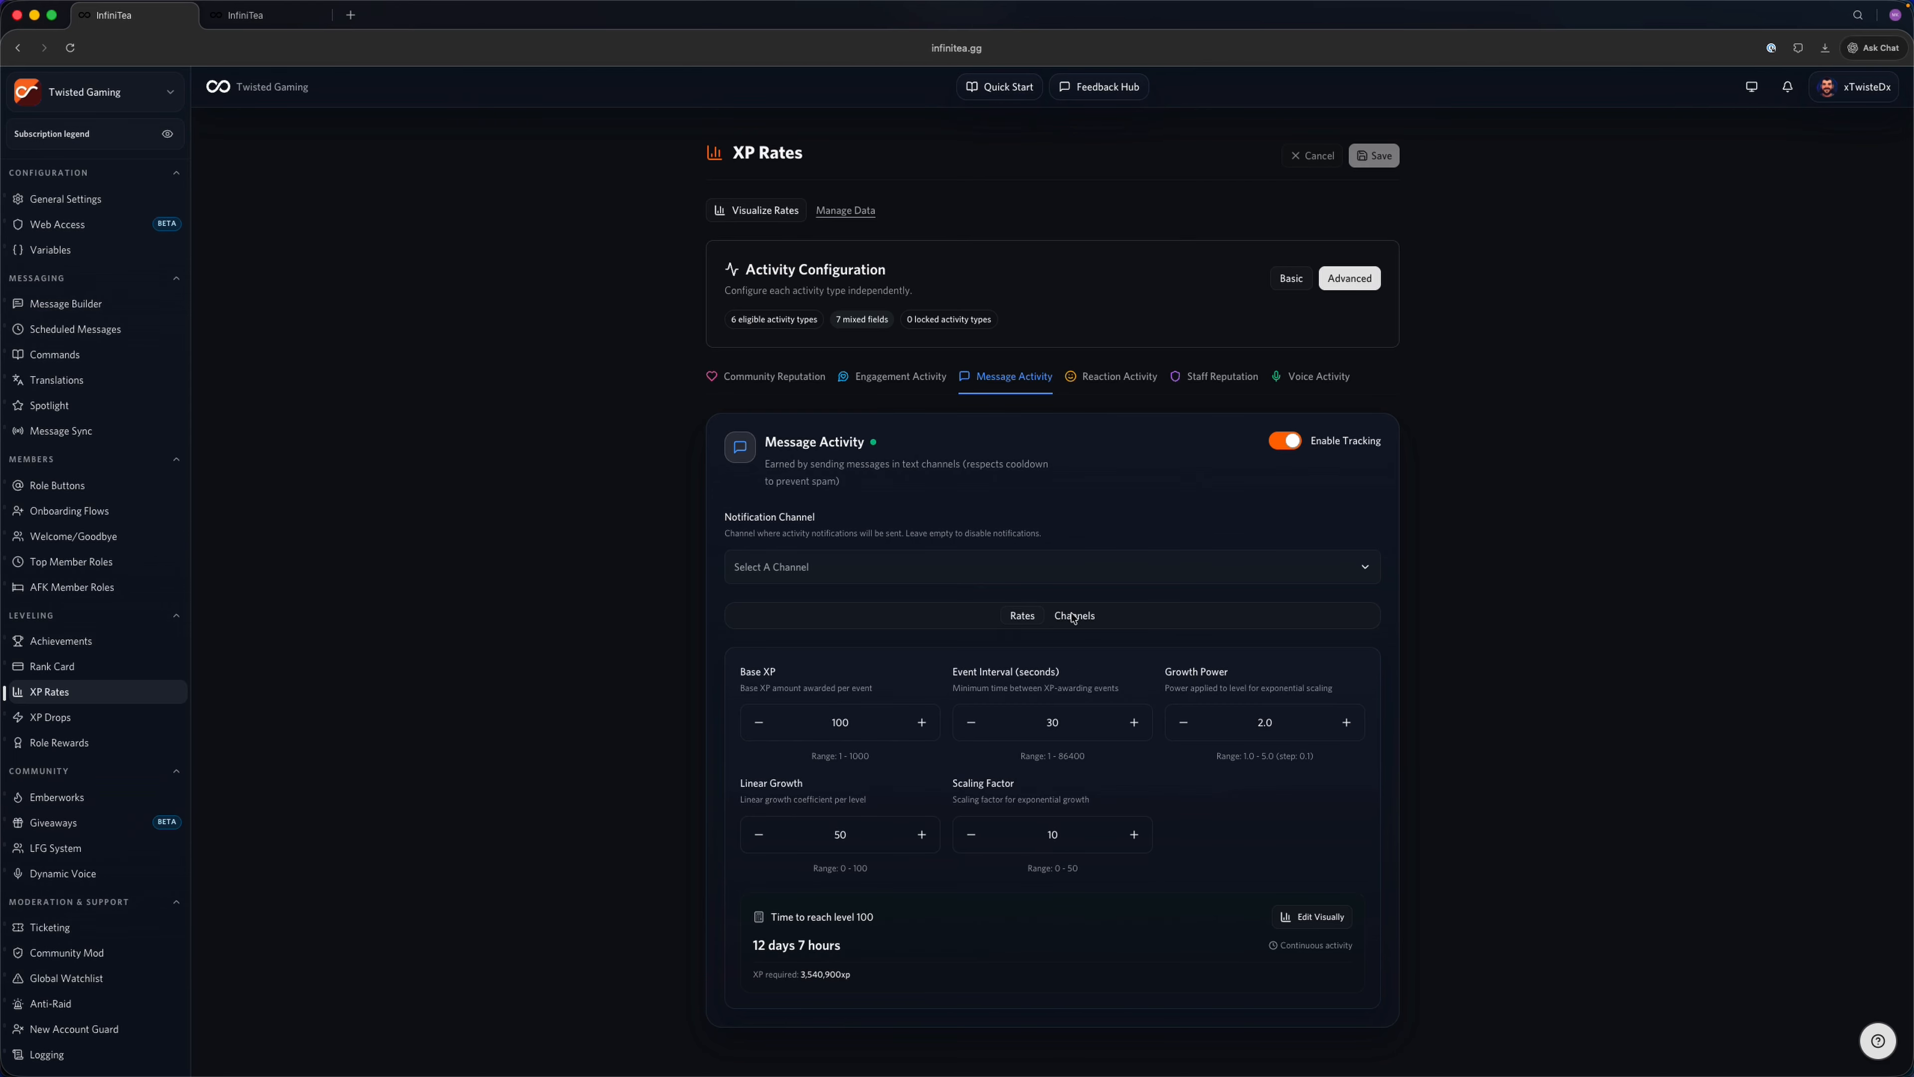
click(1286, 918)
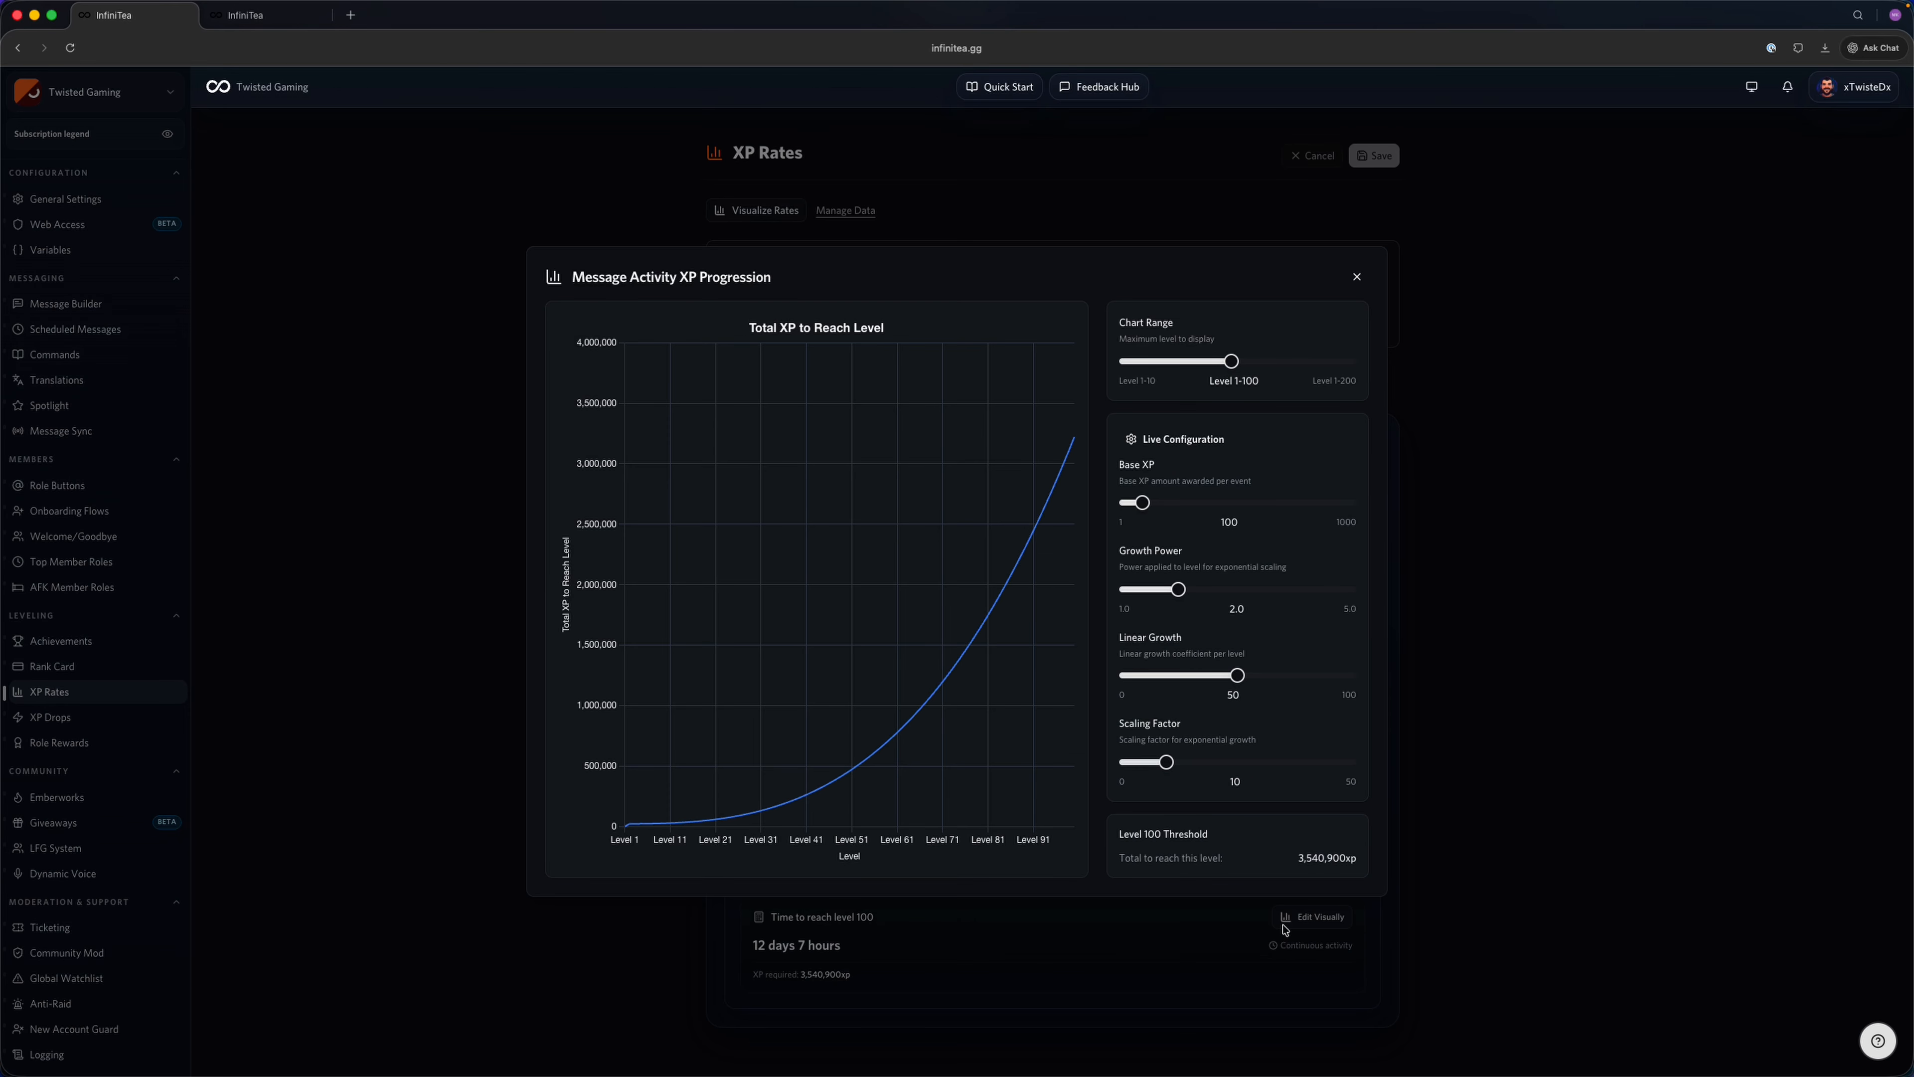
drag(1140, 497, 1217, 490)
drag(1178, 571, 1120, 571)
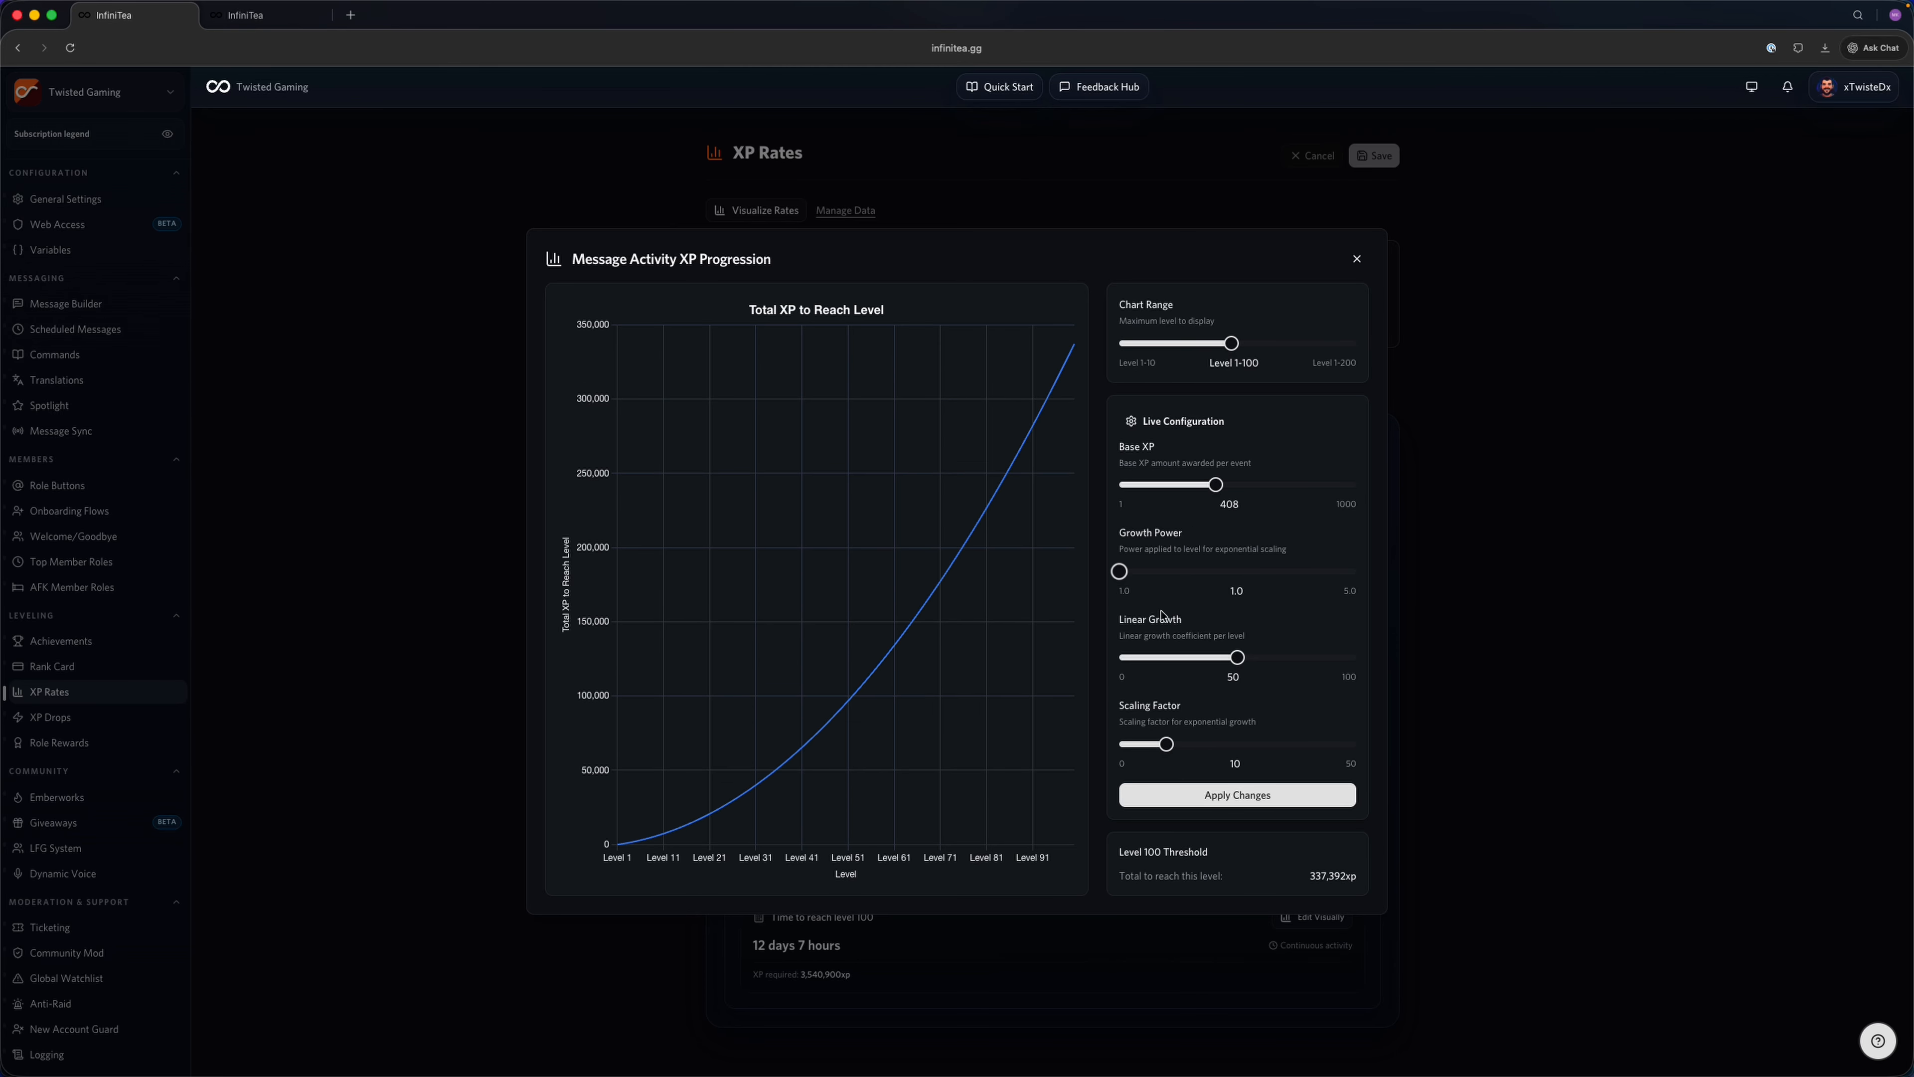
drag(1230, 653, 1121, 651)
drag(1176, 755, 1097, 735)
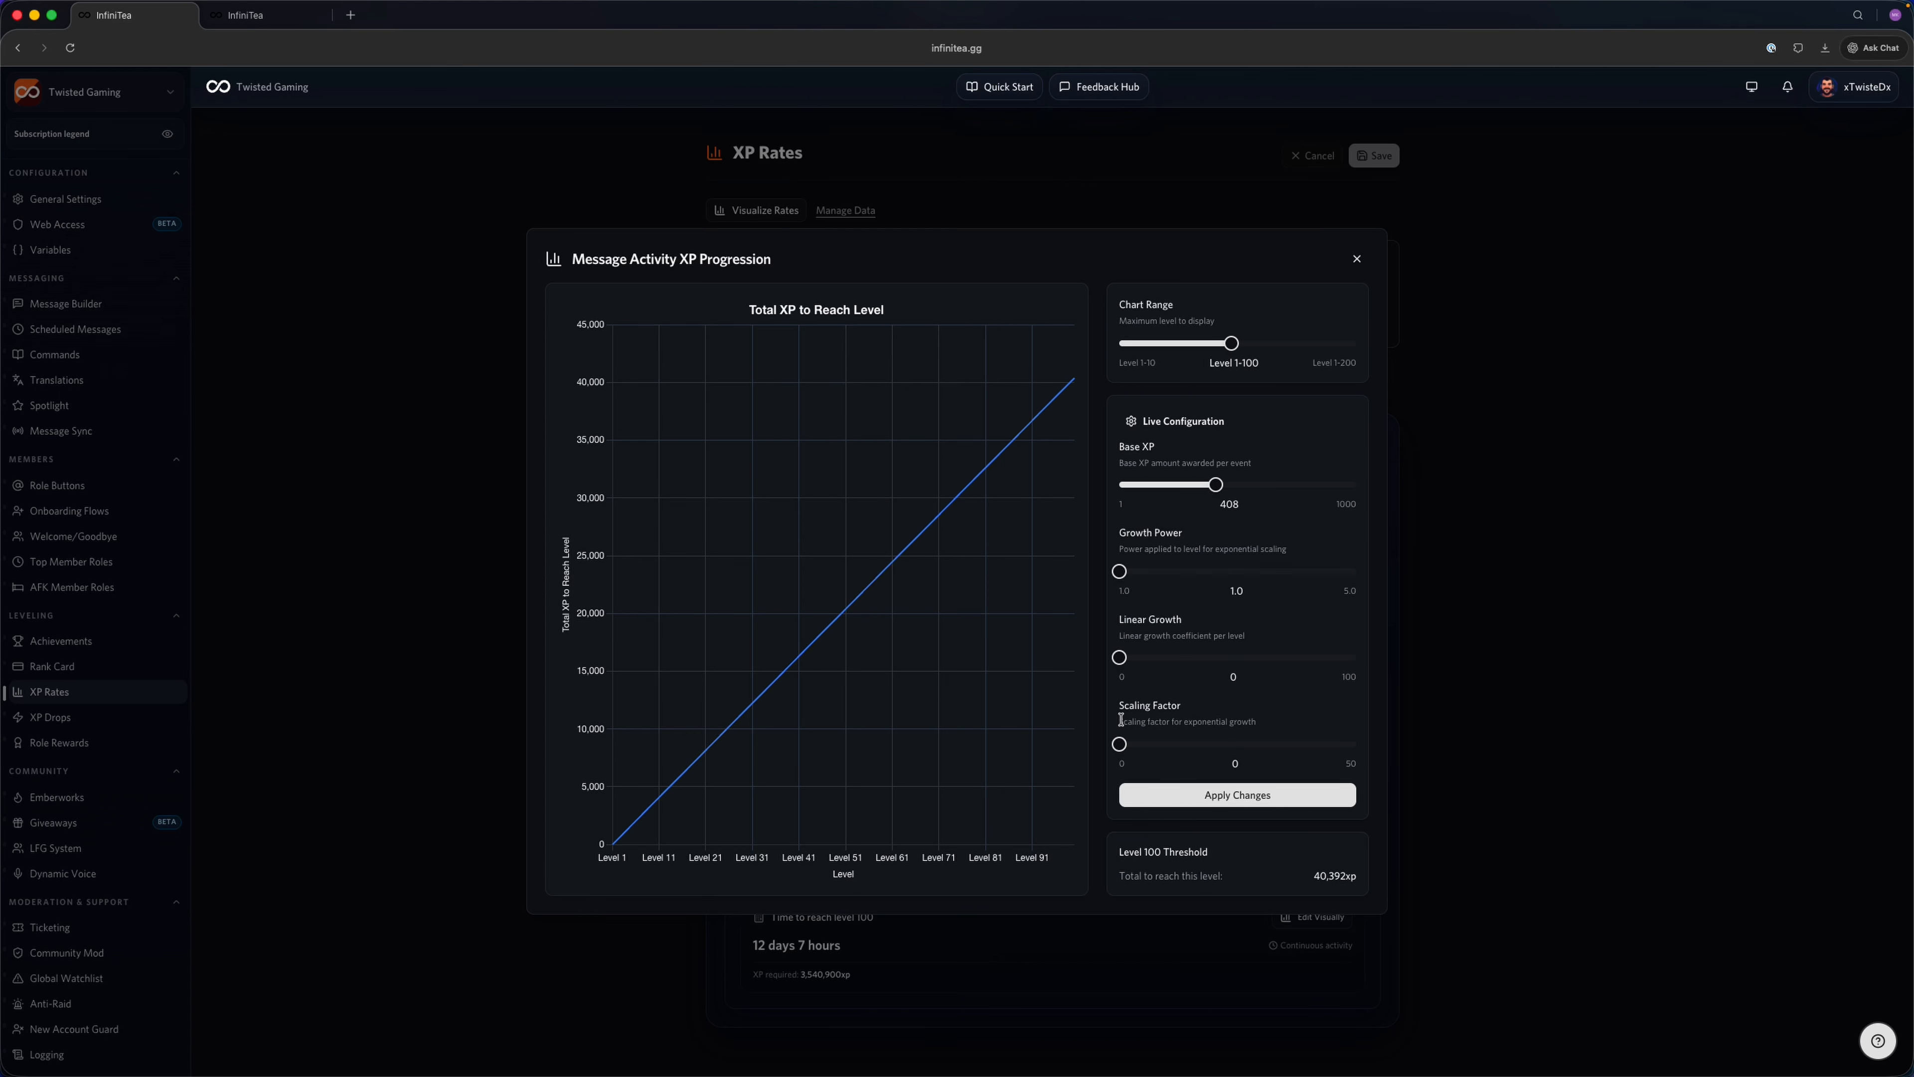
Step: Set Message Activity's base XP to 402, scaling factor to 31 and growth power to 1.3 in the visual editor
mouse_move(1216, 484)
mouse_down()
mouse_move(1082, 480)
mouse_move(1278, 484)
mouse_move(1150, 483)
mouse_move(1215, 485)
mouse_up()
drag(1119, 744, 1266, 749)
mouse_move(1119, 570)
mouse_down()
mouse_move(1236, 577)
mouse_move(1136, 574)
mouse_up()
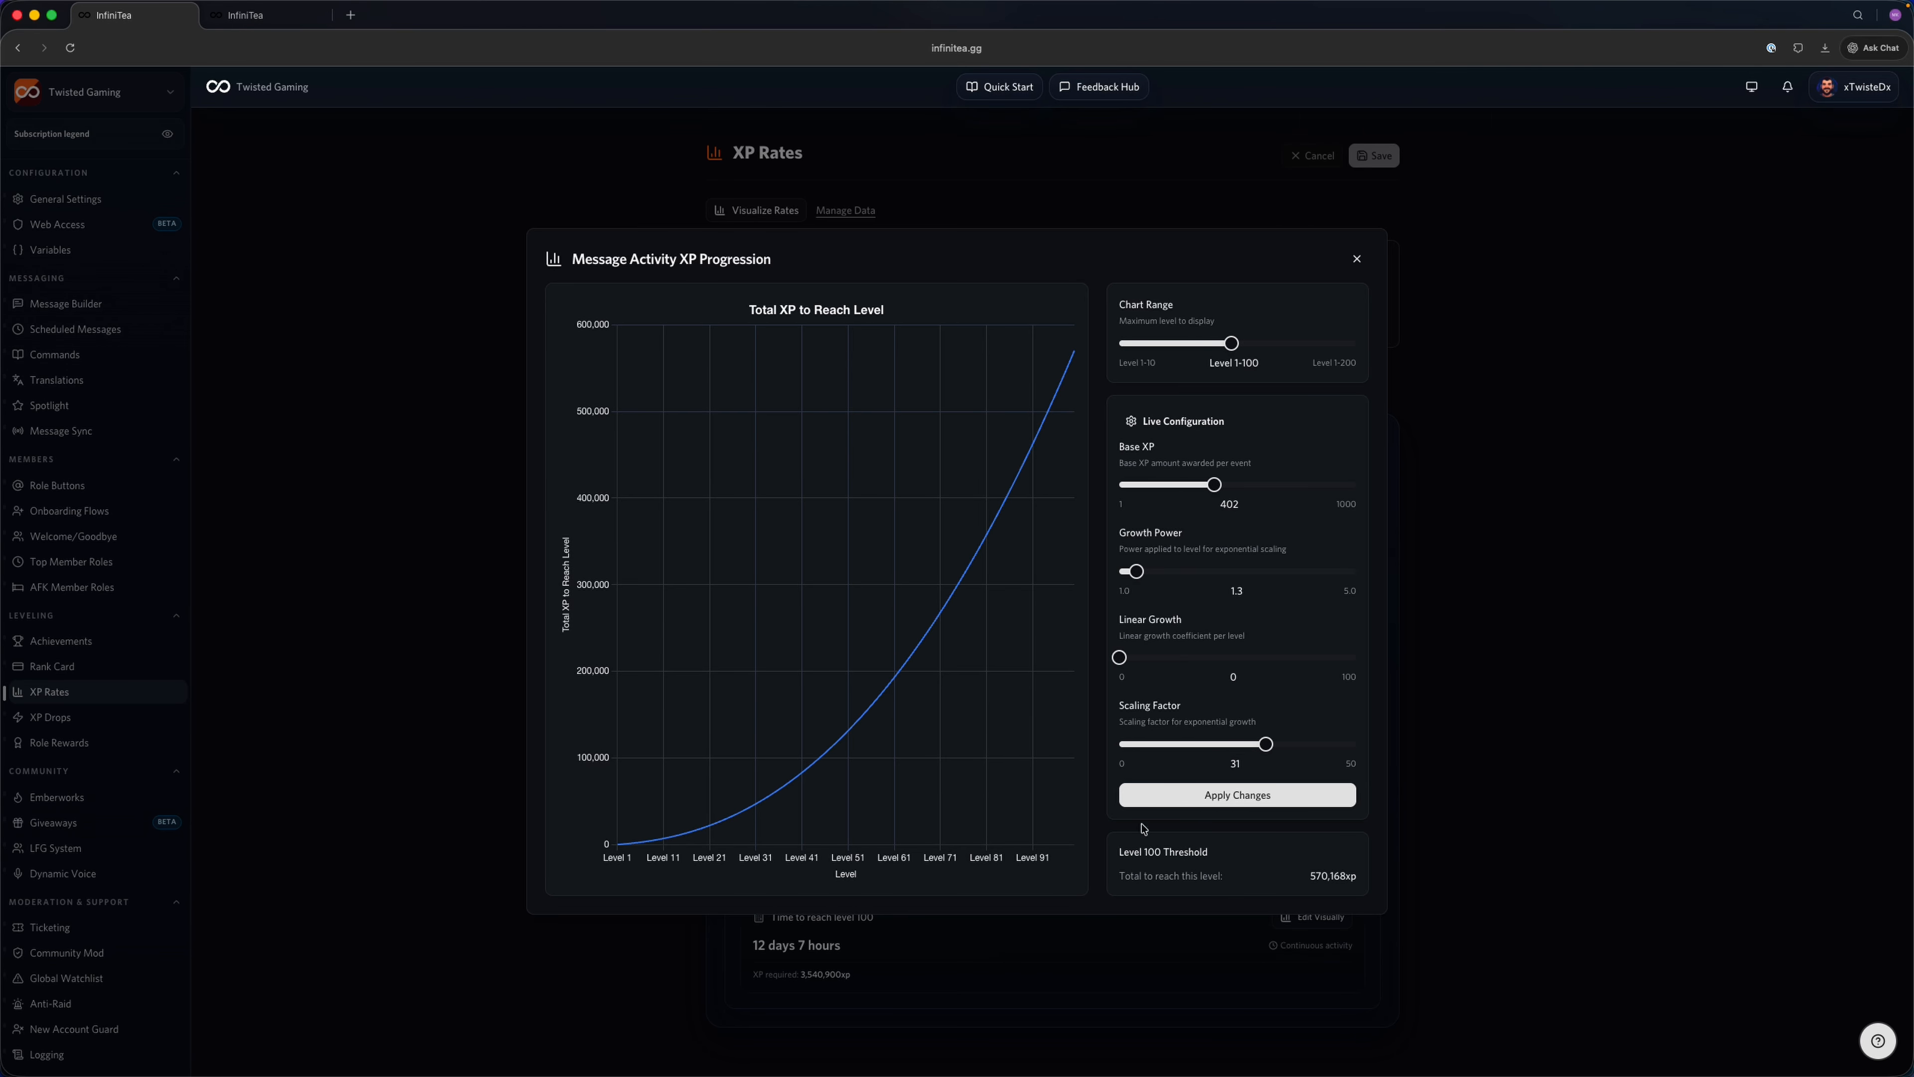
Step: Close the Message Activity XP progression editor without applying changes, switch to Discord and open Twisted Gaming's infinitea-logging channel
click(1358, 260)
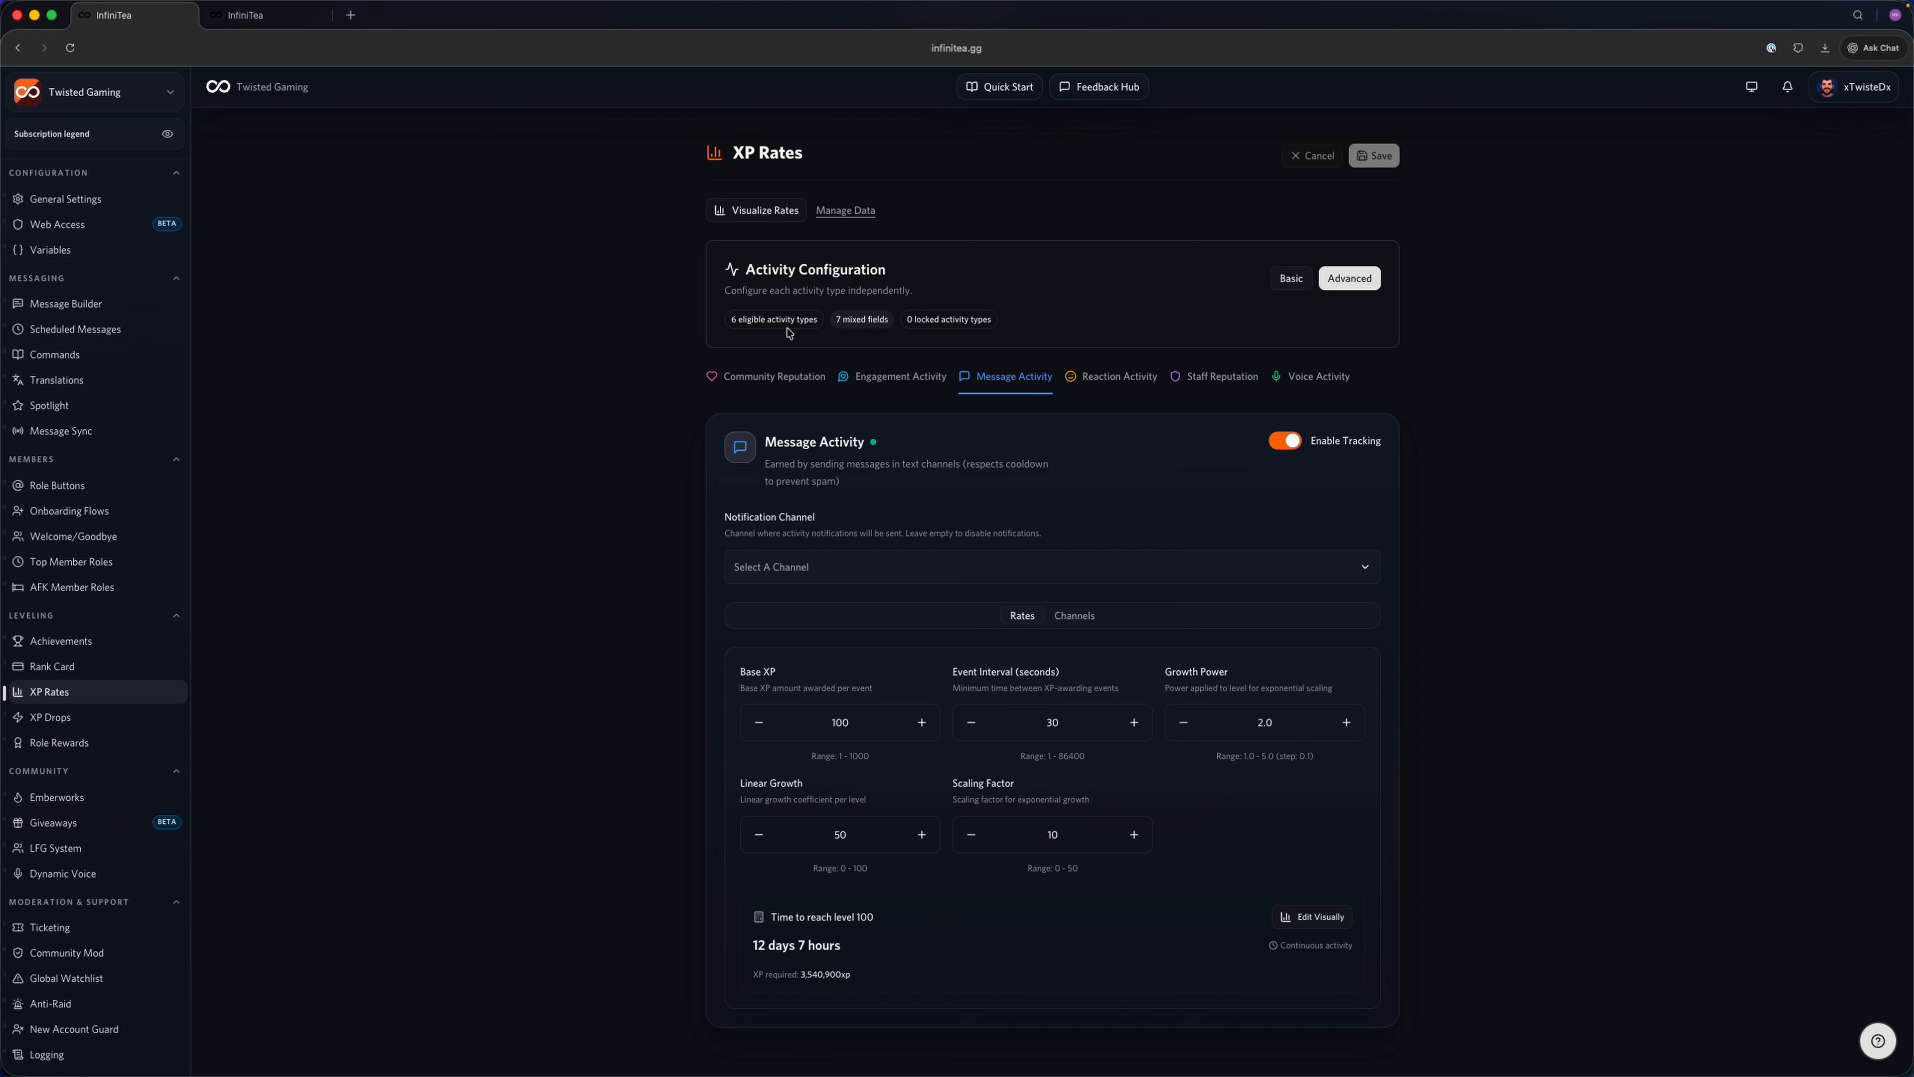
mouse_move(416, 1074)
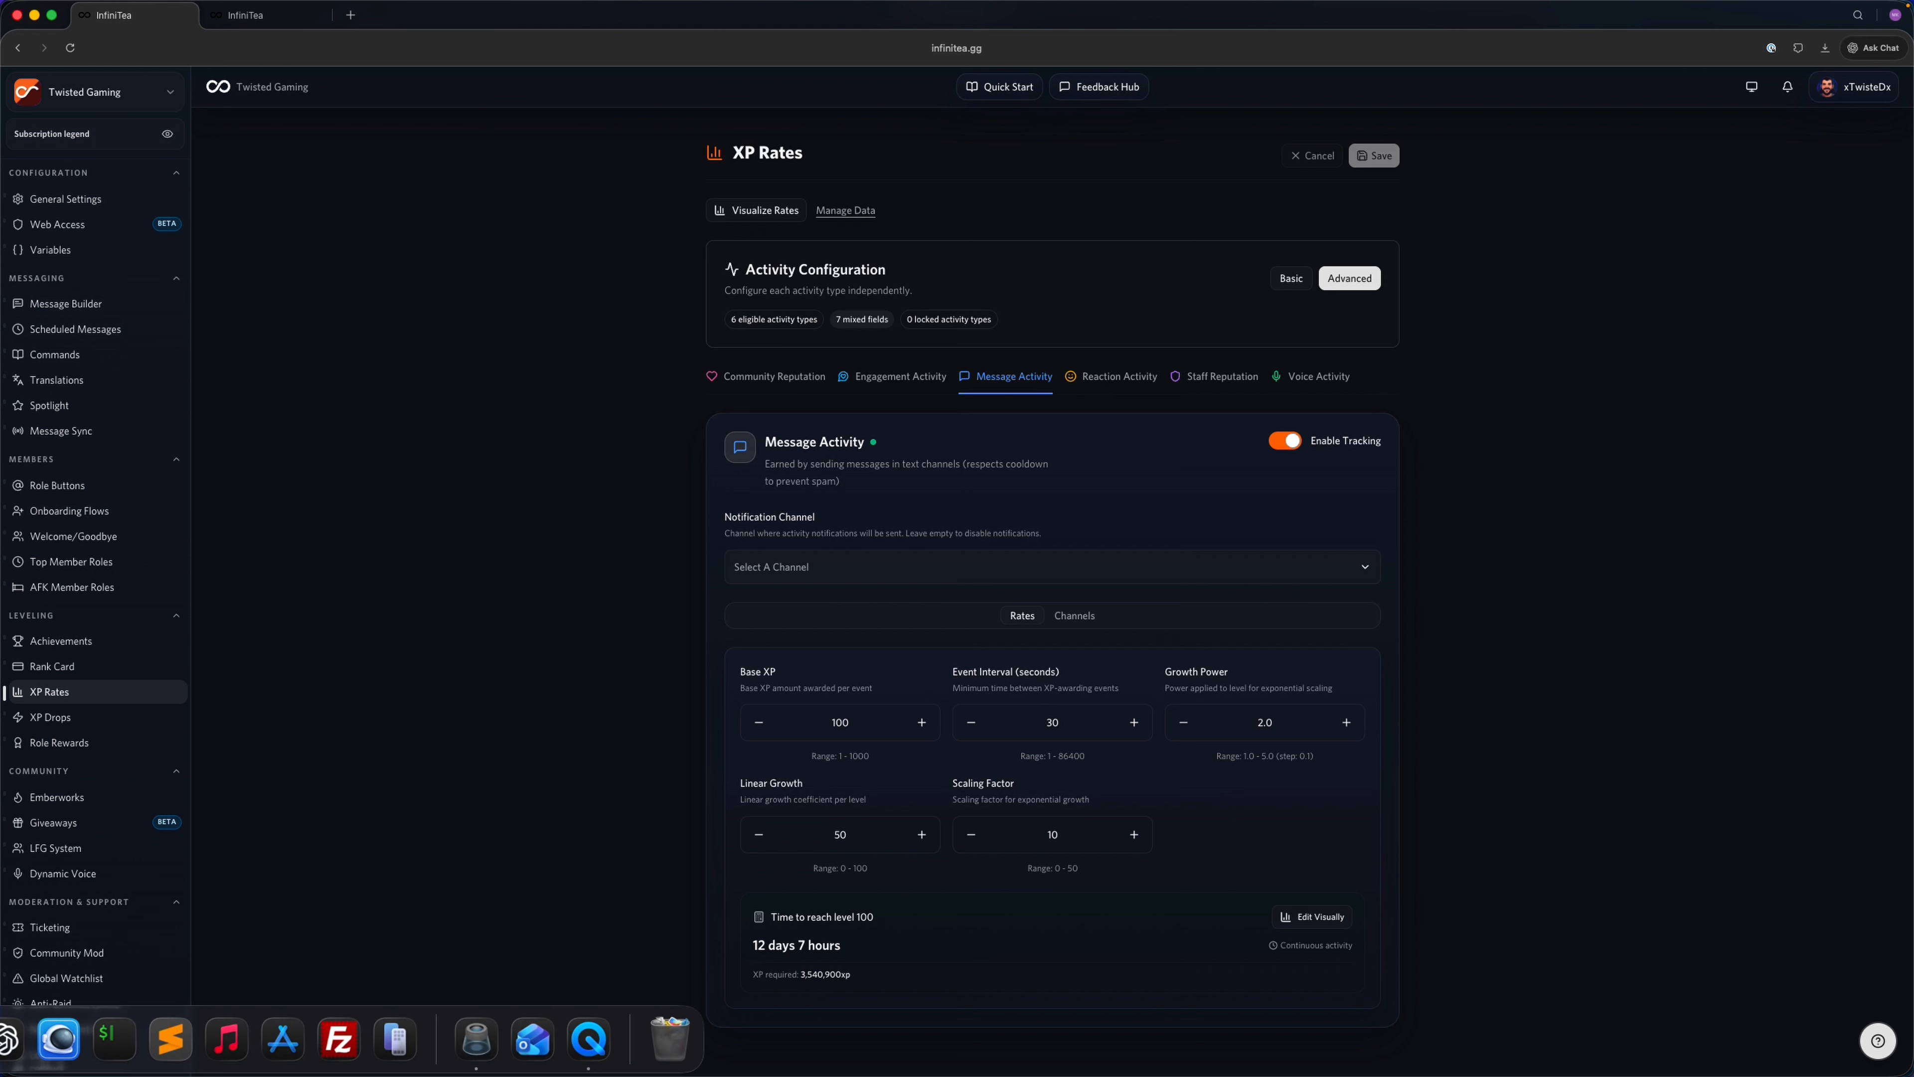
click(3, 1039)
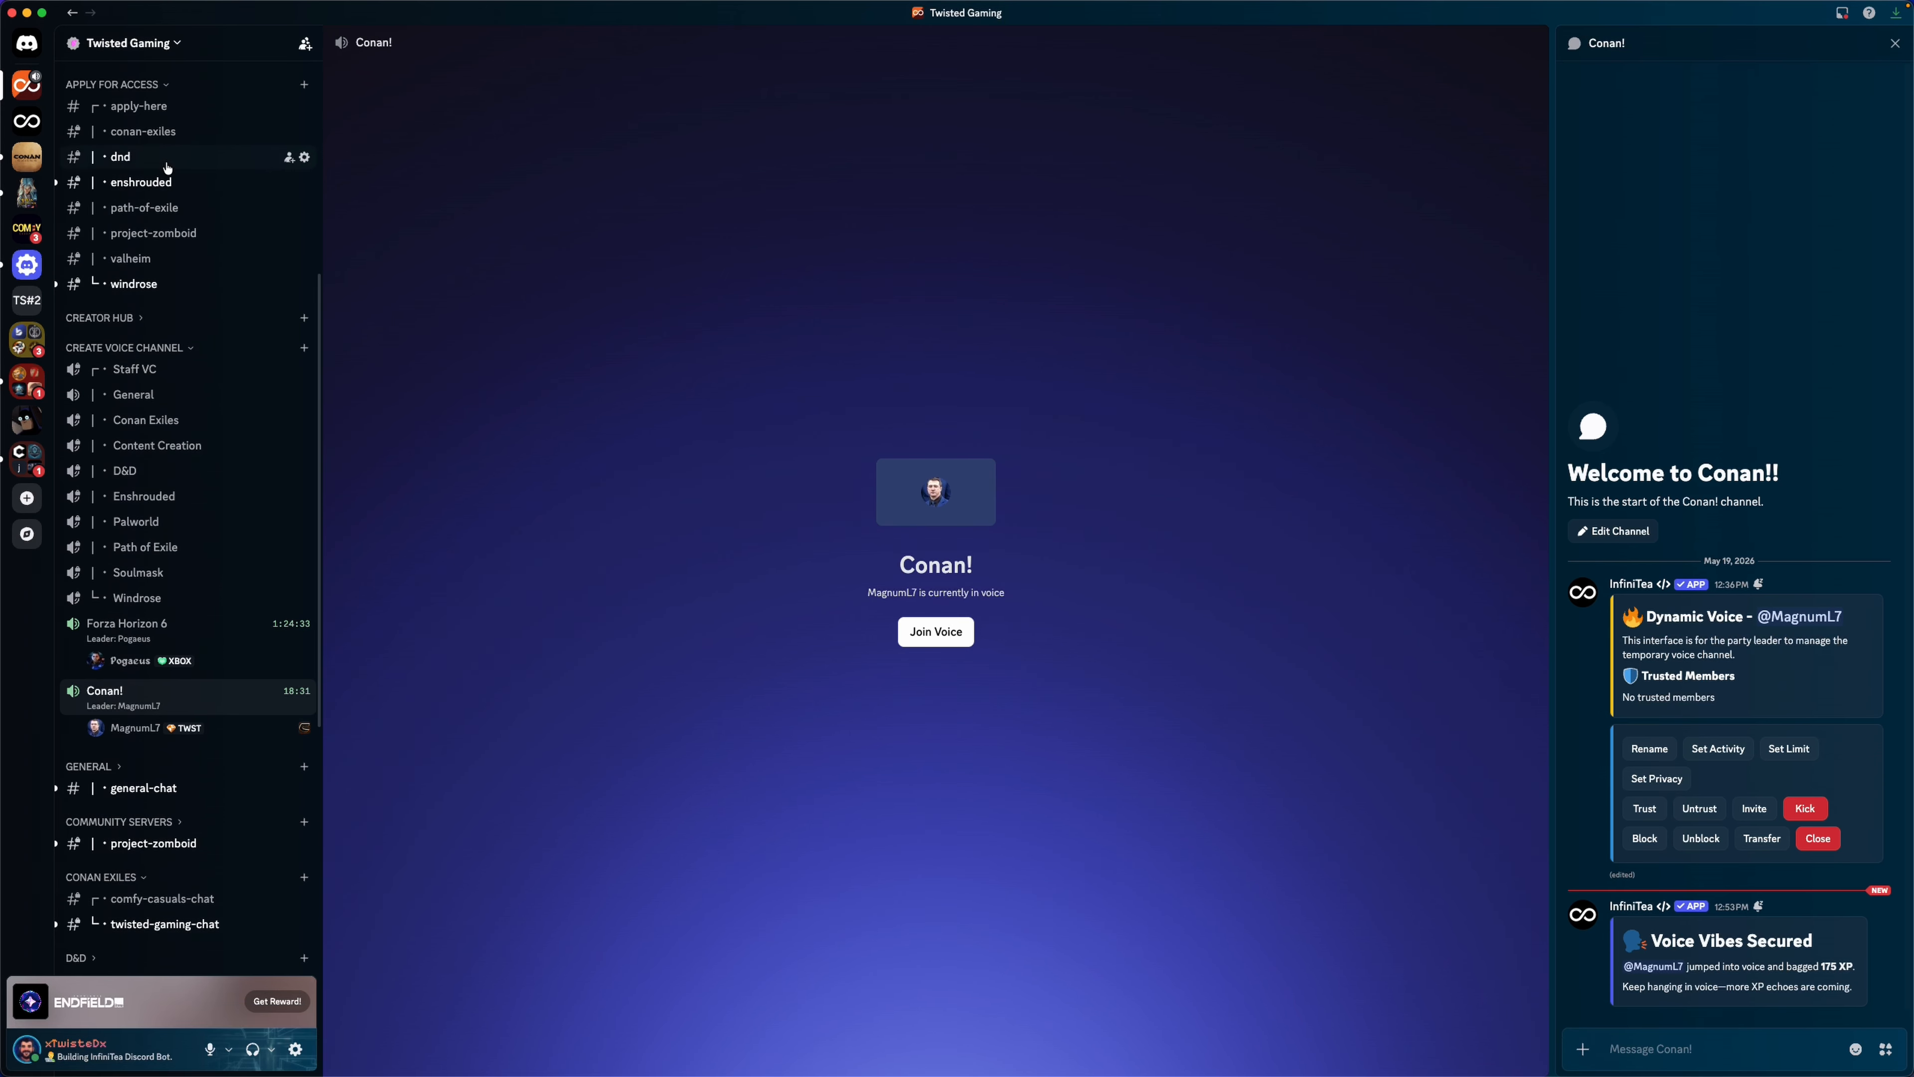
scroll(147, 768, down, 6)
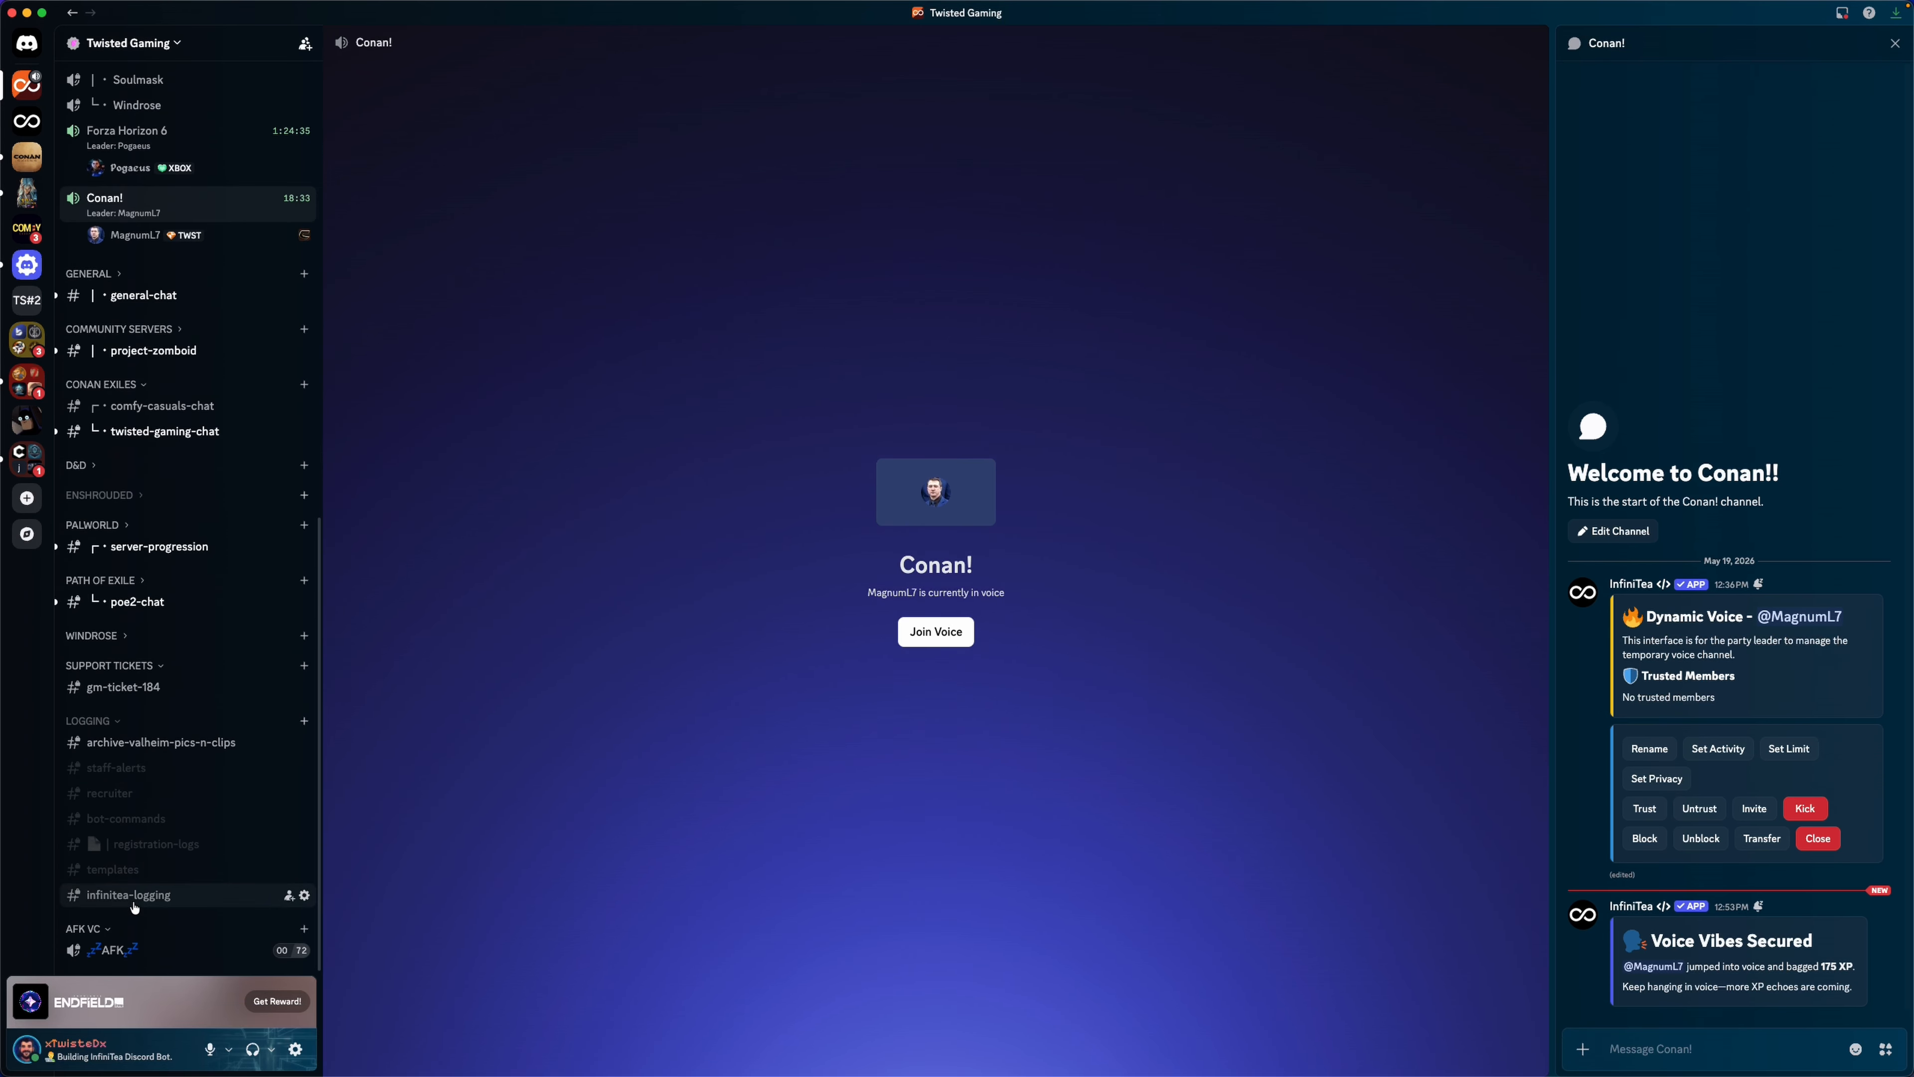
click(134, 897)
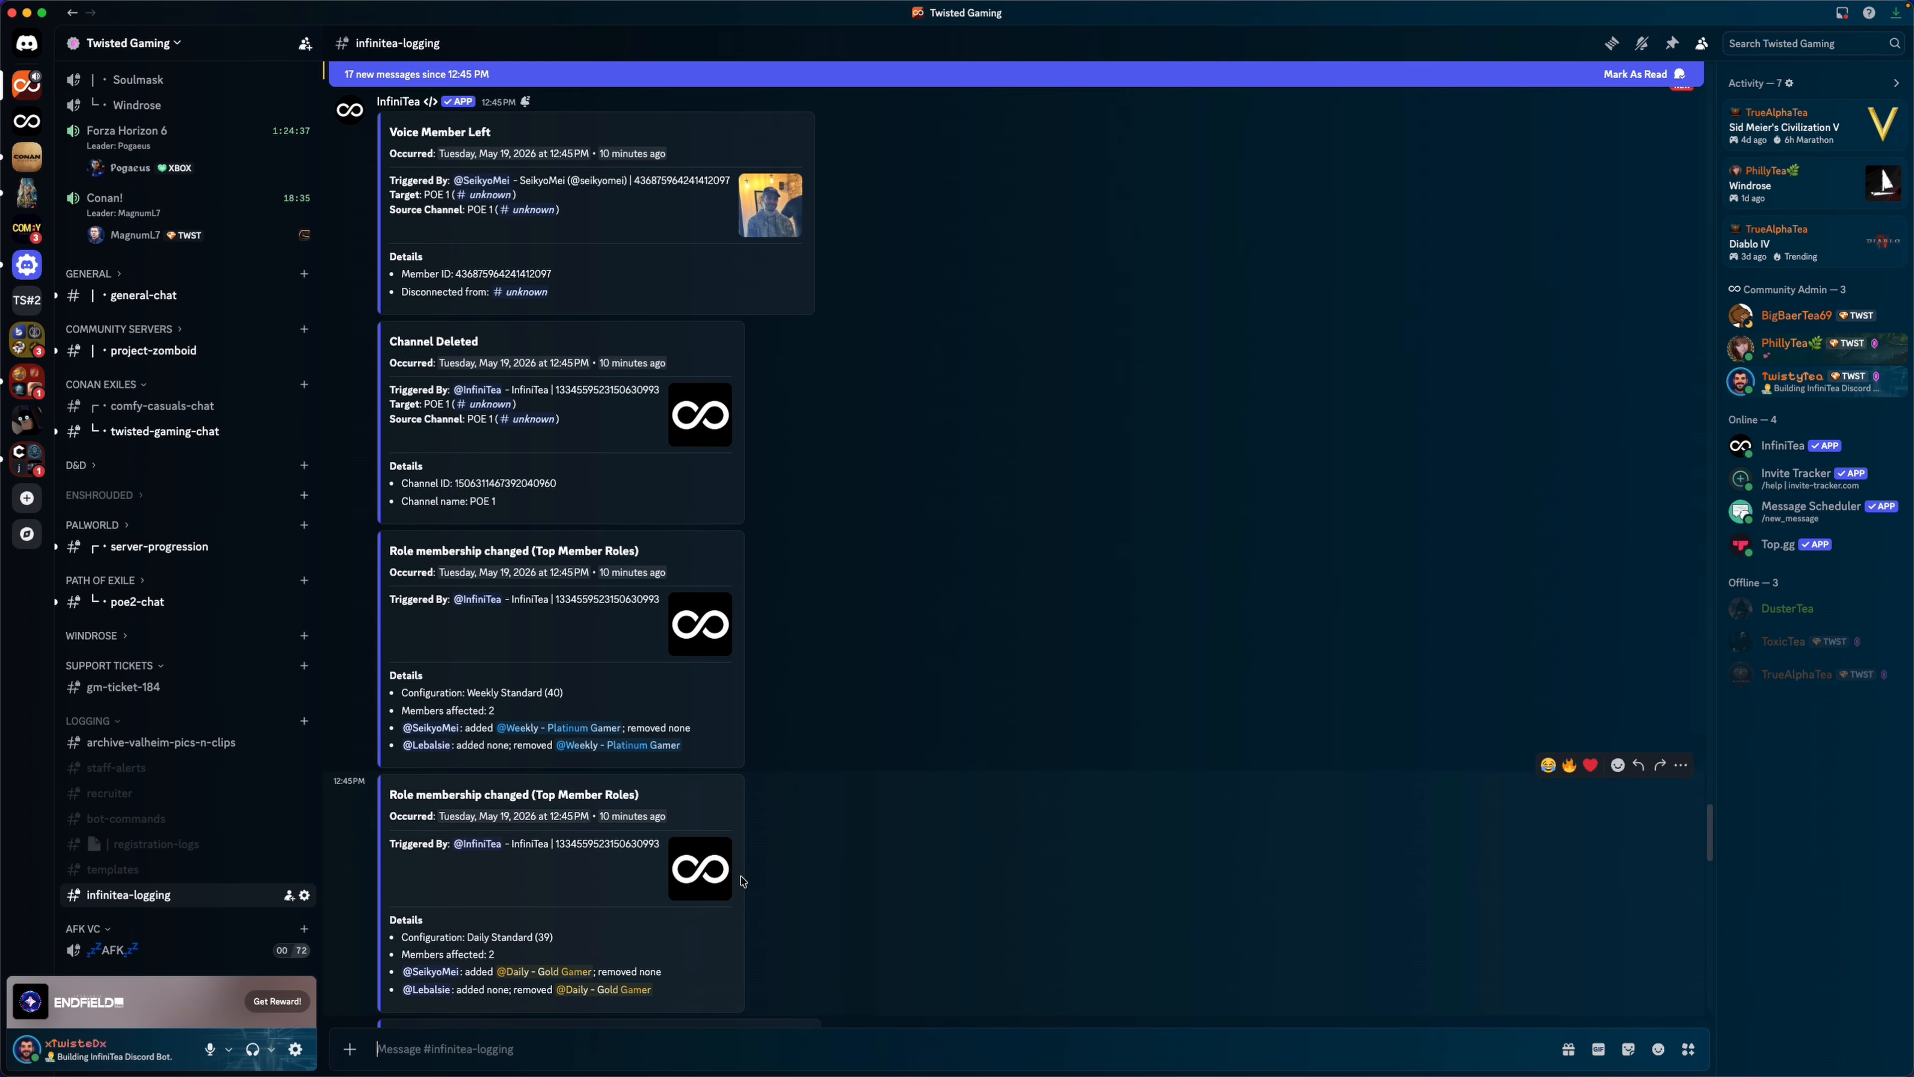
Step: Enter /xp as a message draft and look through the suggested commands for adding, removing and resetting XP
text(/xp)
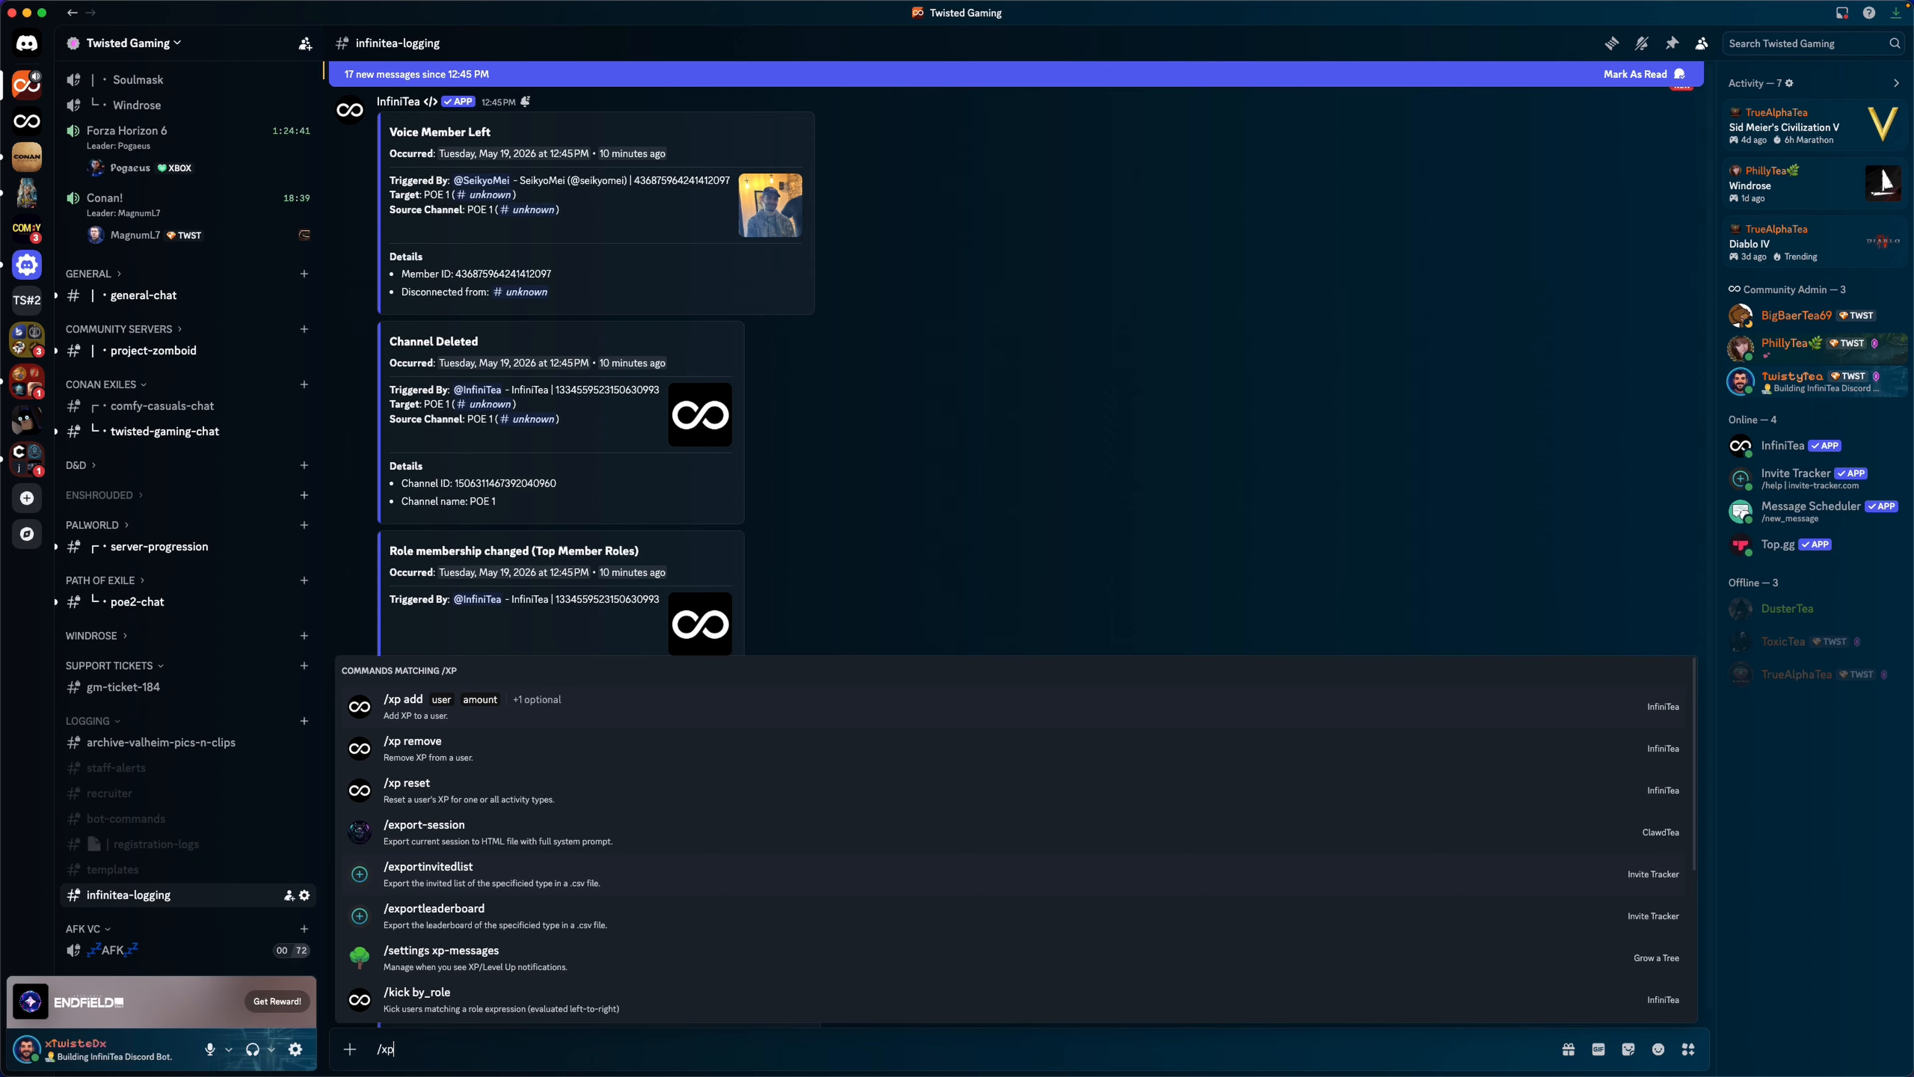
key(Down)
key(Down)
key(Up)
key(Up)
key(Down)
key(Down)
Step: Return to InfiniTea in the browser and open Member XP & Leveling in Twisted Gaming's Data & Reporting from the dashboard
mouse_move(452, 1074)
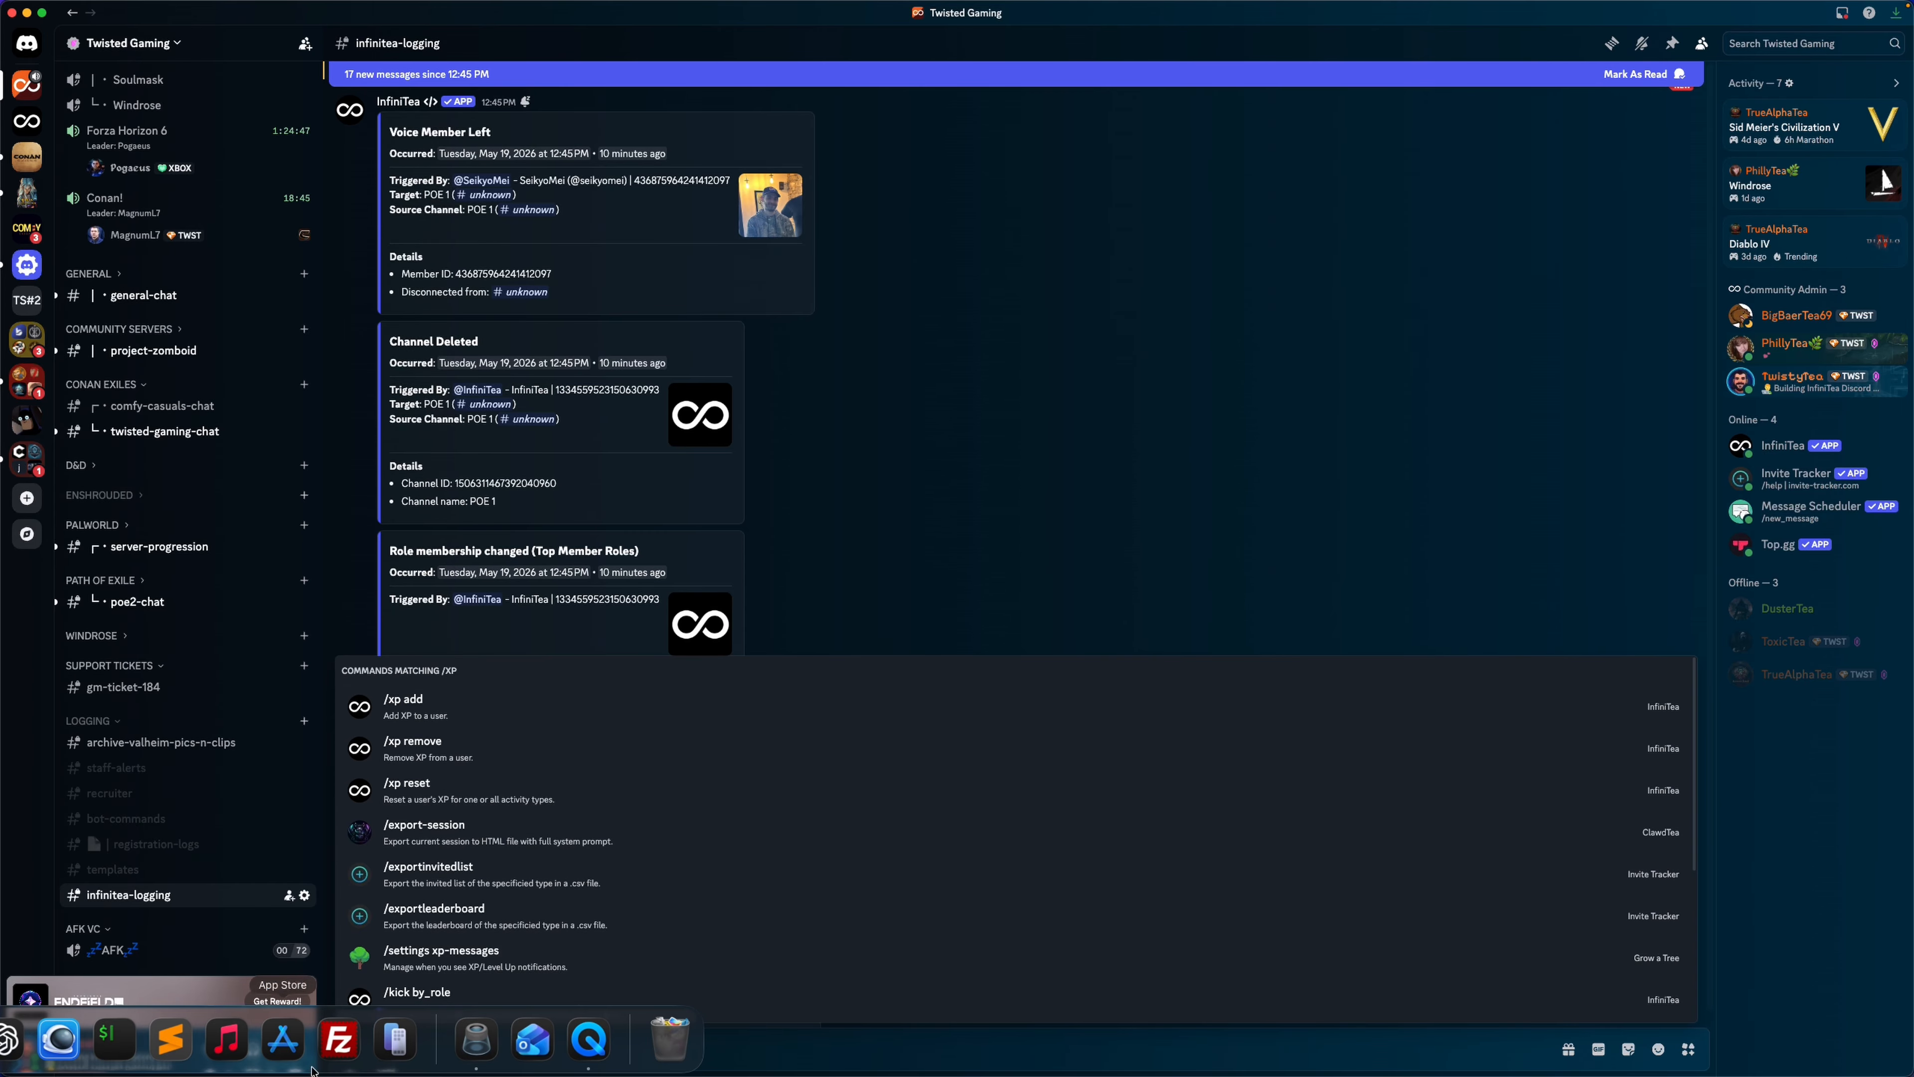
click(59, 1039)
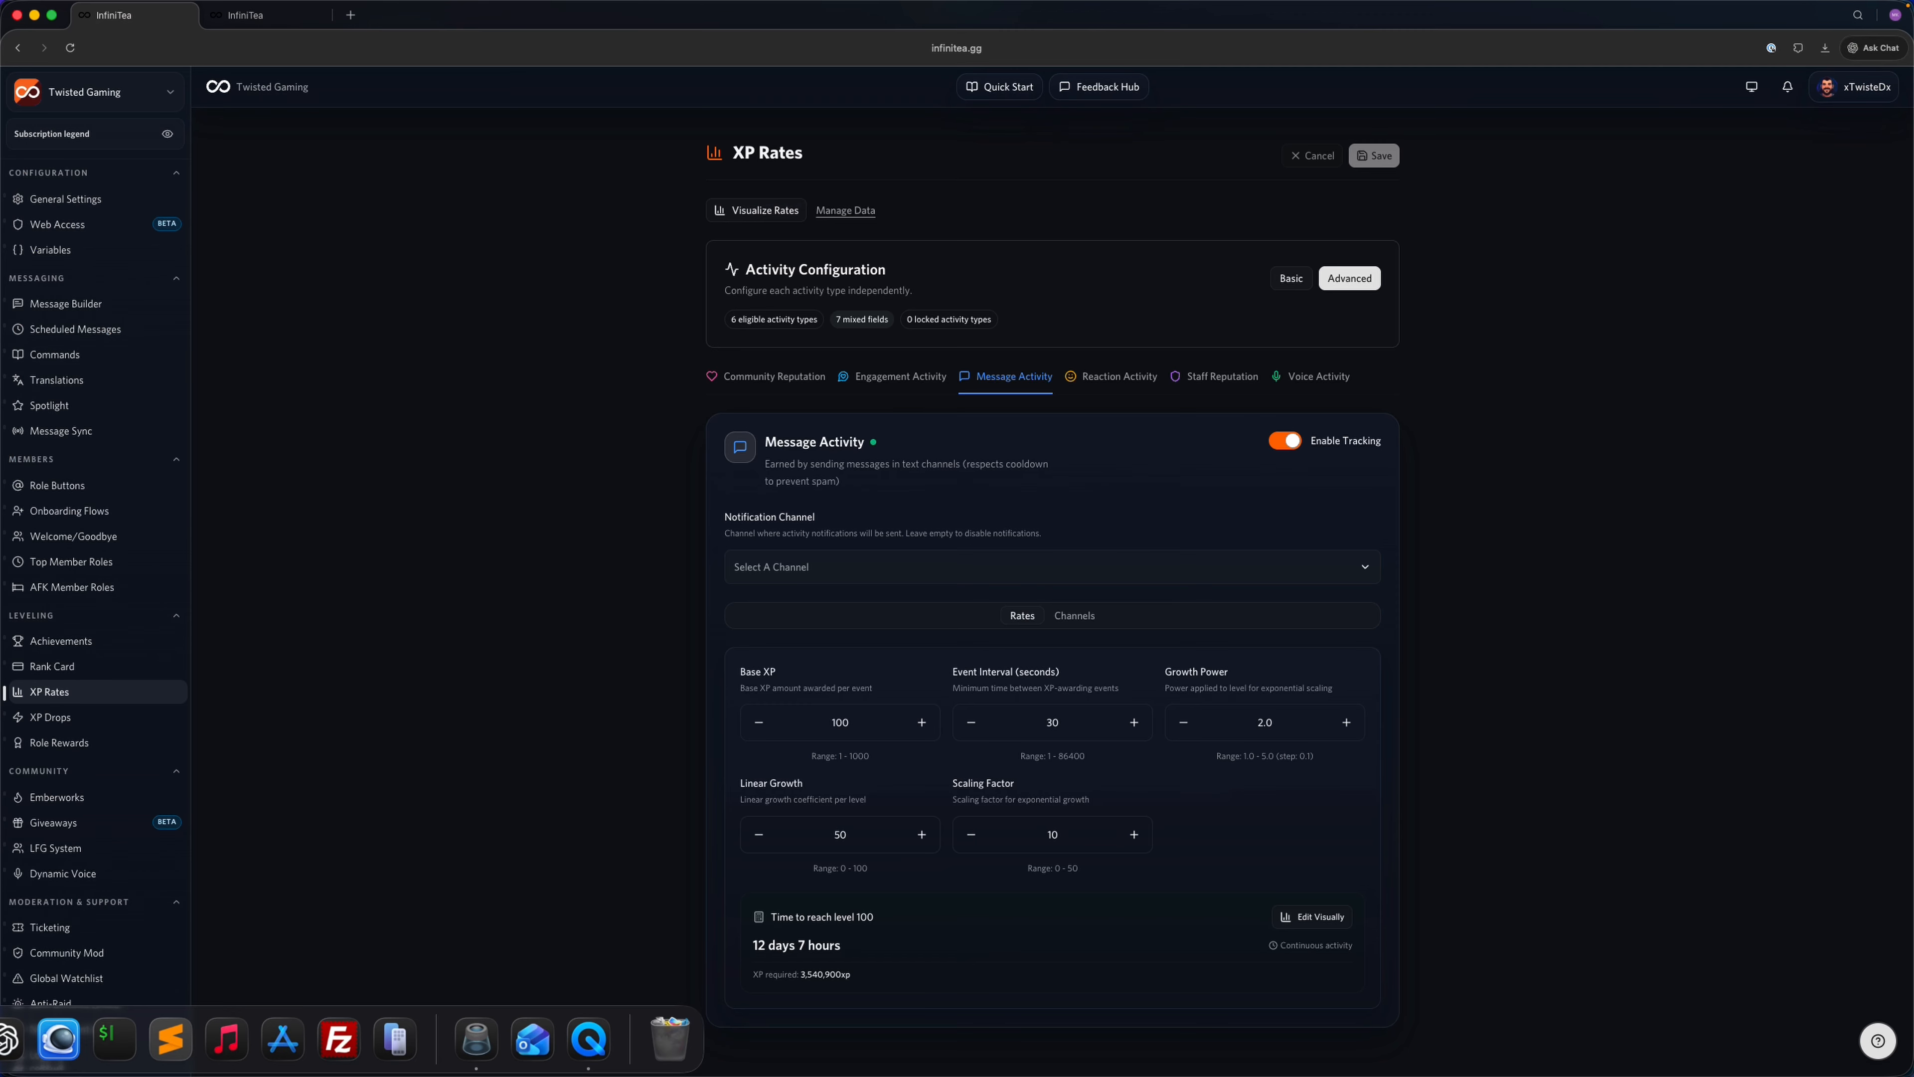
click(1846, 85)
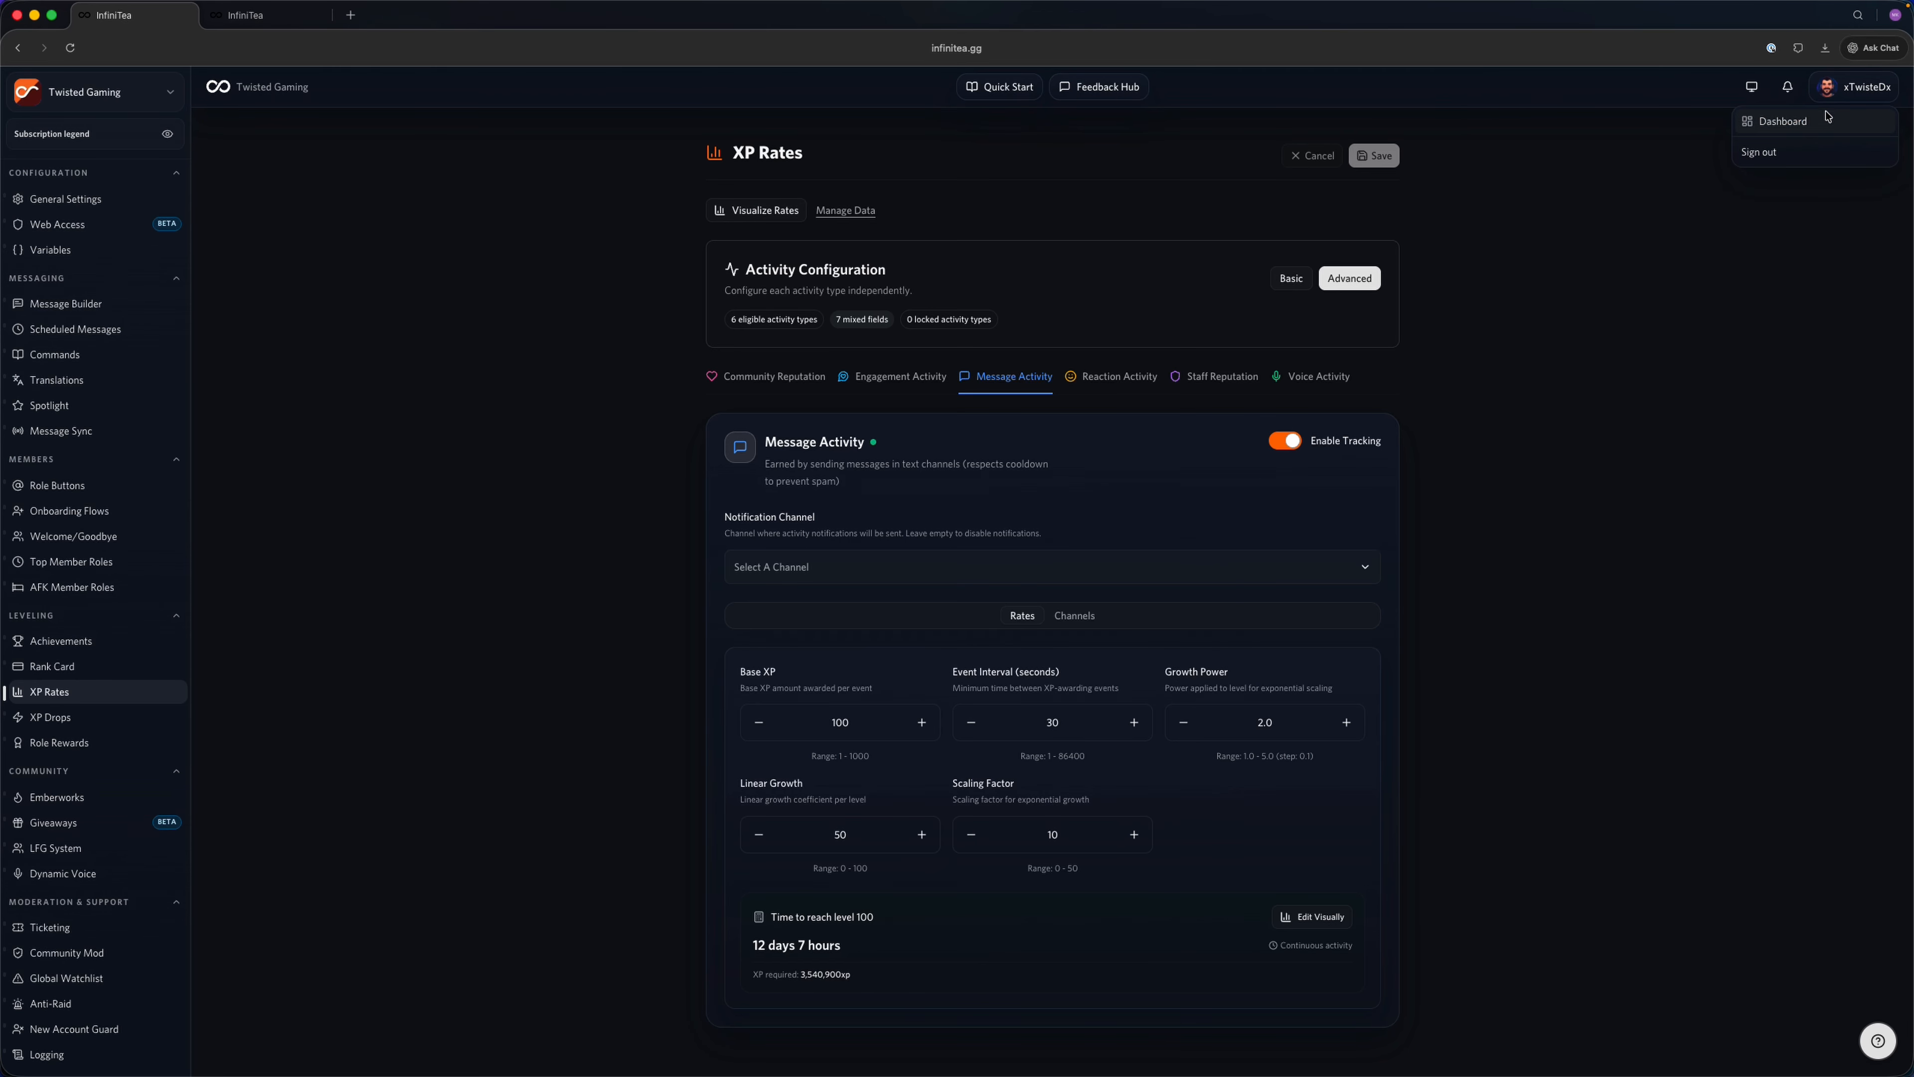
click(1782, 122)
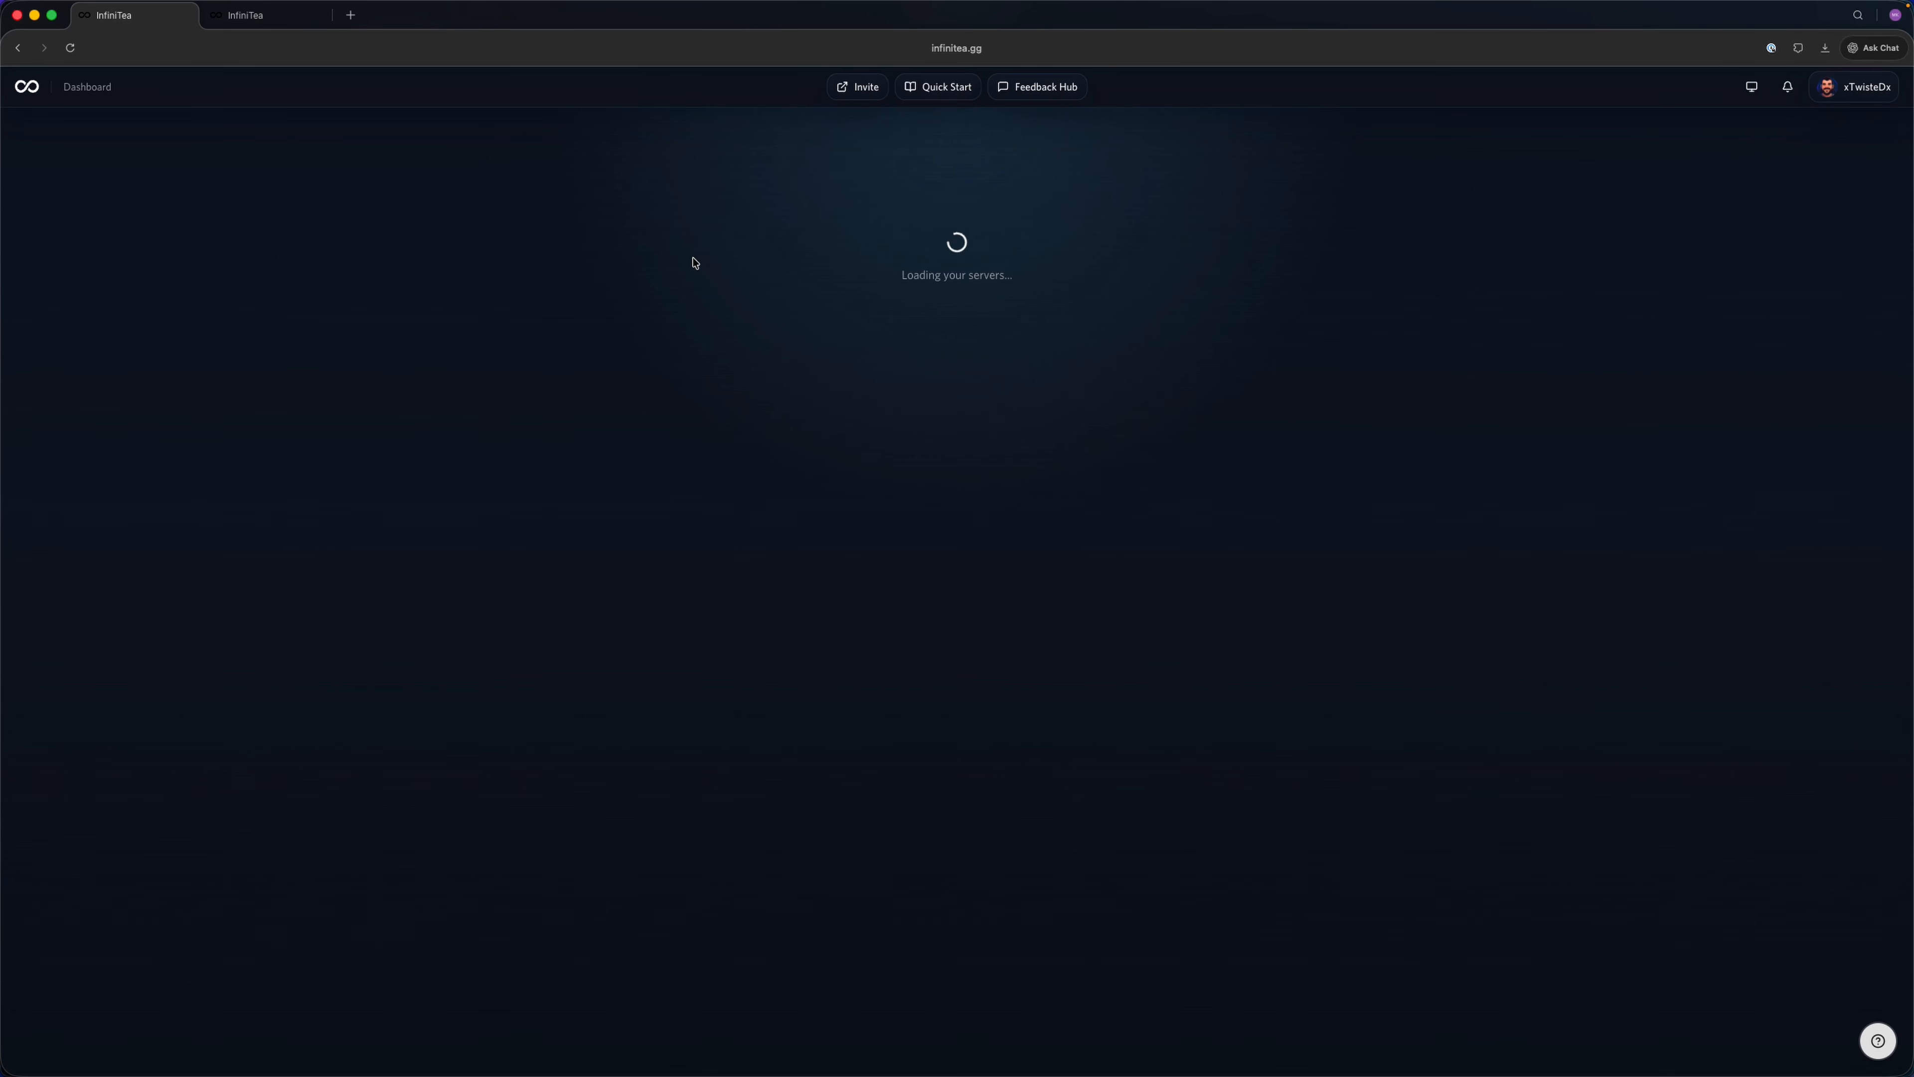
click(566, 358)
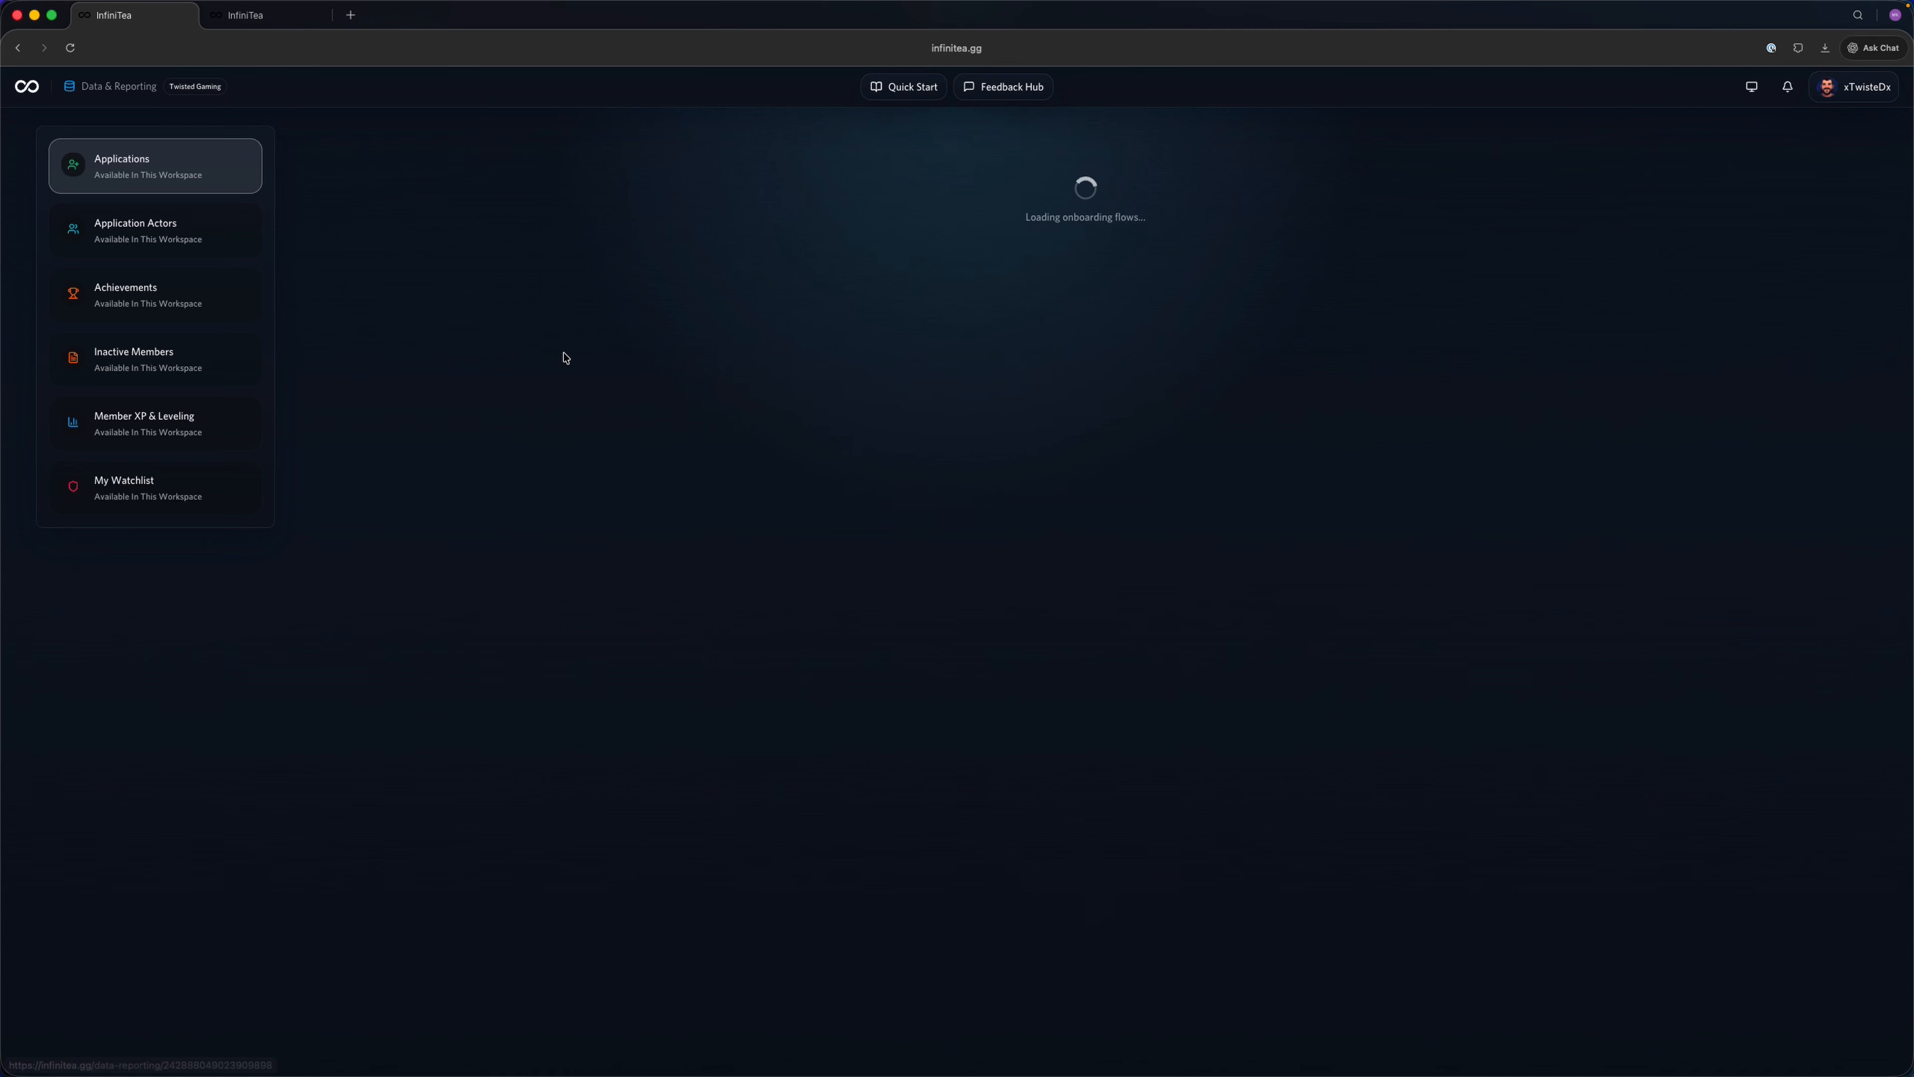
click(96, 413)
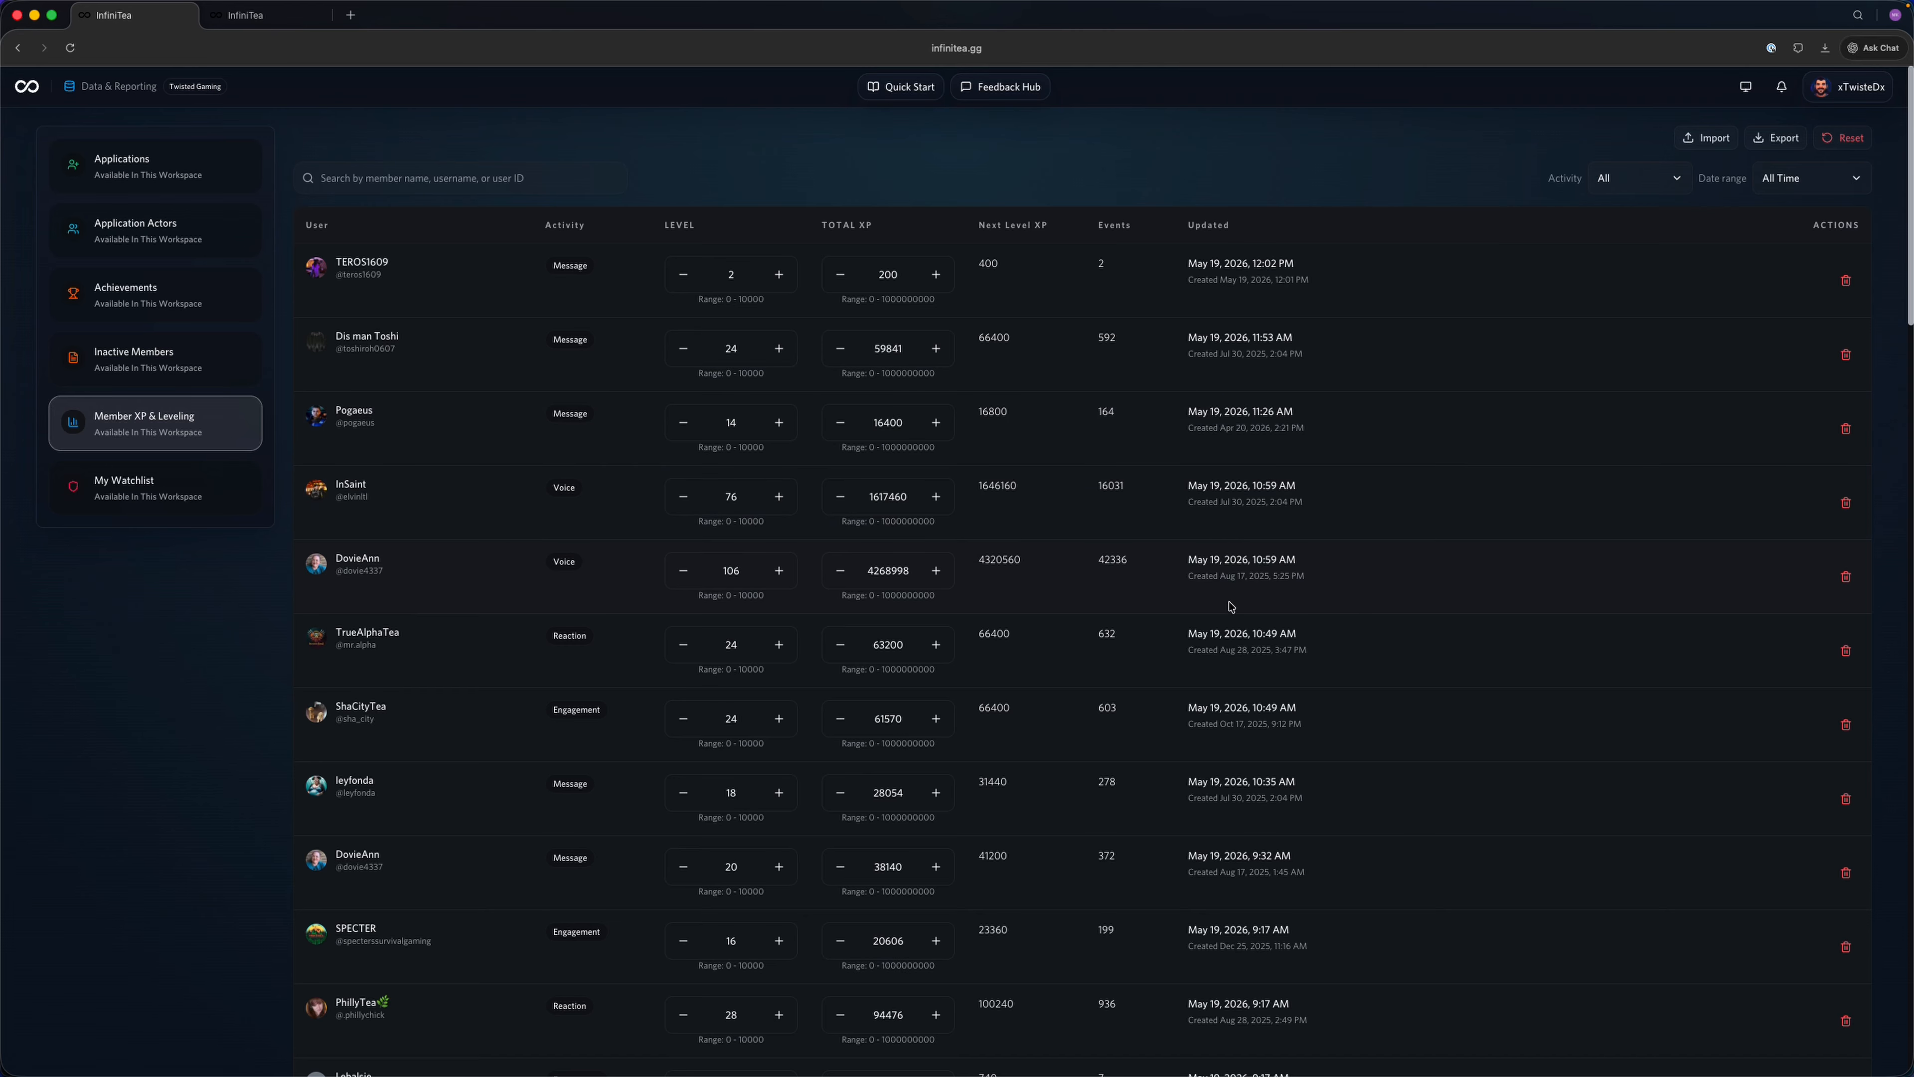
Step: Look through the member XP table and open the first member's total Message XP for editing
scroll(1232, 604, down, 5)
scroll(1252, 618, up, 5)
double_click(887, 274)
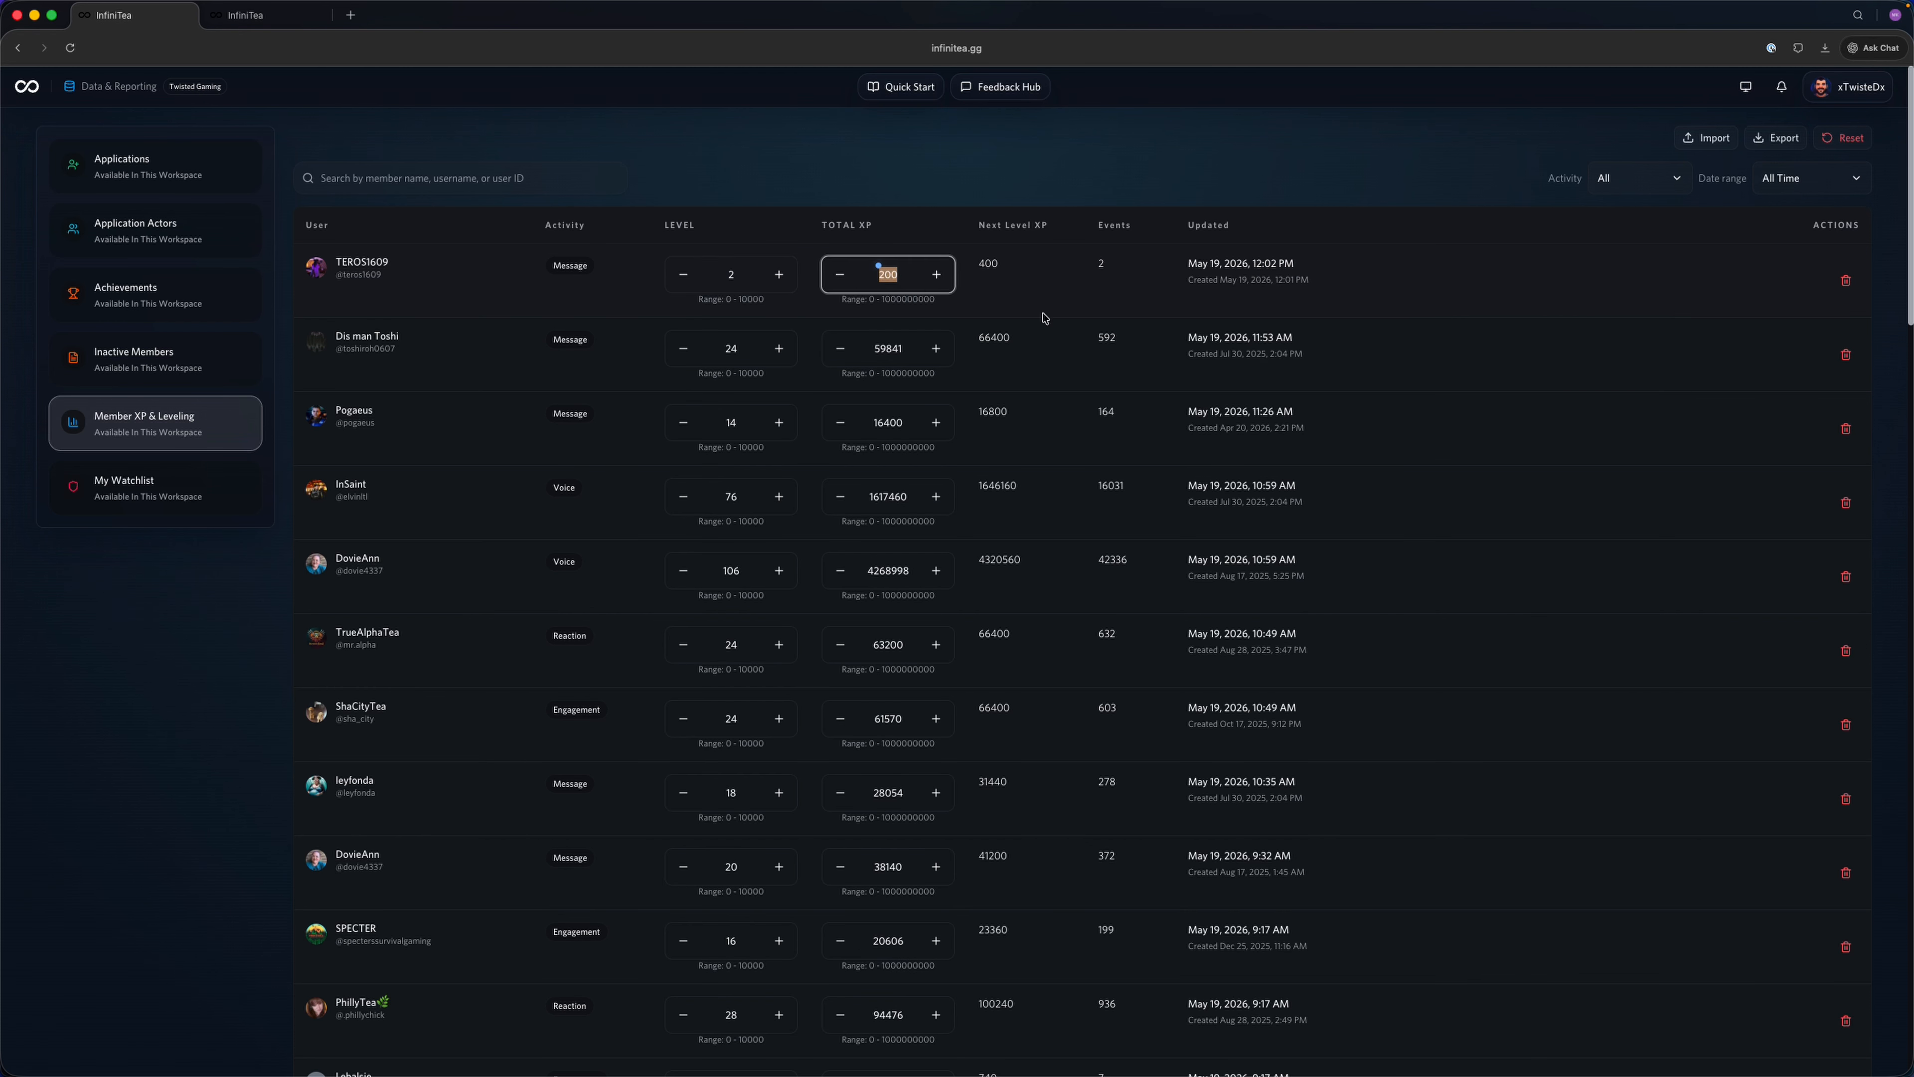